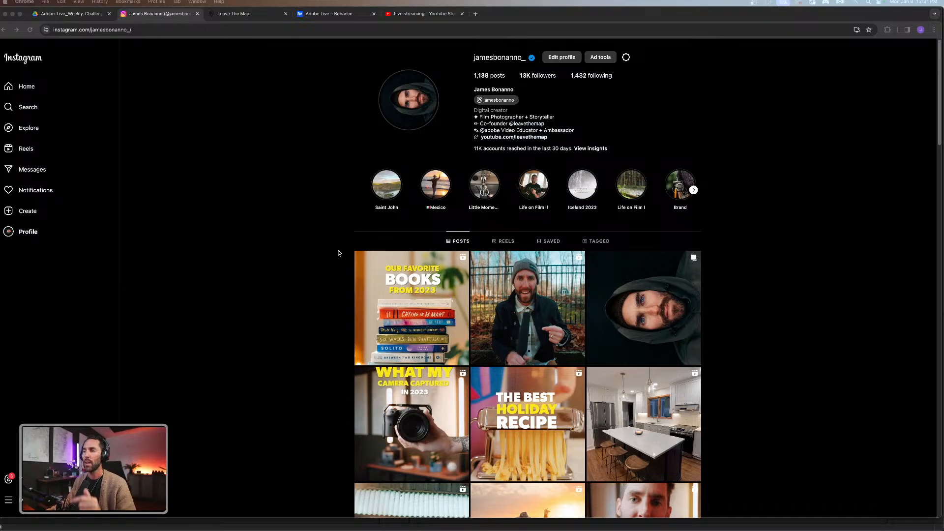
# Open the Leave The Map website and look through the homepage's client list and mission section.
pyautogui.click(264, 21)
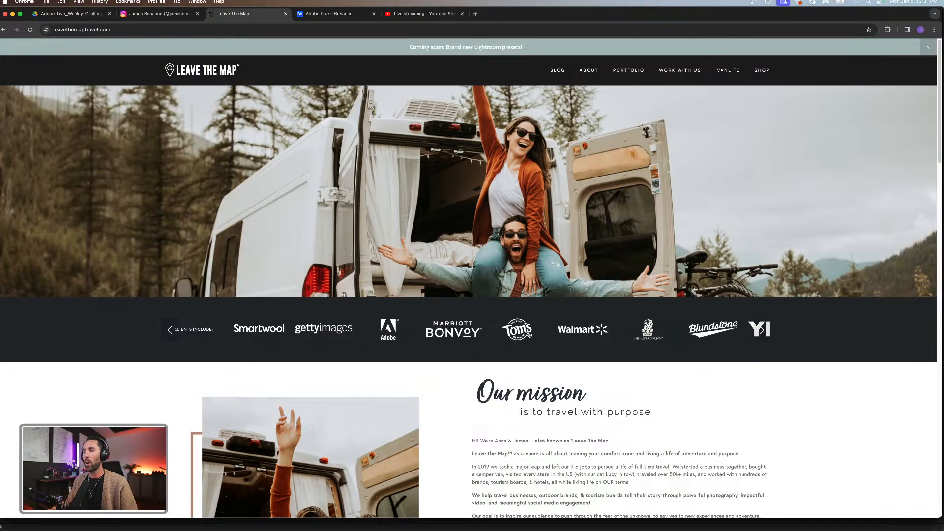
pyautogui.scroll(-3, 494, 249)
pyautogui.scroll(3, 633, 319)
pyautogui.scroll(-5, 523, 323)
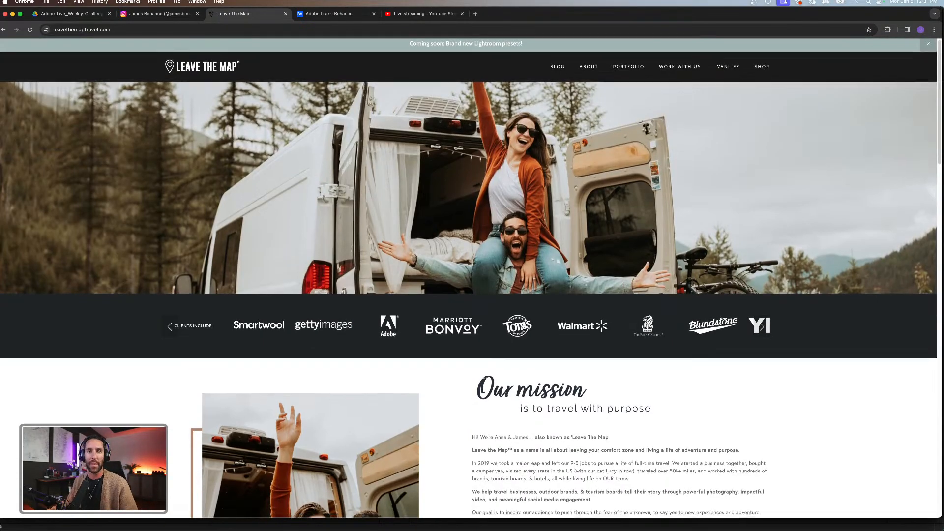
pyautogui.scroll(5, 523, 324)
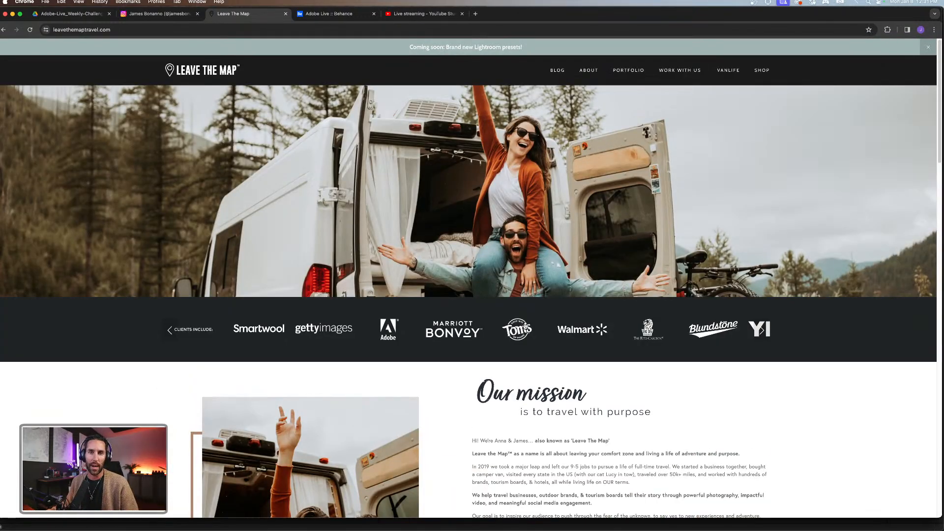
pyautogui.scroll(-1, 540, 340)
pyautogui.scroll(-8, 540, 340)
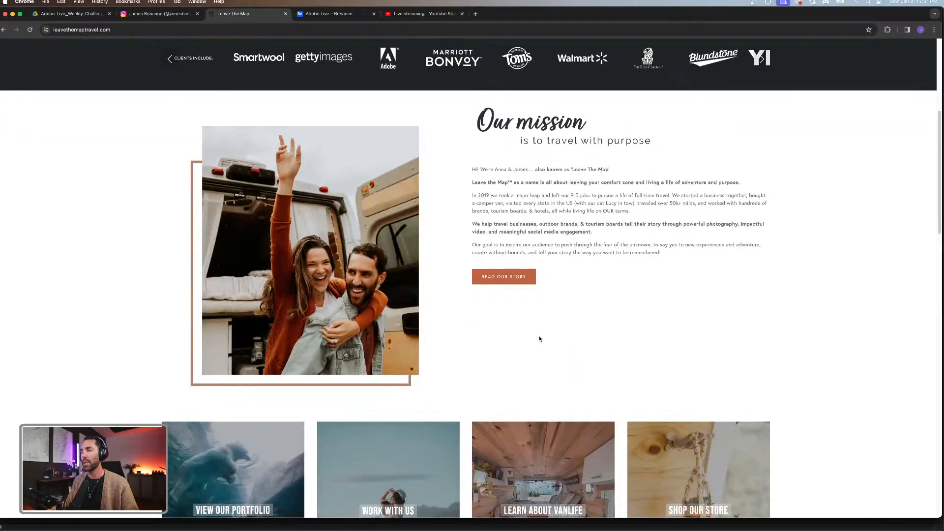
pyautogui.scroll(3, 540, 339)
pyautogui.scroll(6, 540, 339)
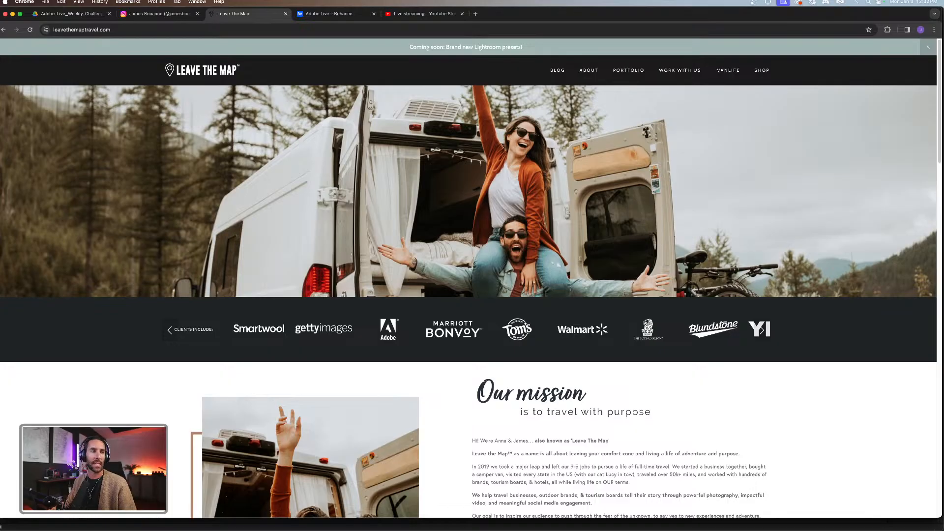
# Switch to Premiere Pro (Beta) and place the playhead at the start of the Challenge-1_YouTube-Intro_Template_v001 sequence.
pyautogui.moveTo(525, 523)
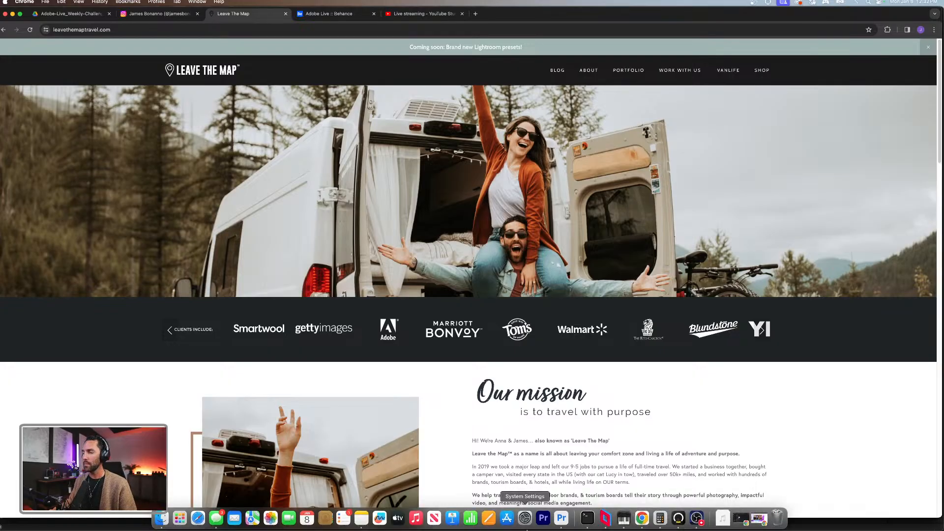
pyautogui.click(559, 519)
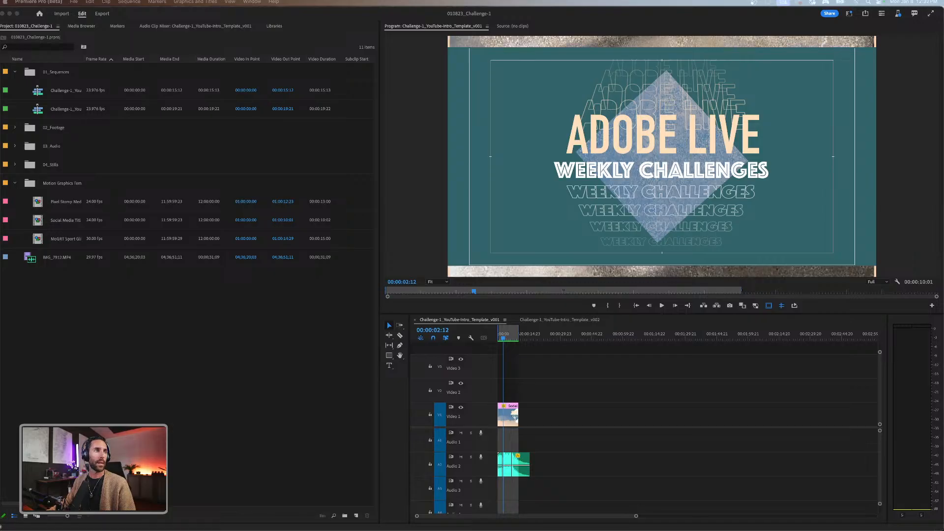
pyautogui.click(270, 516)
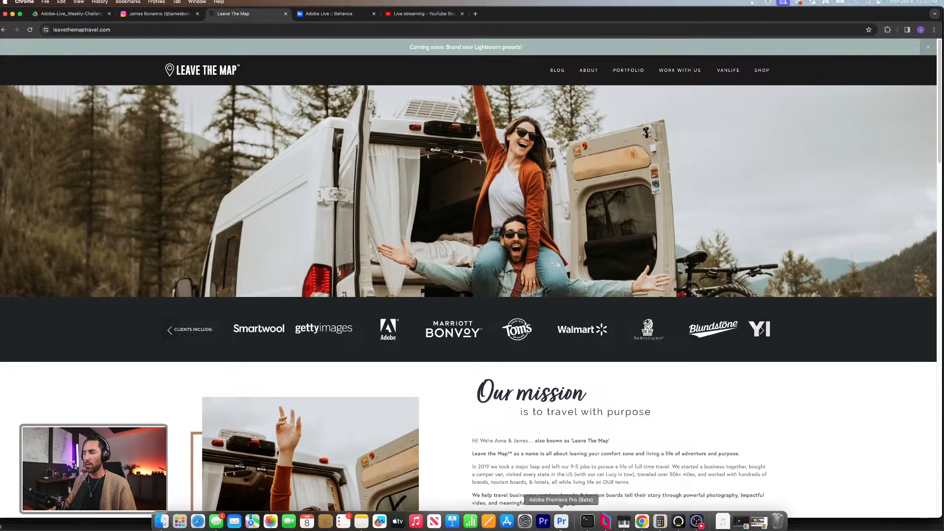
pyautogui.click(561, 521)
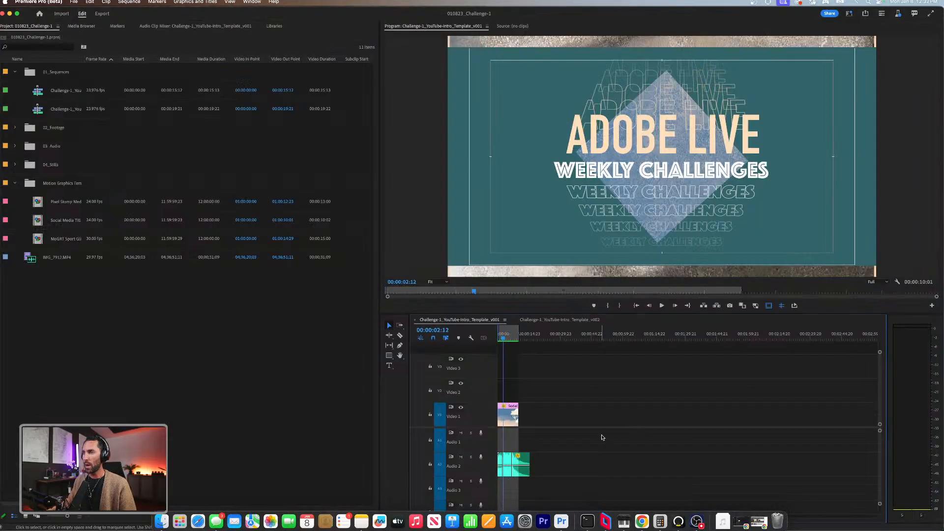
pyautogui.click(501, 336)
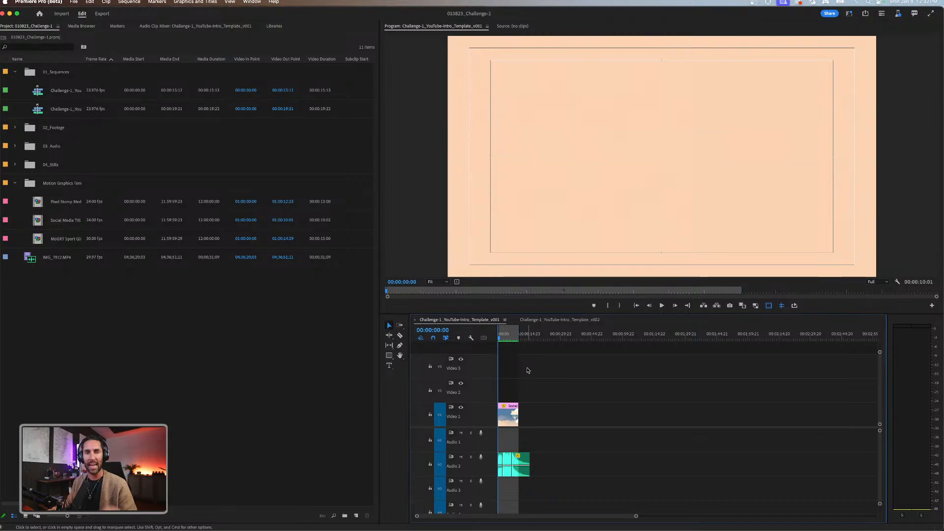
# Switch back to Chrome and view the "Create a YouTube Intro Video in Premiere Pro" challenge page on Behance's Adobe Live.
pyautogui.moveTo(624, 527)
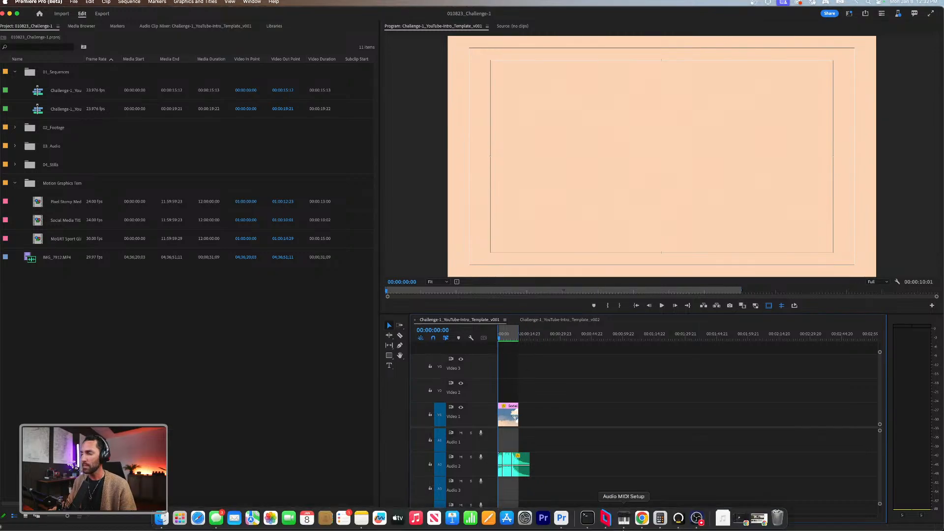
pyautogui.click(761, 524)
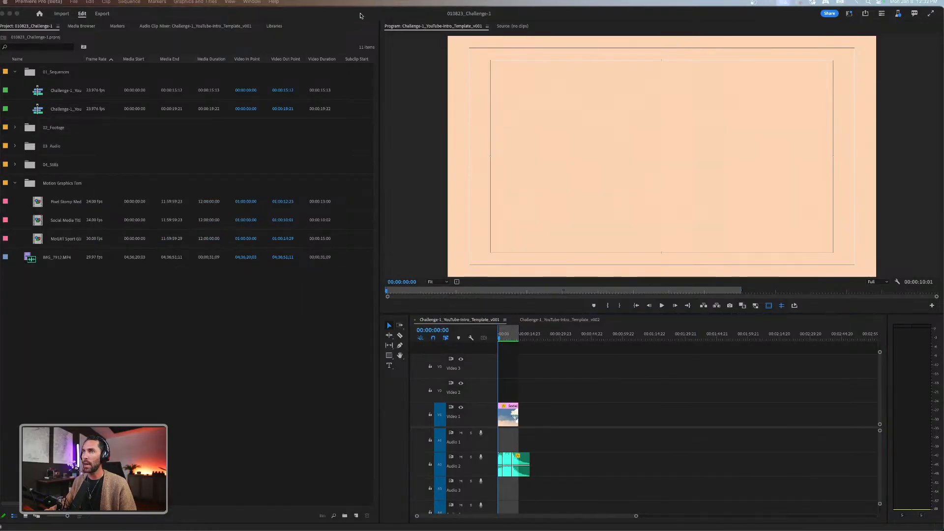
pyautogui.click(10, 14)
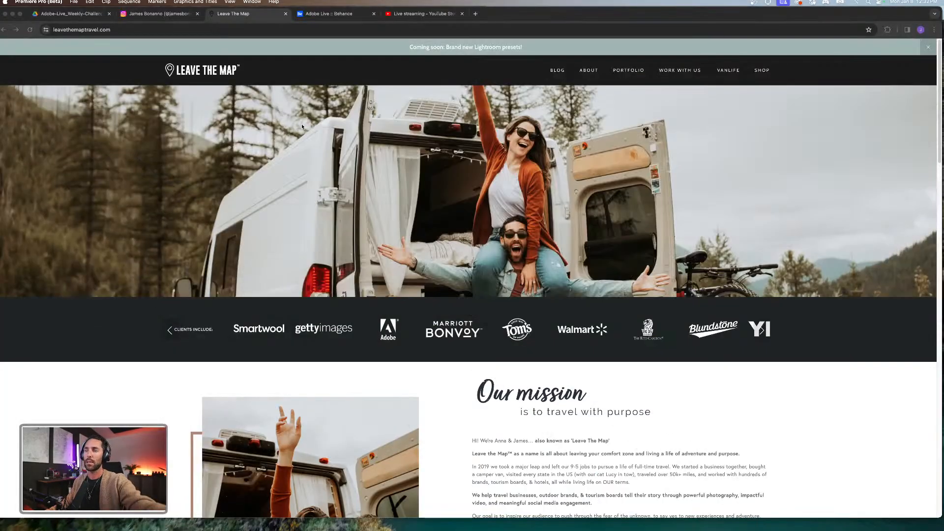
pyautogui.click(327, 14)
pyautogui.scroll(-12, 265, 214)
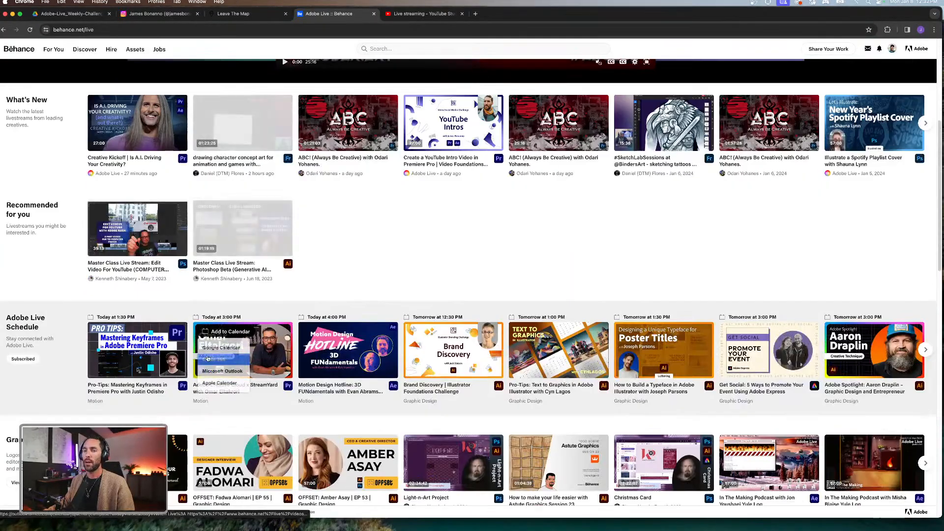
pyautogui.scroll(3, 167, 260)
pyautogui.scroll(10, 167, 259)
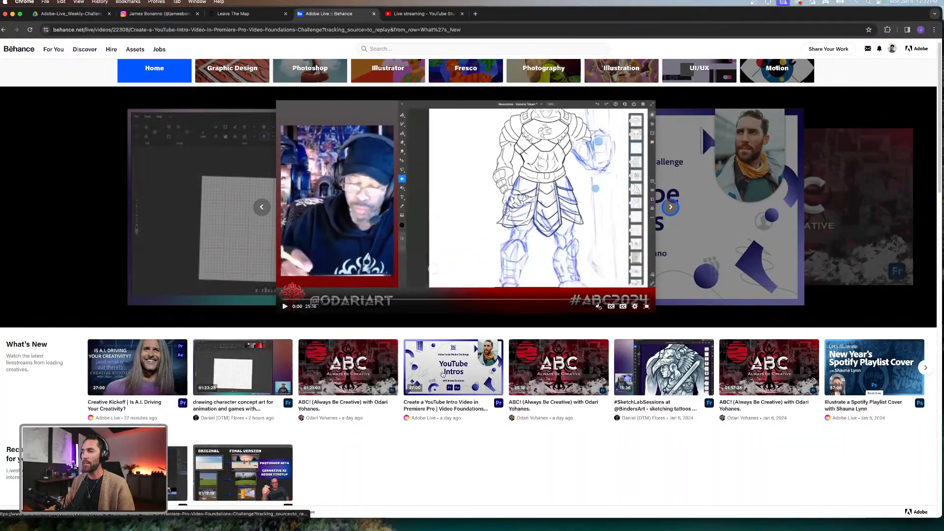
pyautogui.click(413, 380)
pyautogui.scroll(-1, 297, 344)
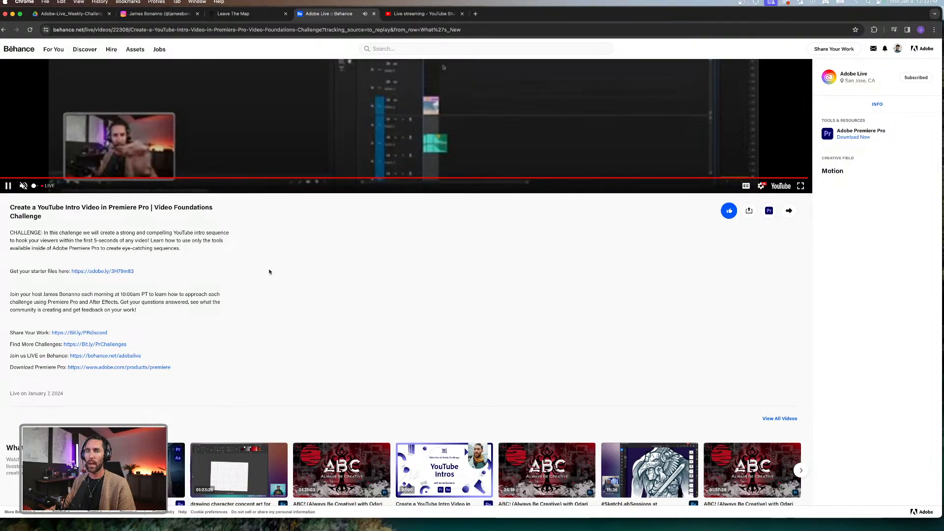
pyautogui.scroll(1, 148, 305)
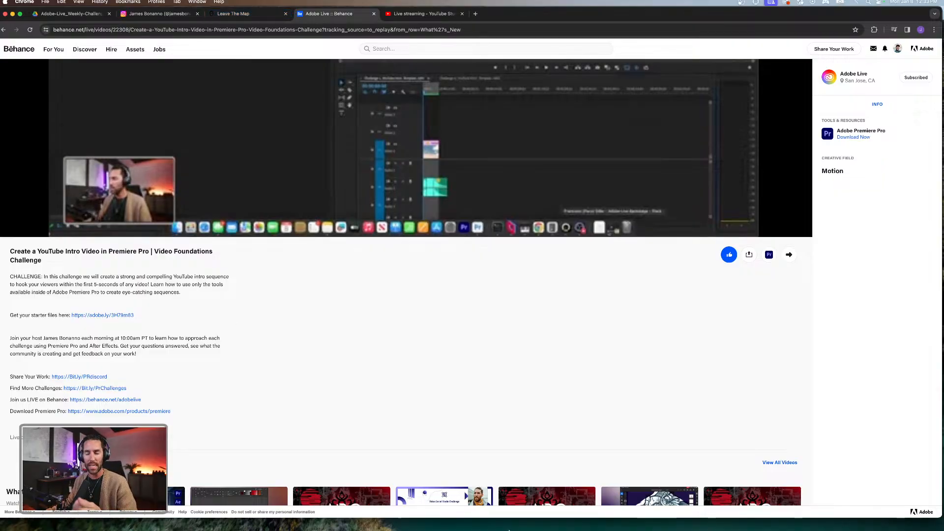
# Return to Premiere Pro and play the Challenge-1_YouTube-Intro_Template_v001 sequence from its start to just past the title clip.
pyautogui.click(562, 520)
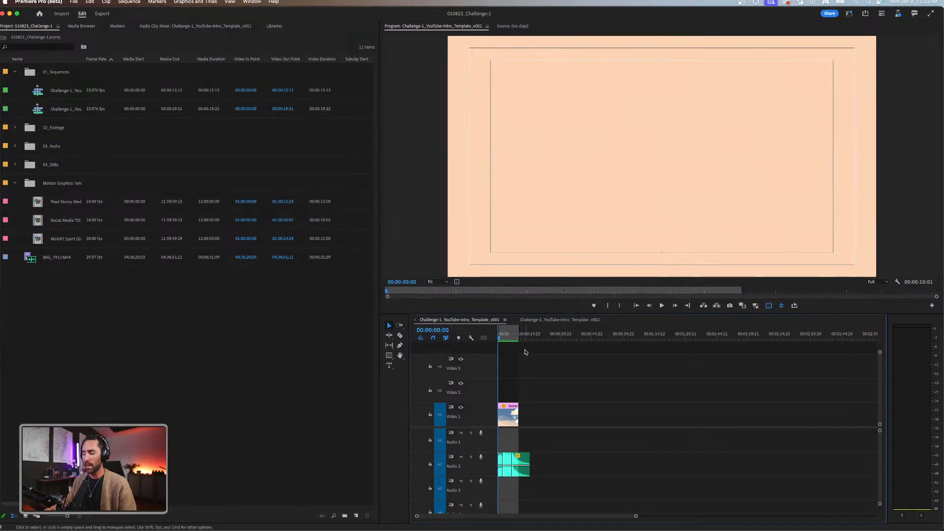
pyautogui.press('=')
pyautogui.press('=')
pyautogui.press('-')
pyautogui.press('-')
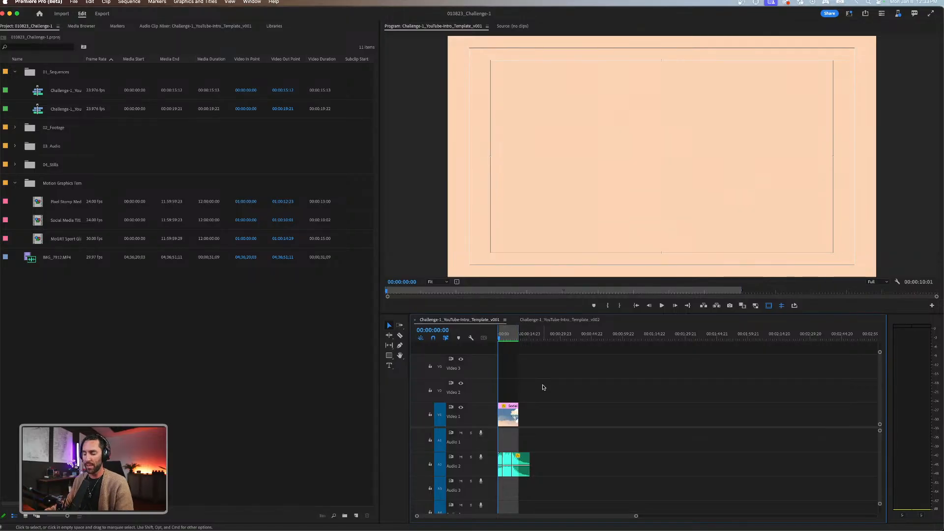
pyautogui.press('=')
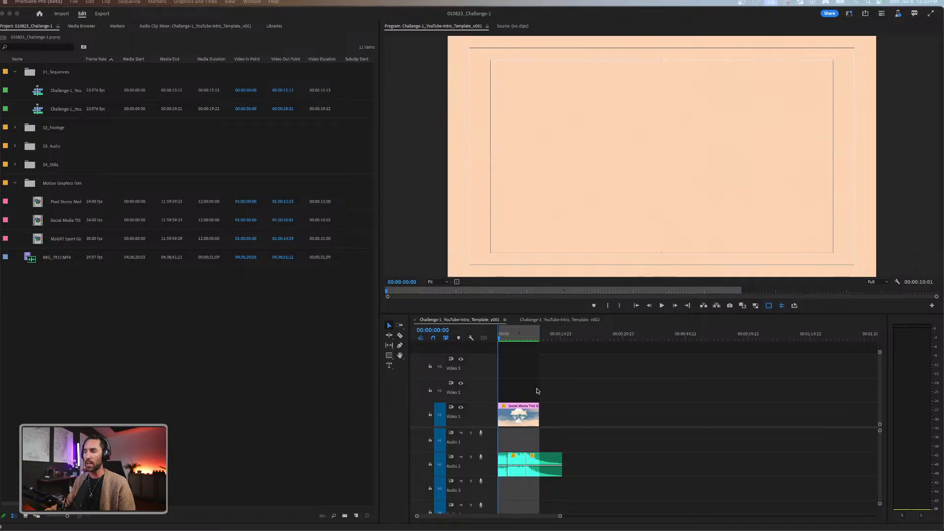
pyautogui.click(509, 391)
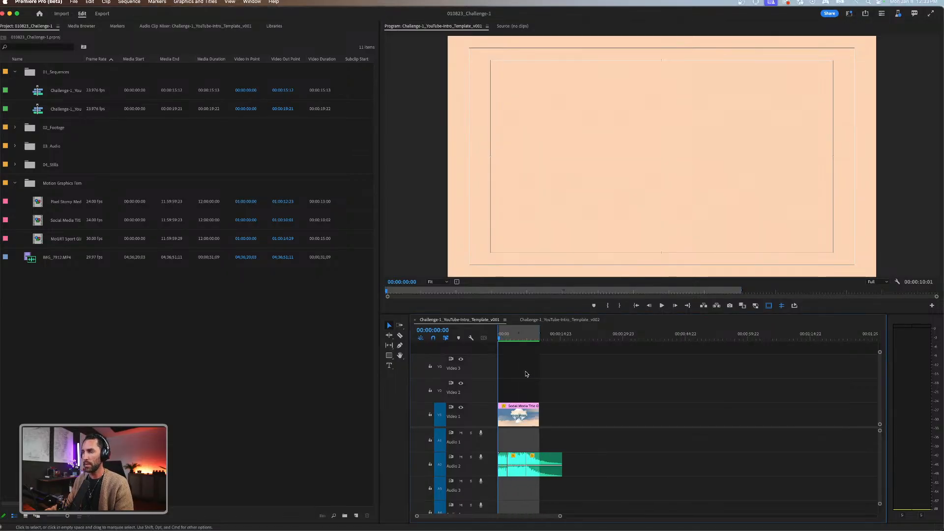
pyautogui.press('=')
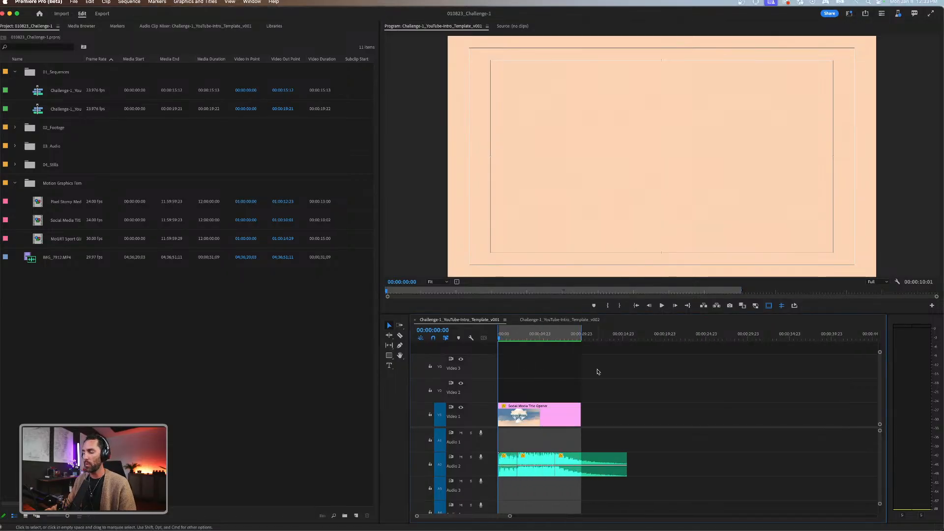
pyautogui.press('=')
pyautogui.press('space')
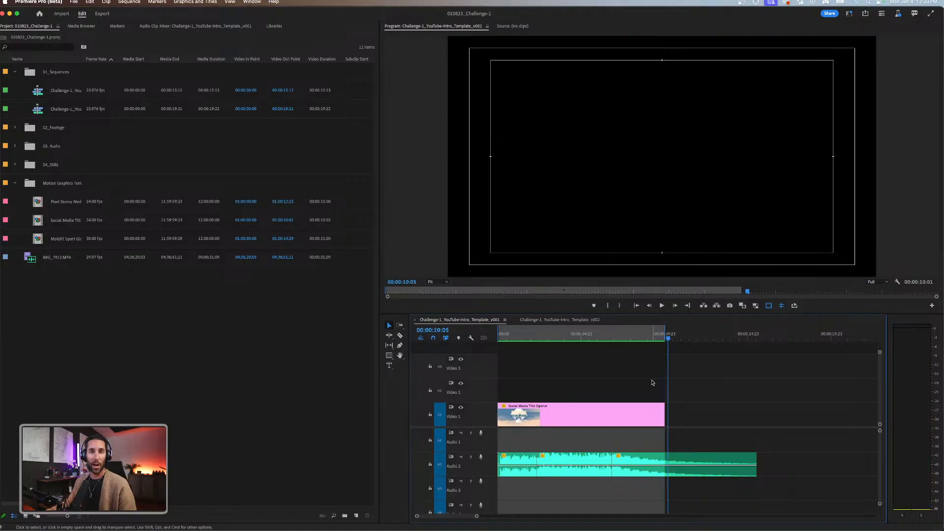
# View the intro's frame at 00:00:05:15, and return the playhead to the sequence start.
pyautogui.click(592, 336)
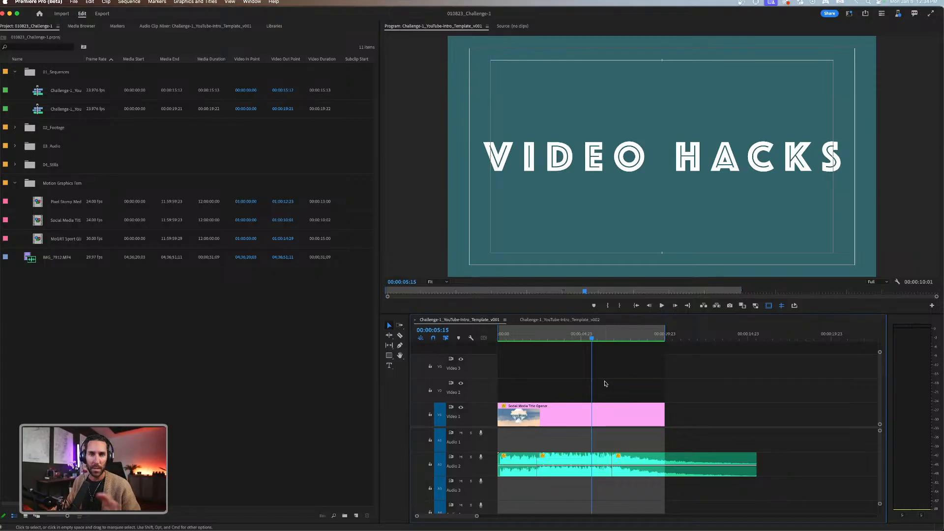
pyautogui.press('-')
pyautogui.press('Home')
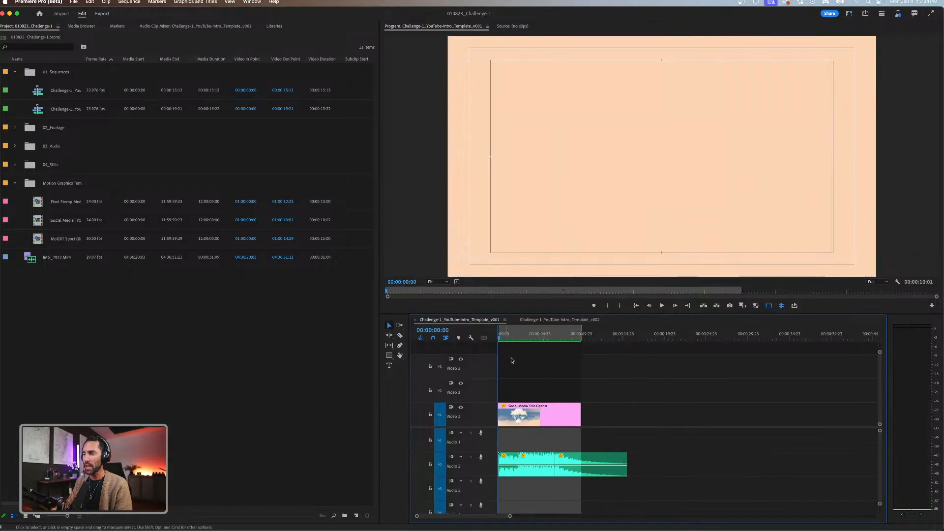
pyautogui.press('=')
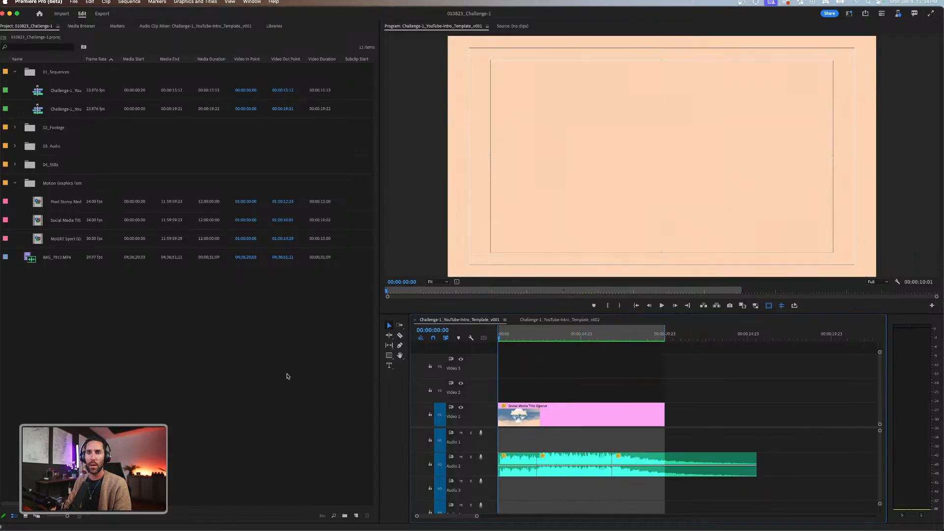
# Collapse the Motion Graphics Templates bin and browse for media to import in 010323_Adobe-Live_Weekly-Challenges_January, down to the 010823_Challenge-1 project folder.
pyautogui.click(16, 184)
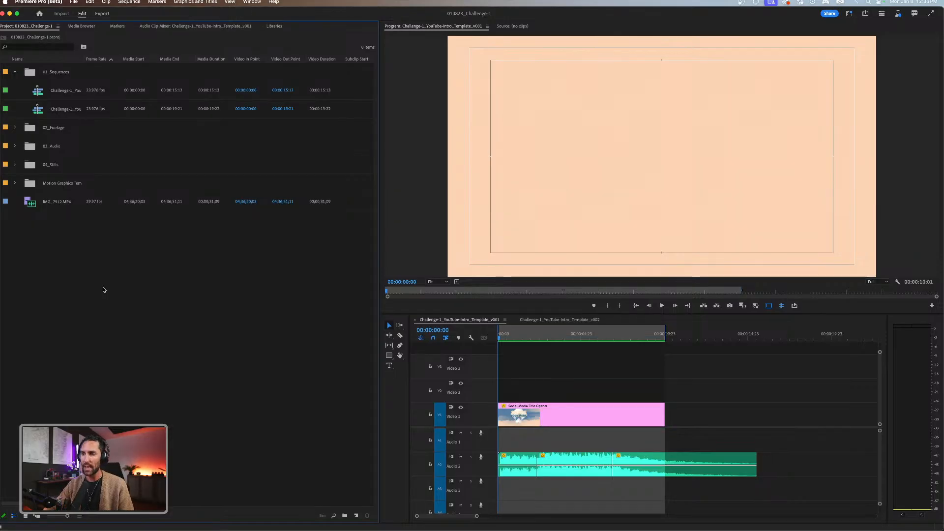
pyautogui.doubleClick(103, 289)
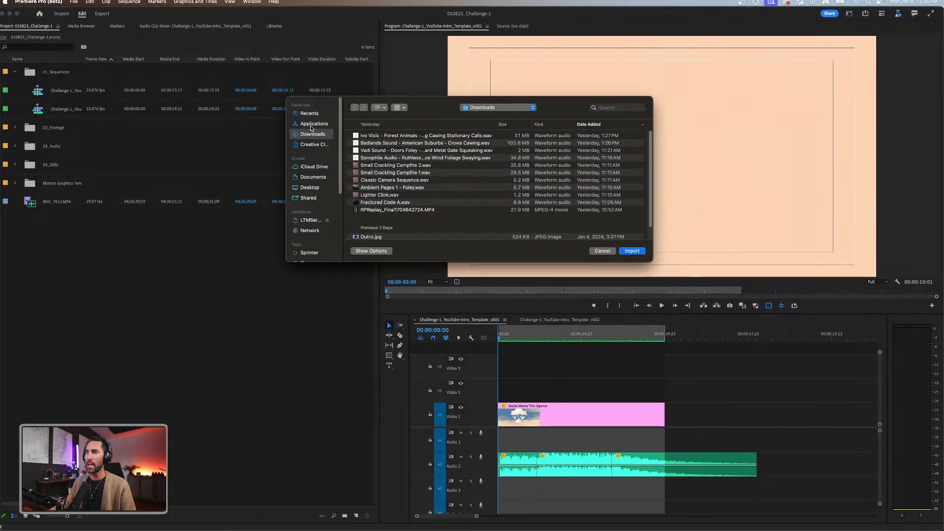
pyautogui.click(313, 177)
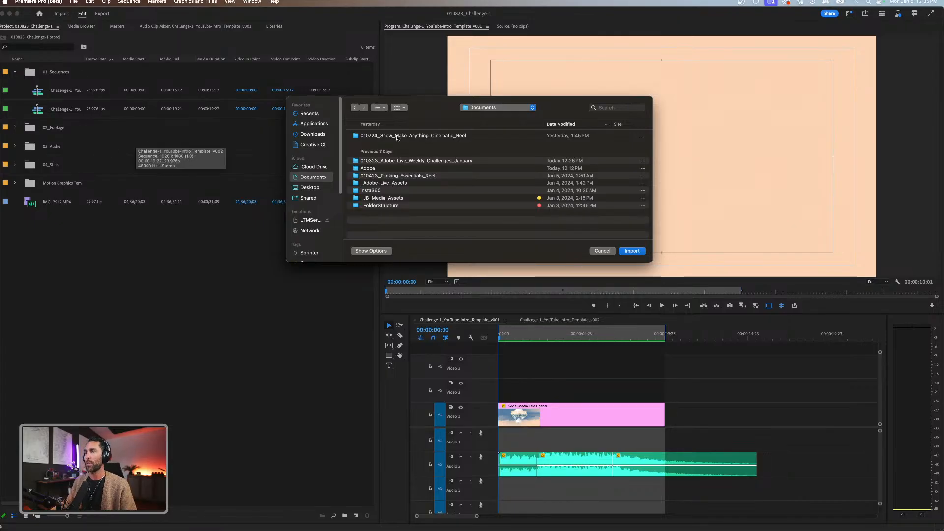
pyautogui.doubleClick(394, 161)
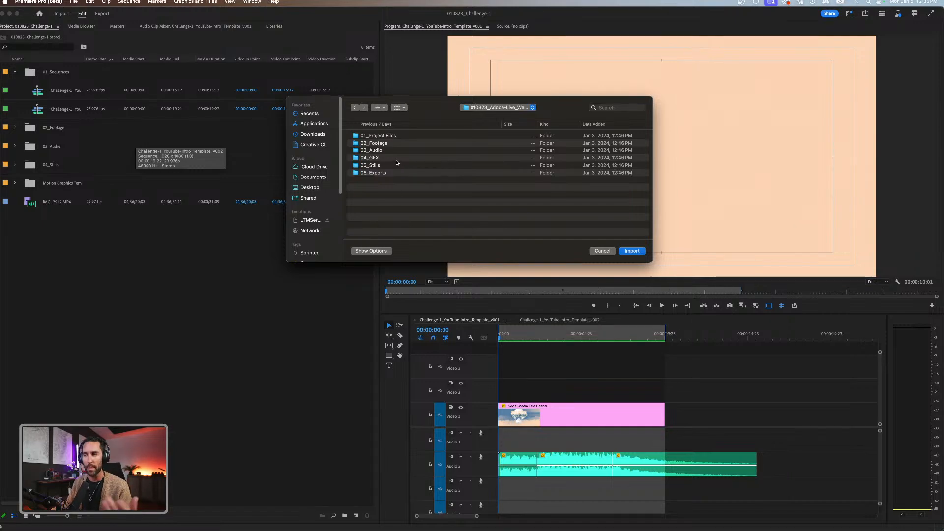
pyautogui.doubleClick(379, 145)
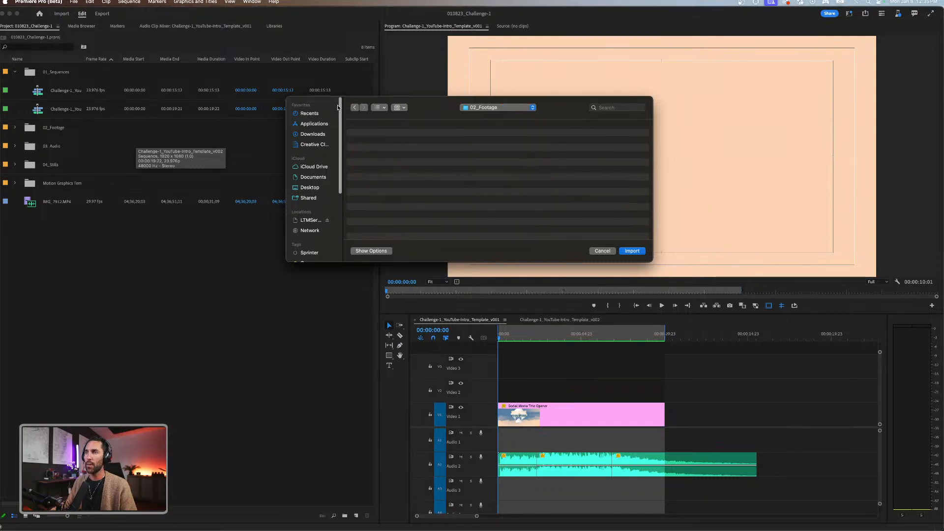
pyautogui.click(355, 108)
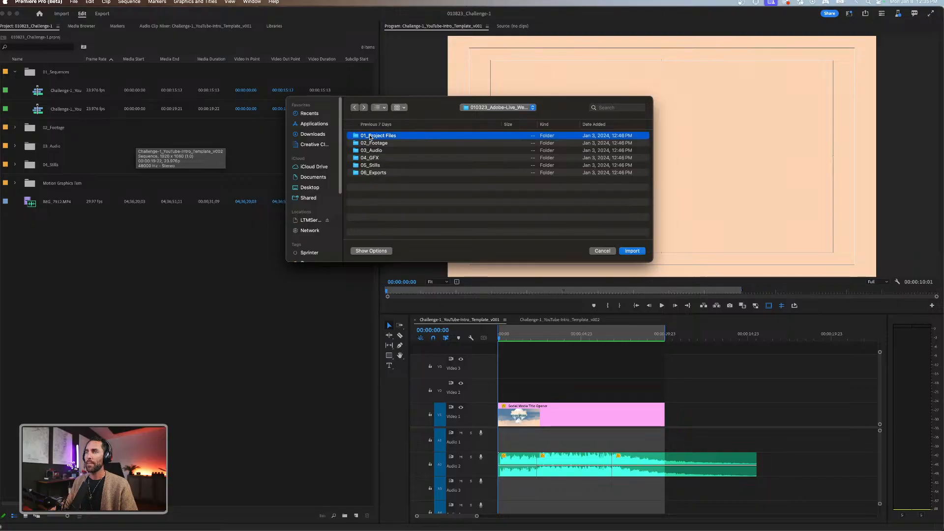
pyautogui.doubleClick(393, 136)
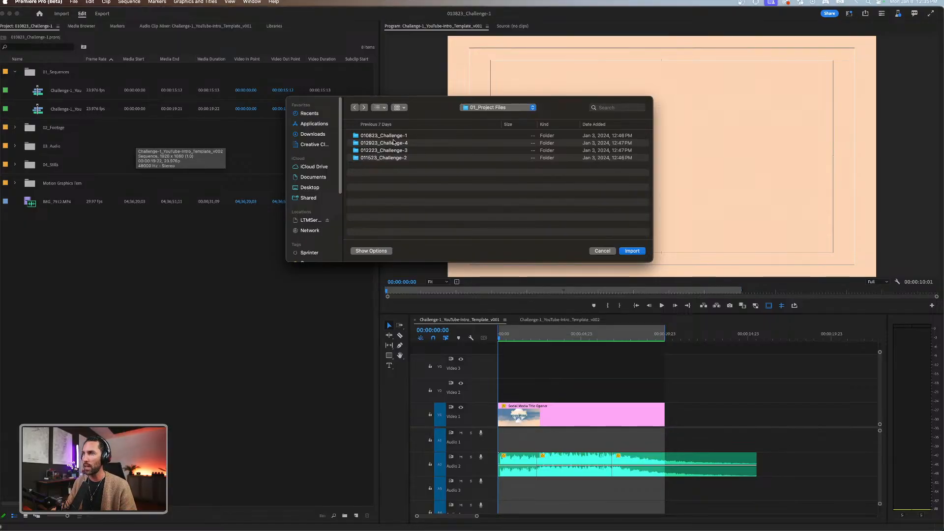
pyautogui.doubleClick(393, 137)
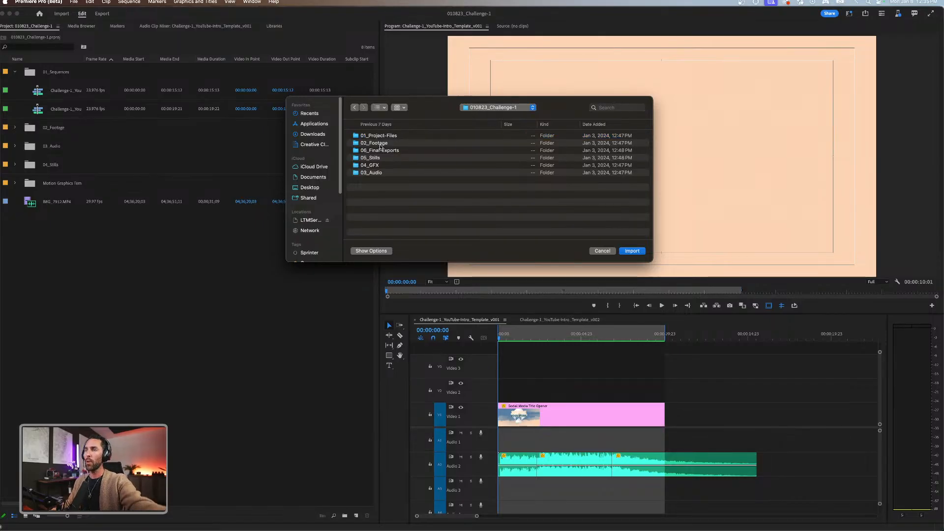
# Look through the clips in the challenge's 02_Footage folder and leave the import dialog without importing anything.
pyautogui.doubleClick(380, 143)
pyautogui.scroll(-5, 394, 167)
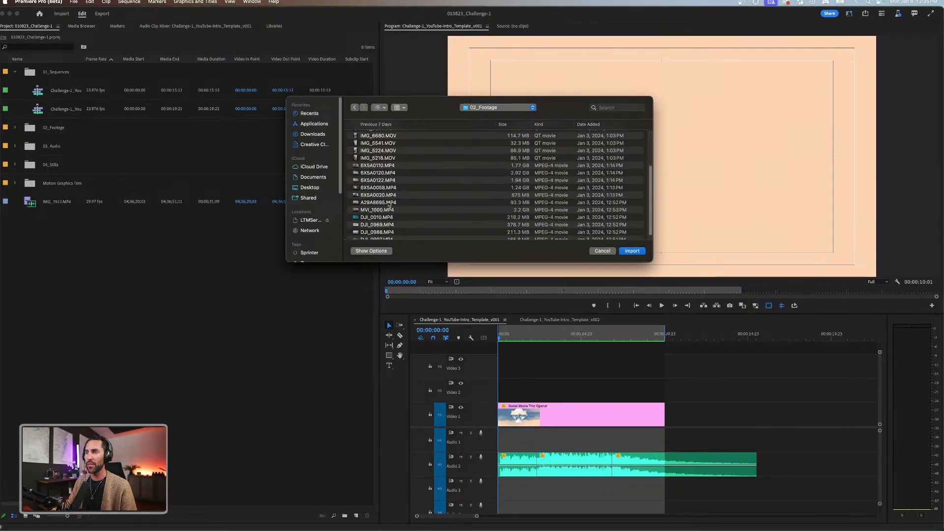
pyautogui.scroll(5, 390, 196)
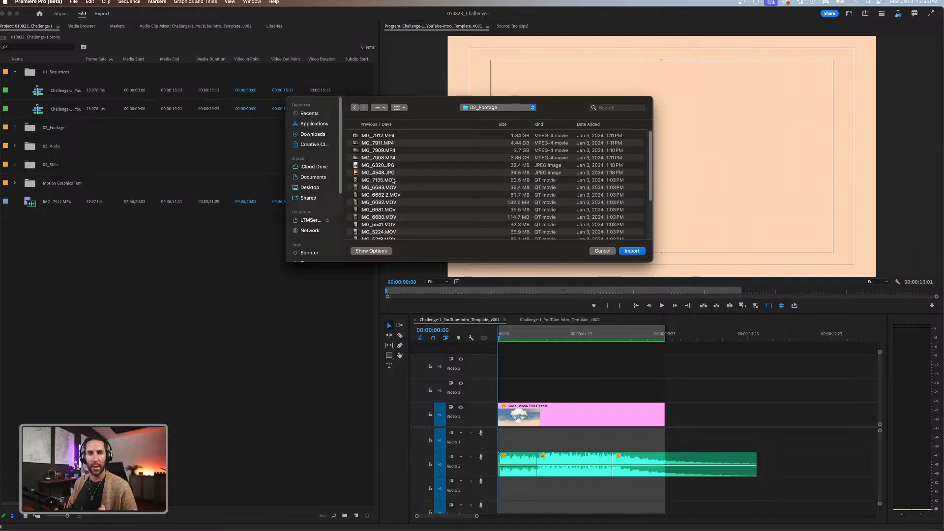
pyautogui.click(603, 251)
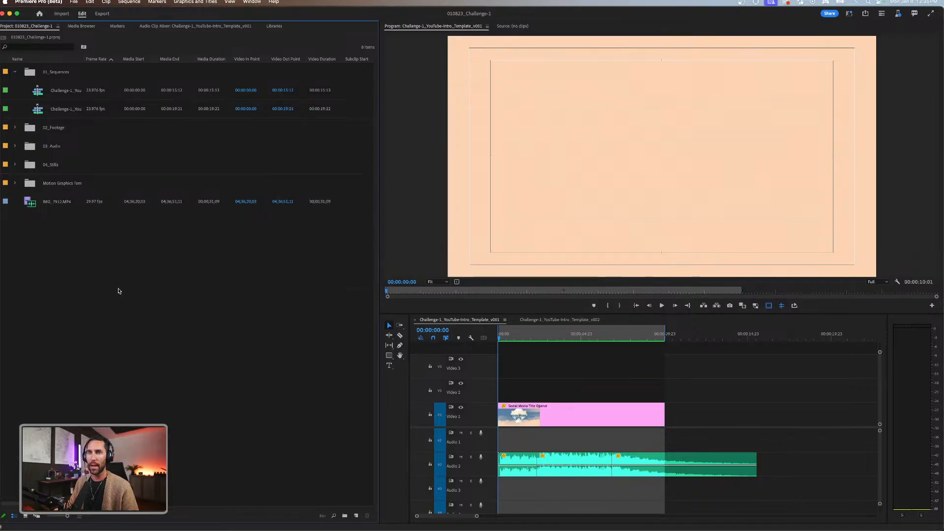
# Open the project's 02_Footage bin in icon view and enlarge its clip thumbnails.
pyautogui.click(15, 127)
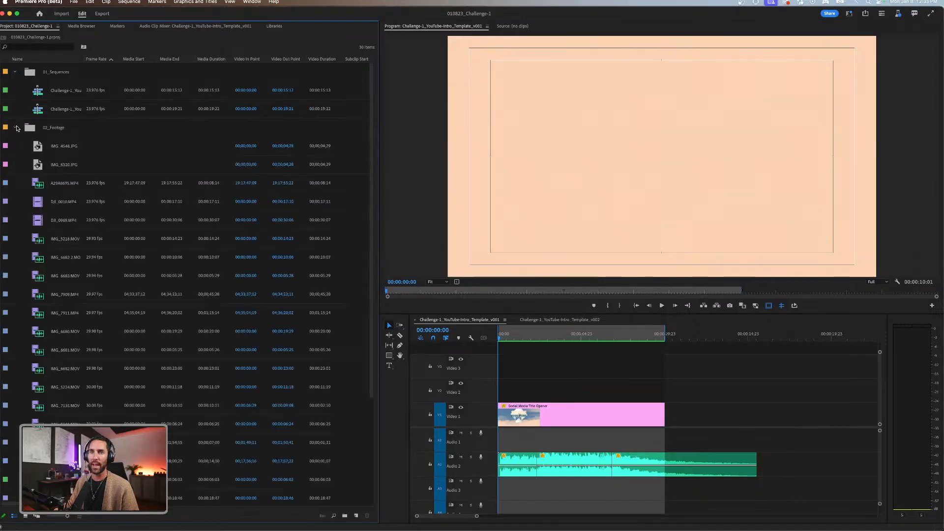
pyautogui.click(55, 121)
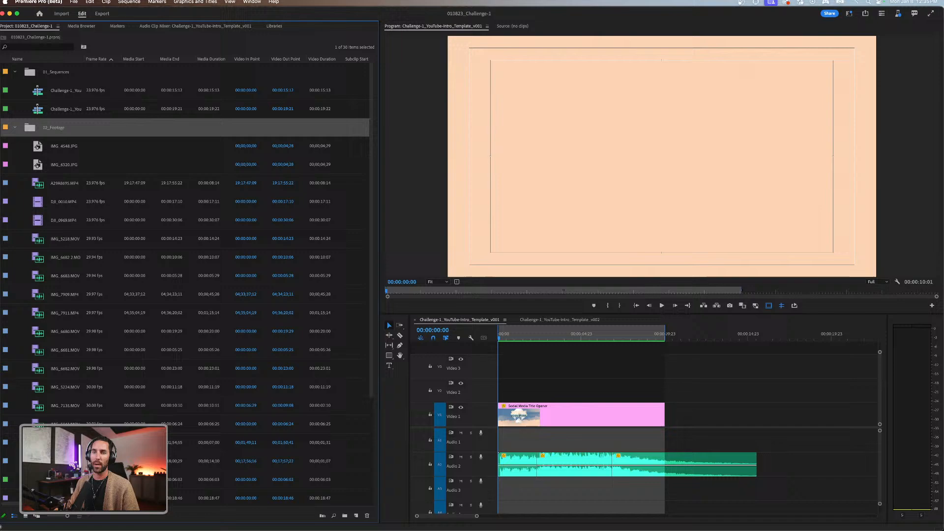
pyautogui.click(25, 516)
pyautogui.doubleClick(96, 78)
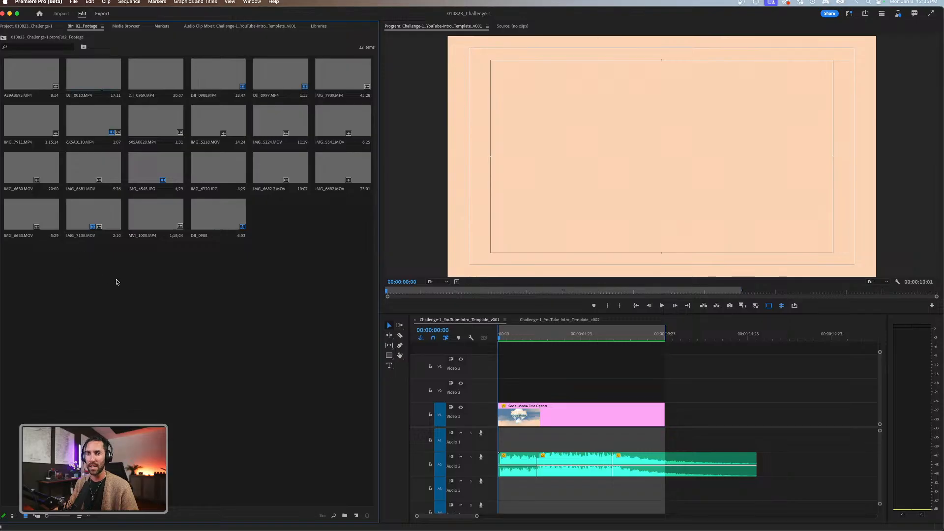
pyautogui.moveTo(47, 517); pyautogui.dragTo(54, 517)
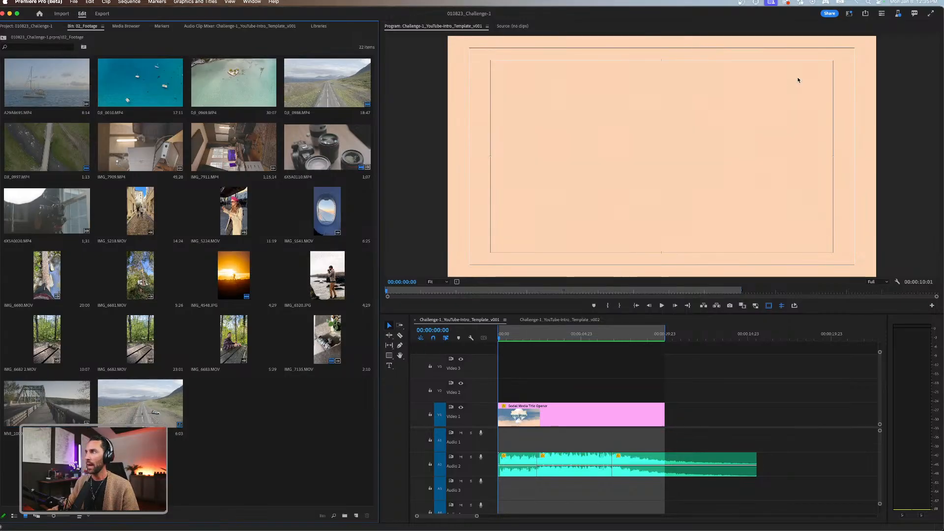
# Switch to the Editing workspace for comparison and return to the Assembly workspace.
pyautogui.click(850, 14)
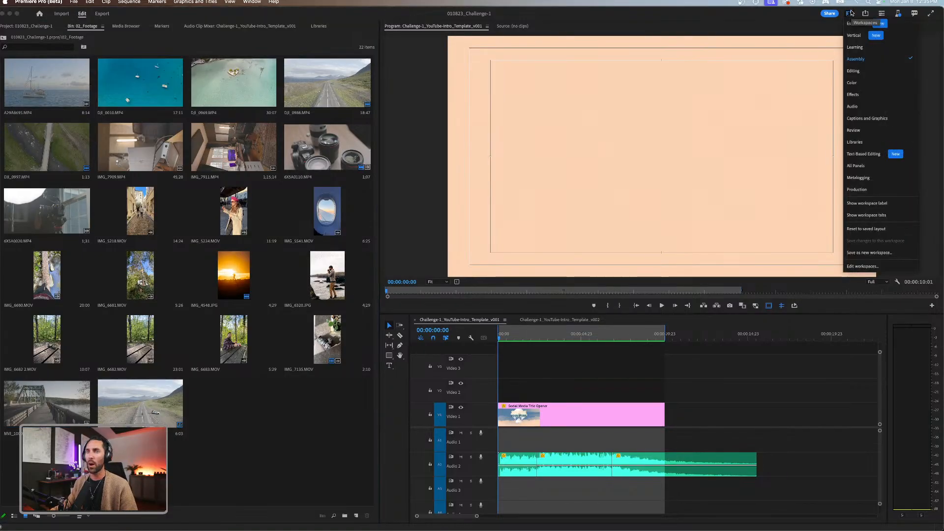
pyautogui.click(861, 71)
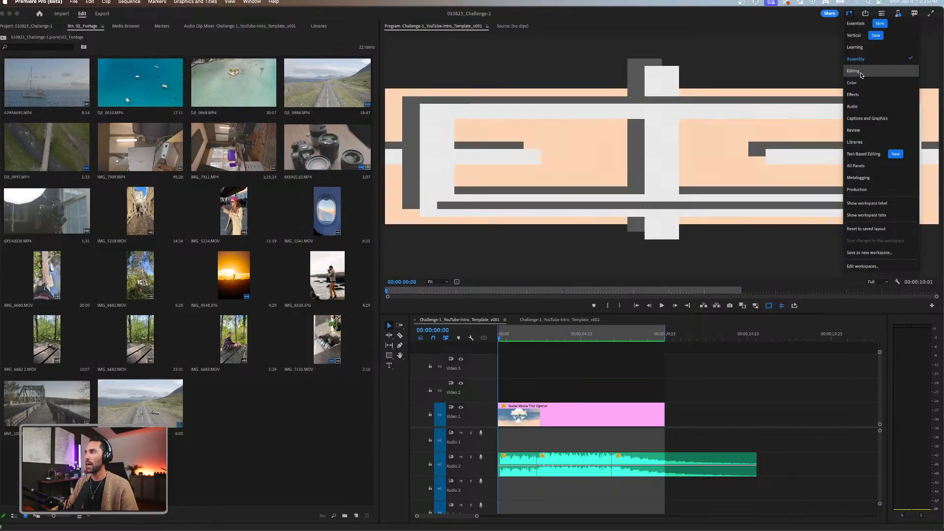
pyautogui.click(849, 14)
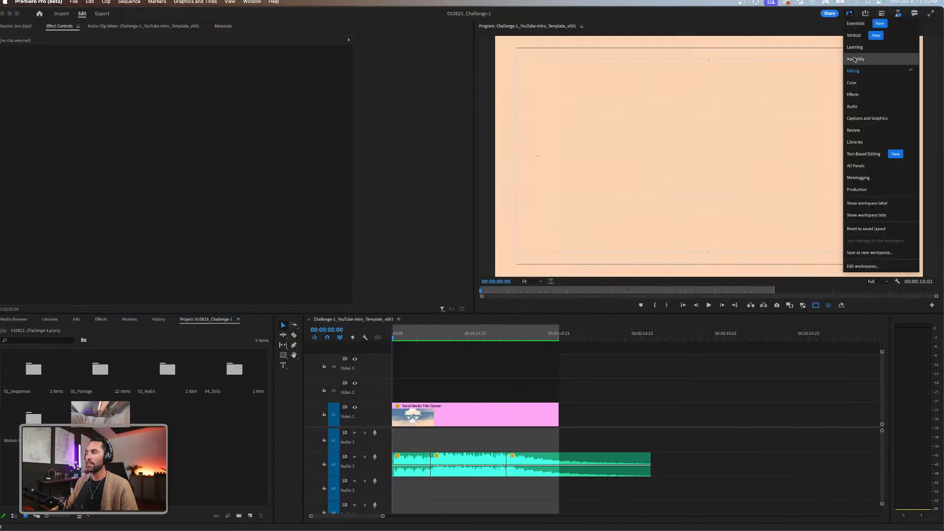
pyautogui.click(855, 59)
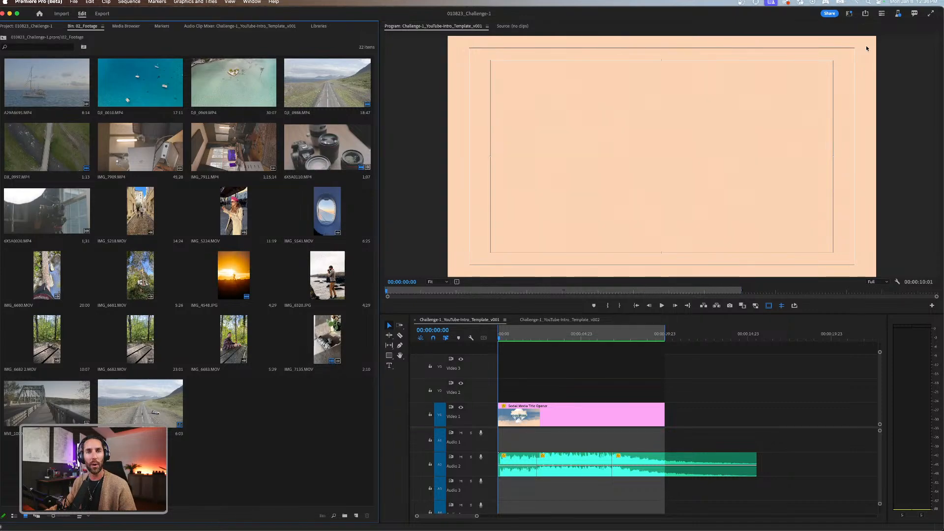
# Switch to the Captions and Graphics workspace and look at Essential Graphics' Adobe Stock, My Templates and Edit views.
pyautogui.click(849, 18)
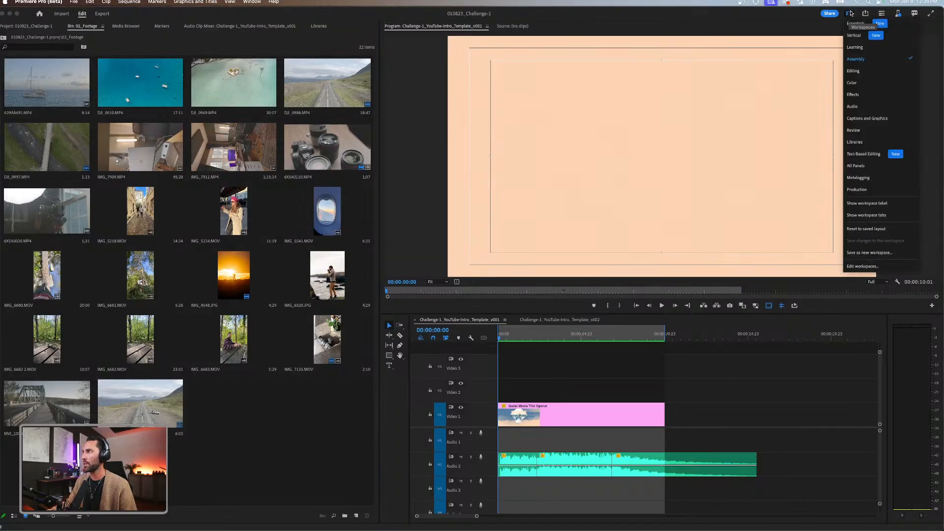
pyautogui.click(876, 119)
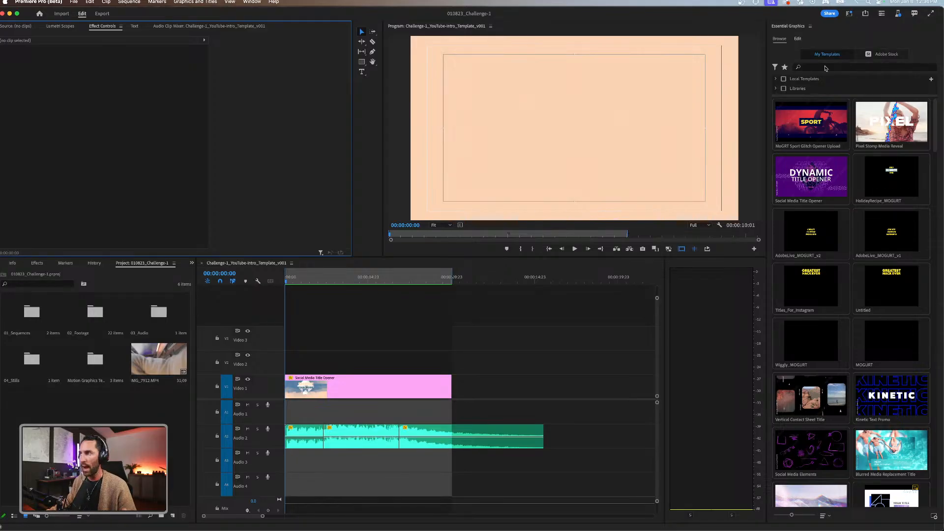
pyautogui.click(886, 54)
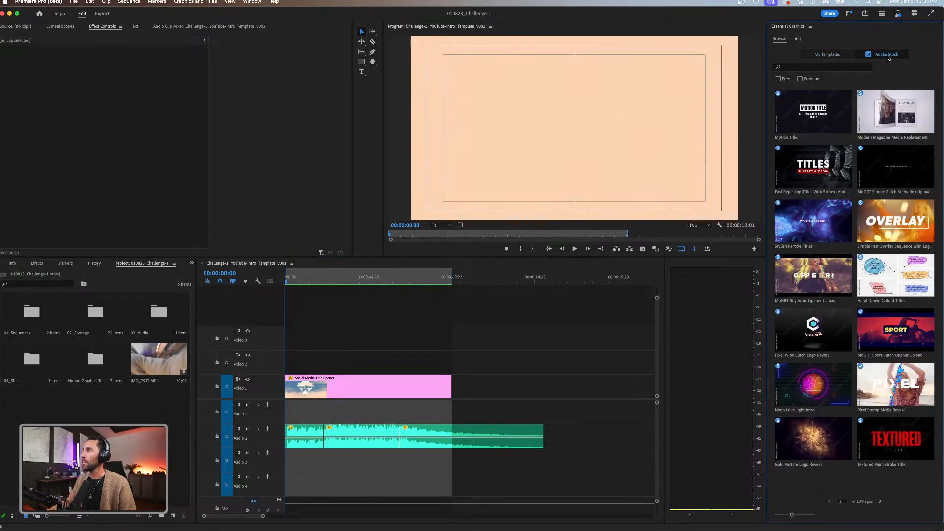
pyautogui.click(829, 55)
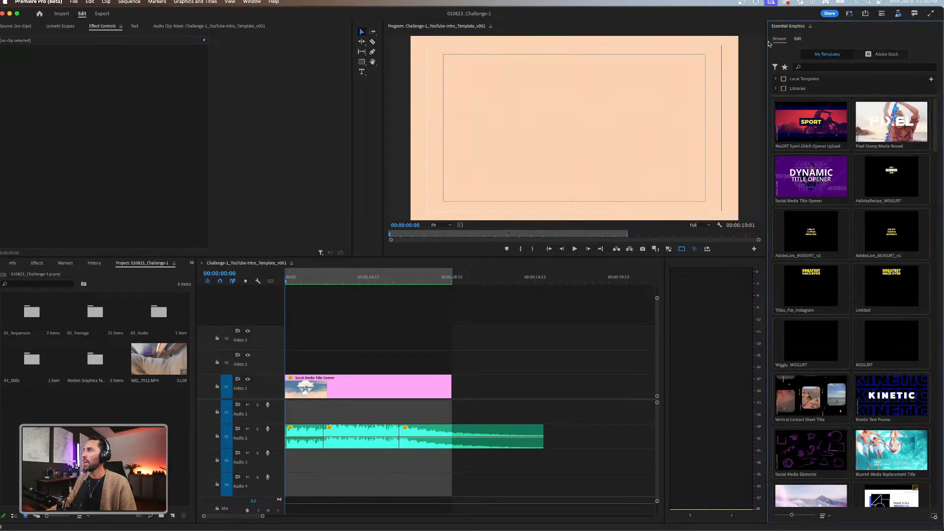
pyautogui.click(798, 39)
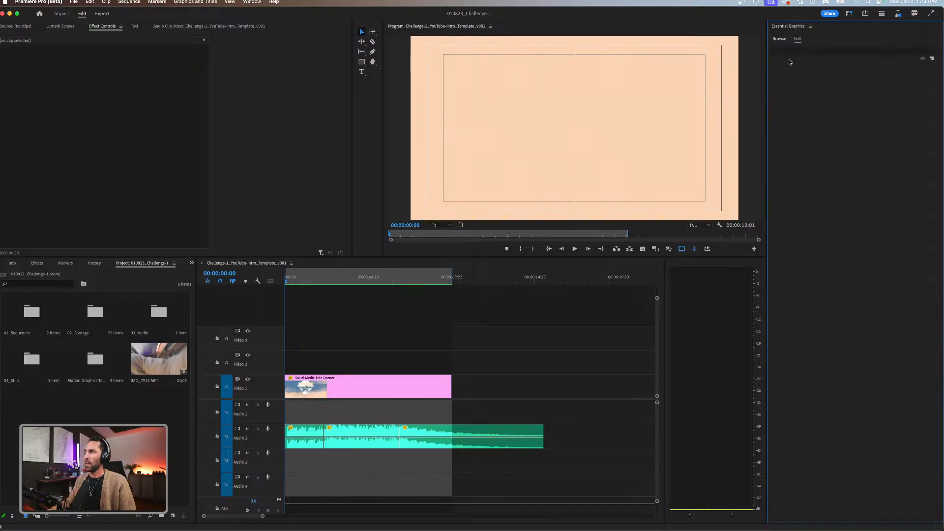
# Browse the motion graphics templates available under My Templates in Essential Graphics.
pyautogui.click(779, 39)
pyautogui.scroll(-5, 819, 164)
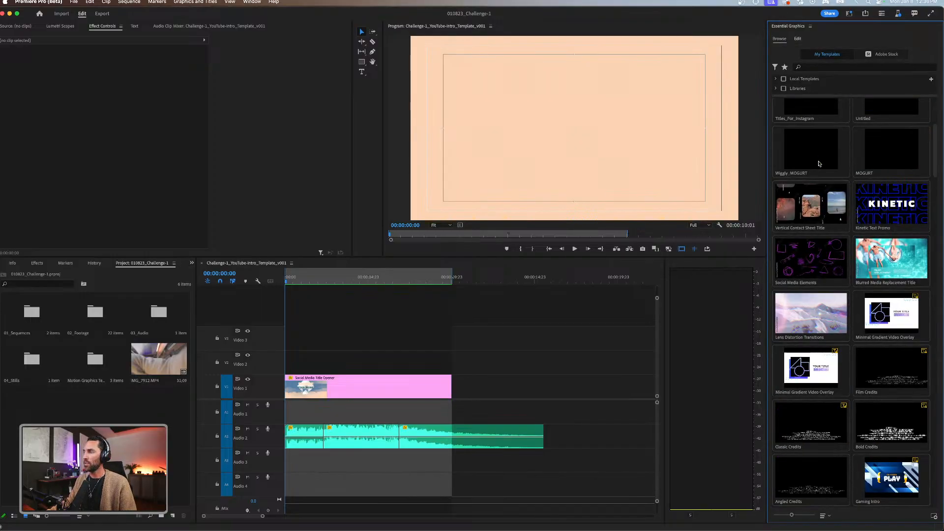
pyautogui.scroll(8, 818, 164)
pyautogui.scroll(-10, 815, 270)
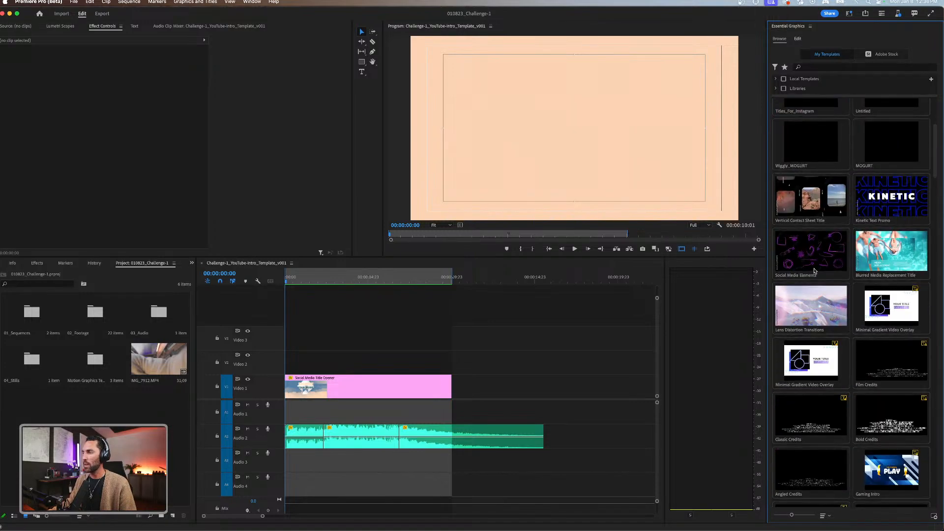
pyautogui.scroll(-10, 819, 298)
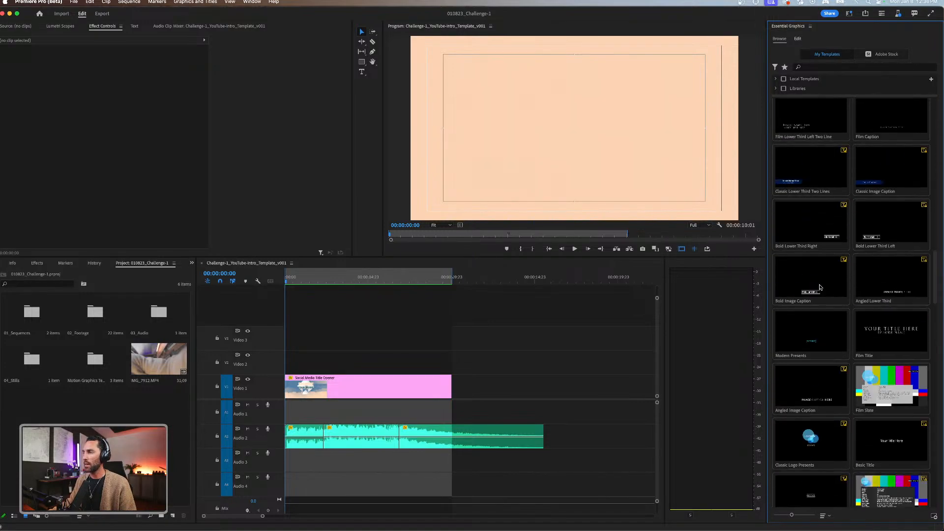
pyautogui.scroll(5, 821, 287)
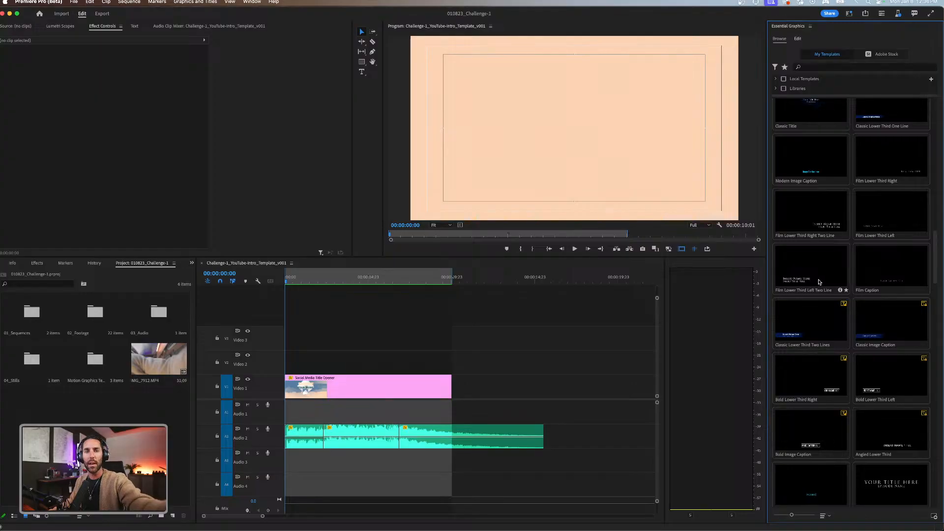
pyautogui.scroll(-3, 819, 270)
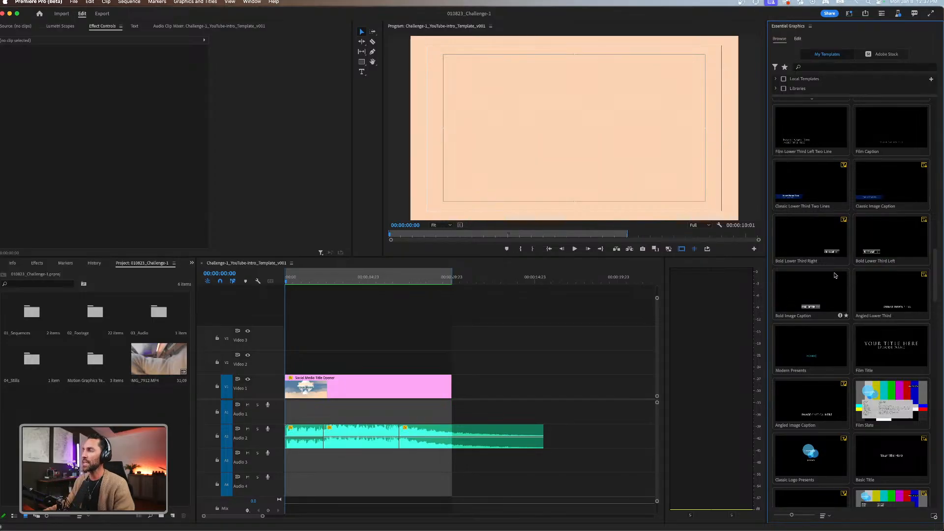
pyautogui.scroll(15, 838, 255)
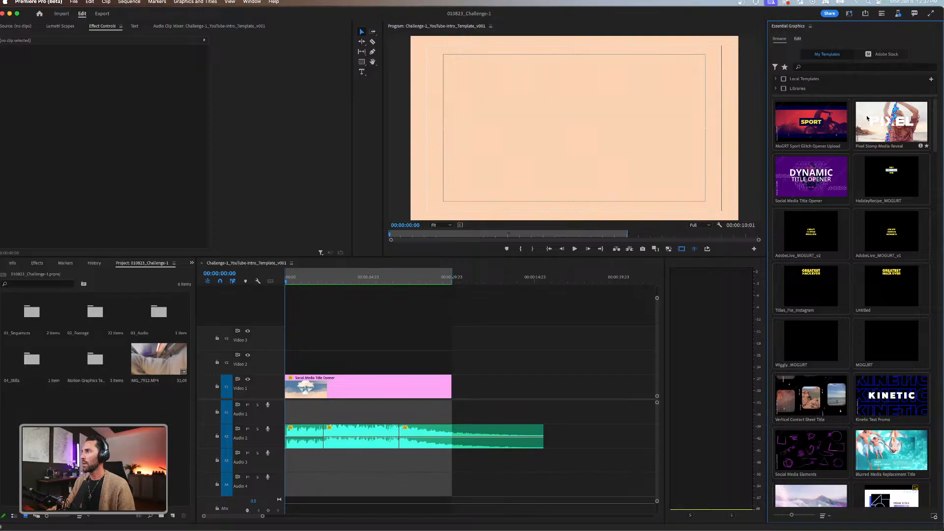
# Show only the free Adobe Stock motion graphics templates and browse through to page 4.
pyautogui.click(885, 55)
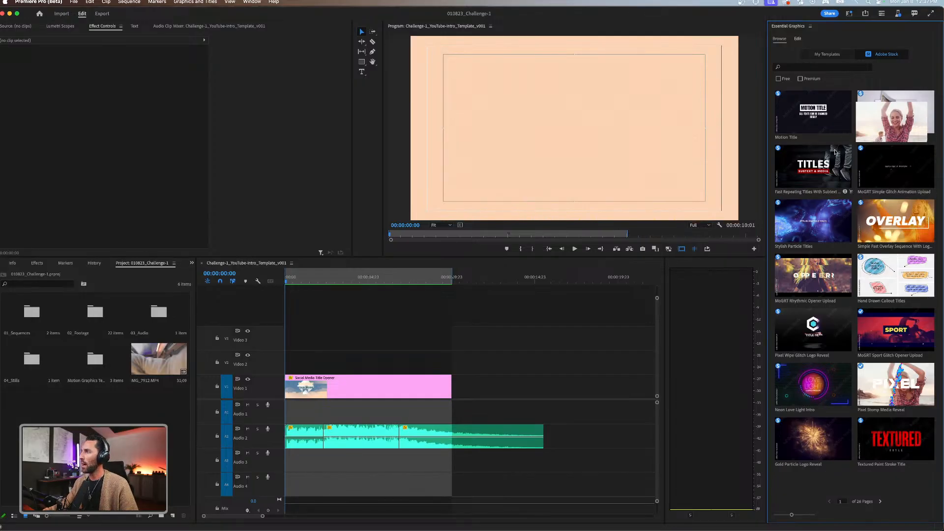
pyautogui.click(780, 80)
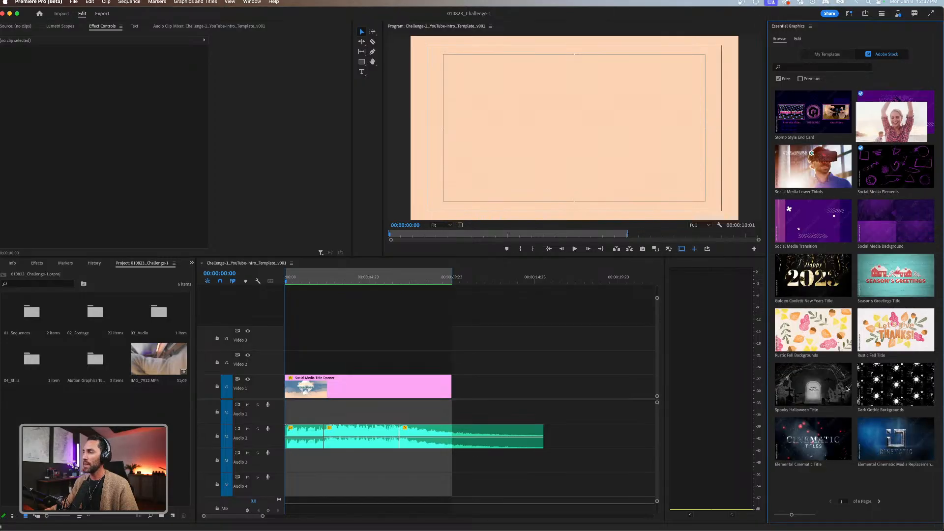
pyautogui.click(878, 501)
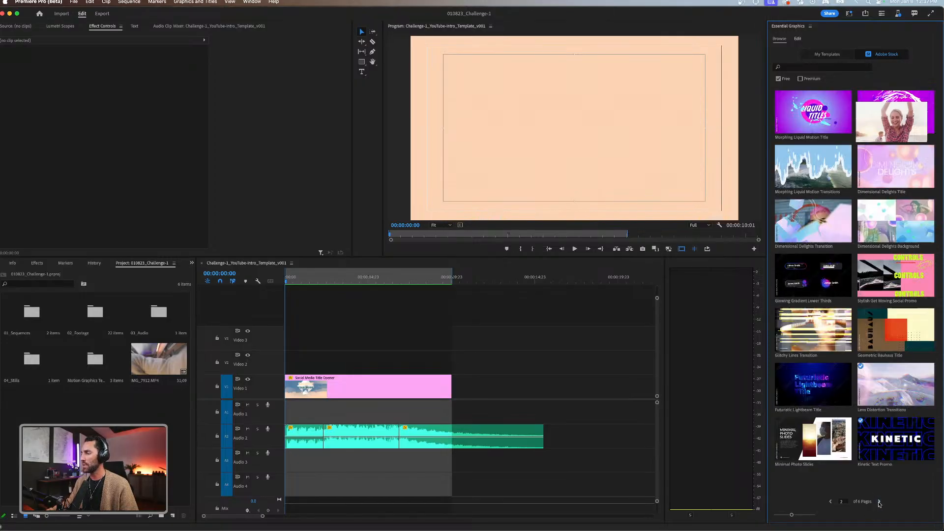
pyautogui.click(879, 502)
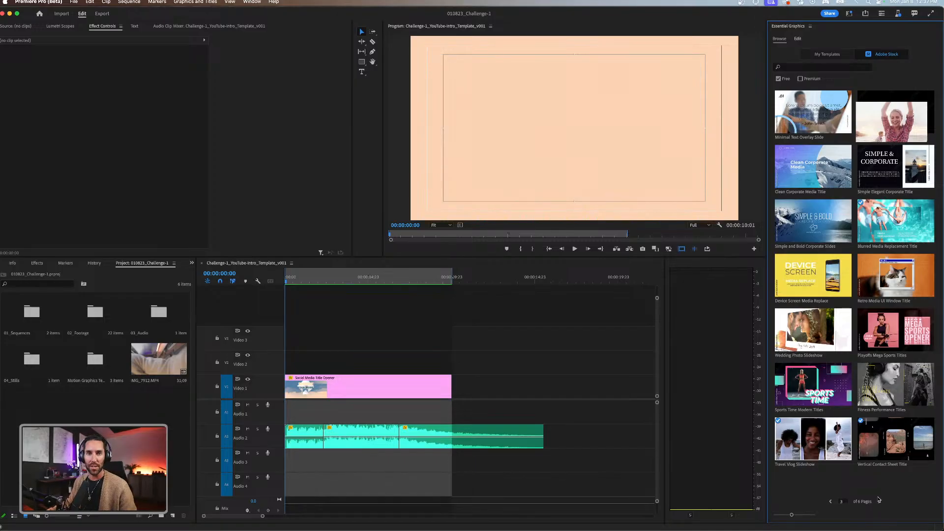
pyautogui.click(879, 502)
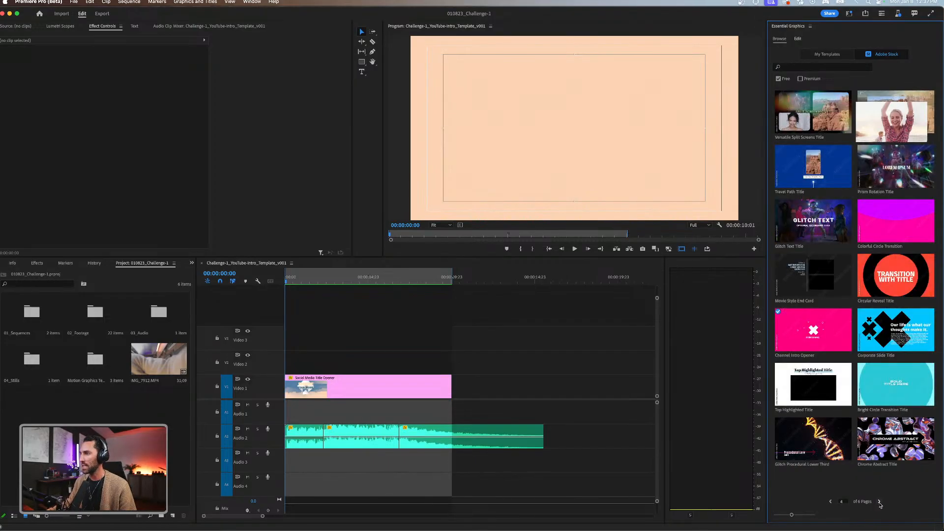
# Browse pages 1 to 4 of the free Adobe Stock templates and return to page 1.
pyautogui.click(831, 502)
pyautogui.click(830, 501)
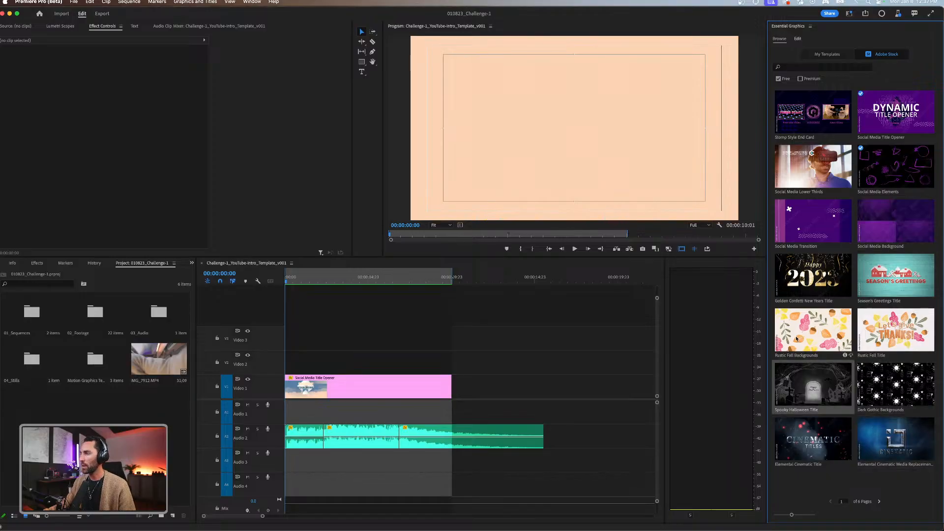
pyautogui.click(880, 502)
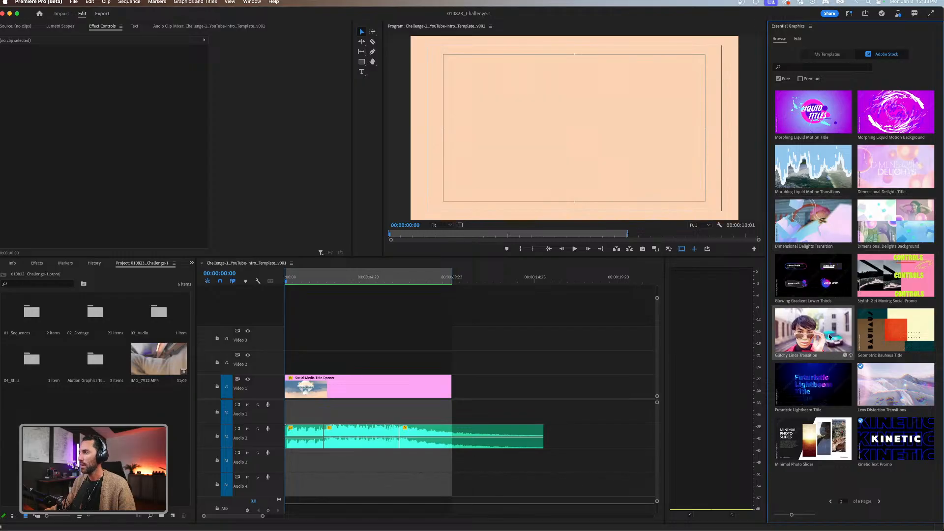
pyautogui.click(879, 501)
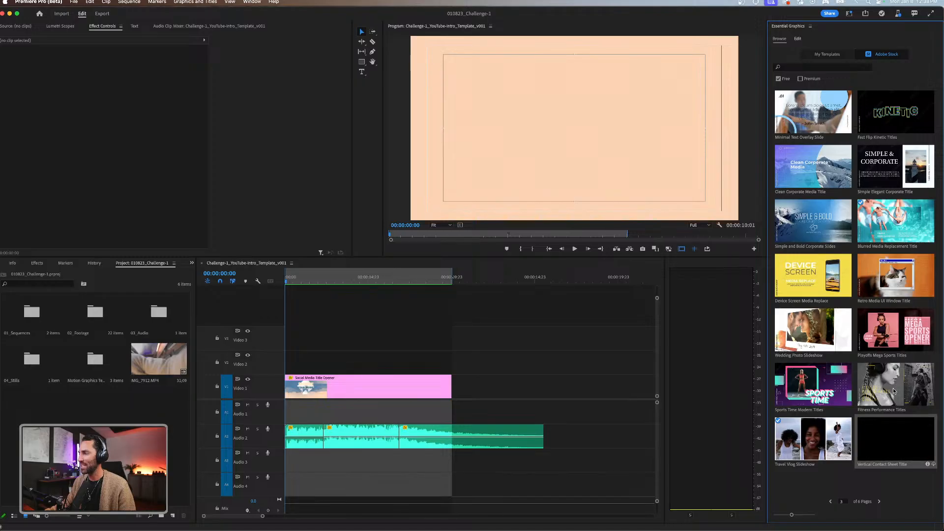
pyautogui.click(878, 501)
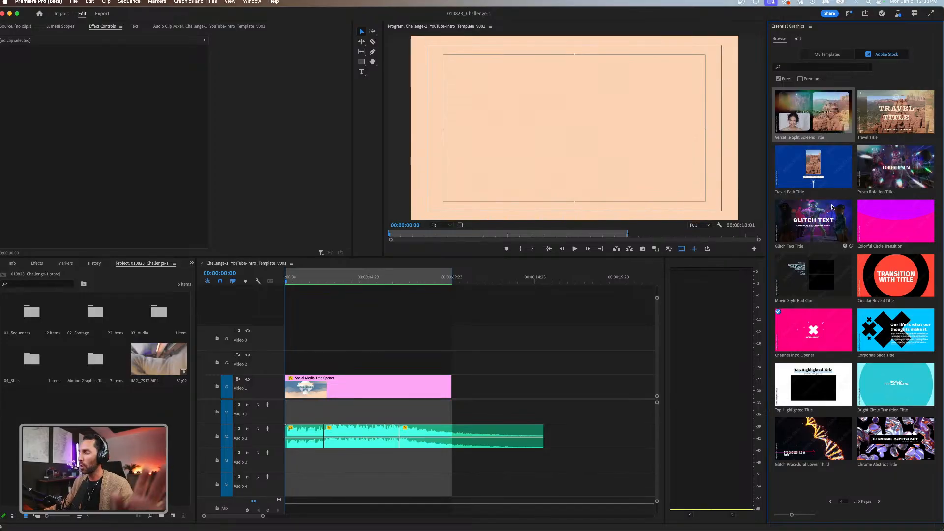
pyautogui.click(830, 502)
pyautogui.click(830, 502)
pyautogui.click(830, 502)
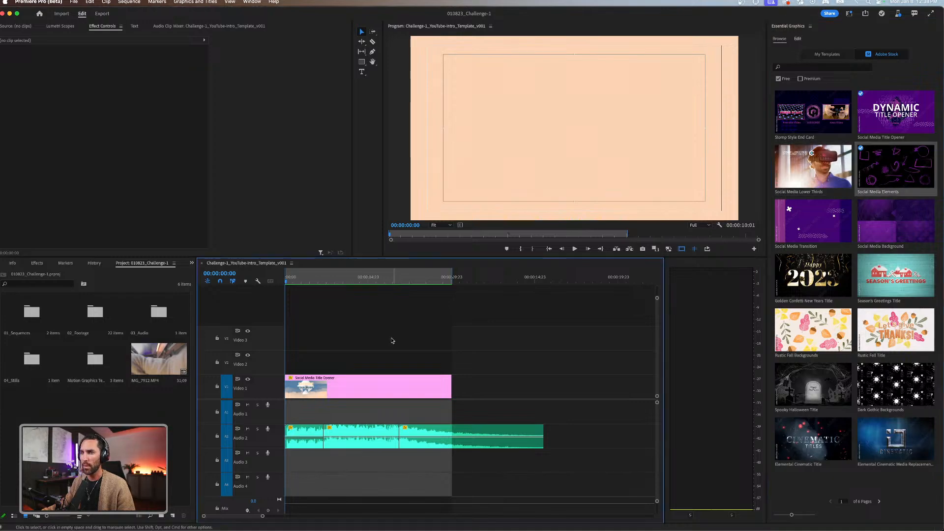
# Preview the finished intro at 00:00:02:14 and locate its Social Media Title Opener template among the free Adobe Stock templates.
pyautogui.click(320, 278)
pyautogui.click(328, 277)
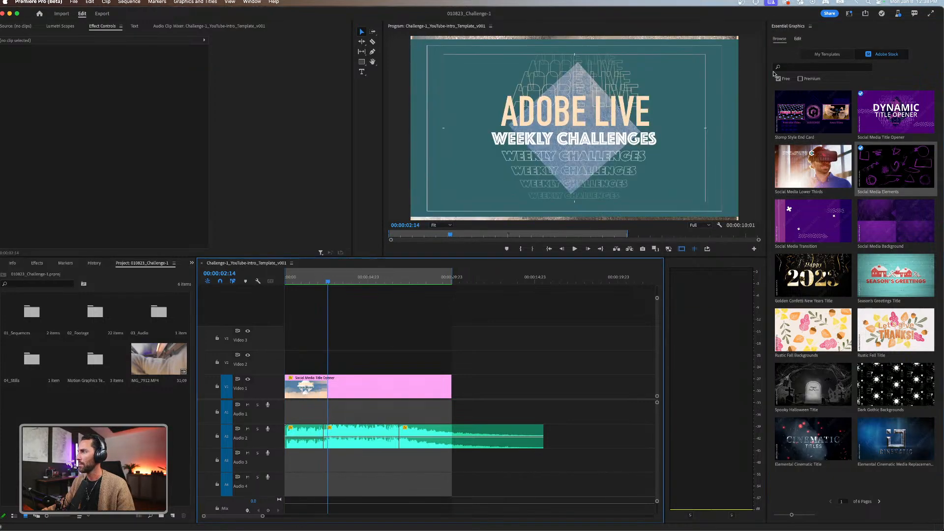
pyautogui.click(880, 115)
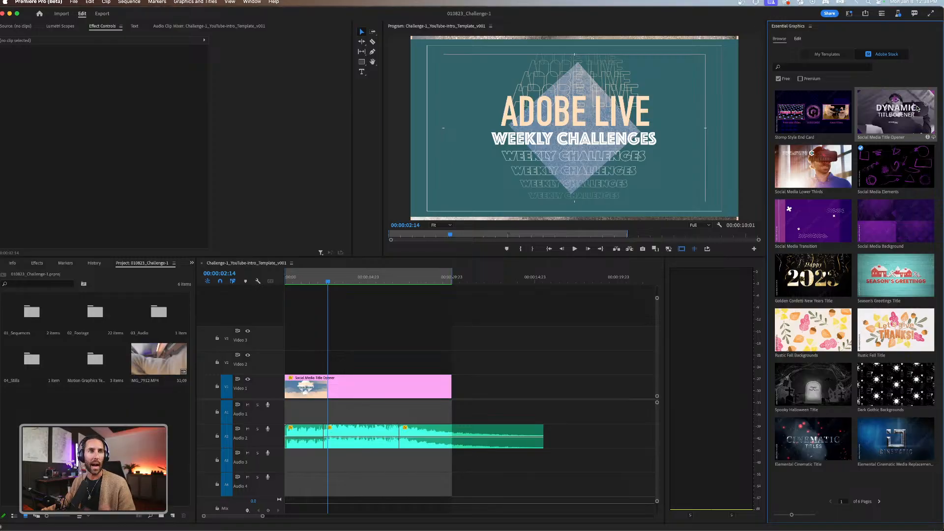
pyautogui.click(543, 328)
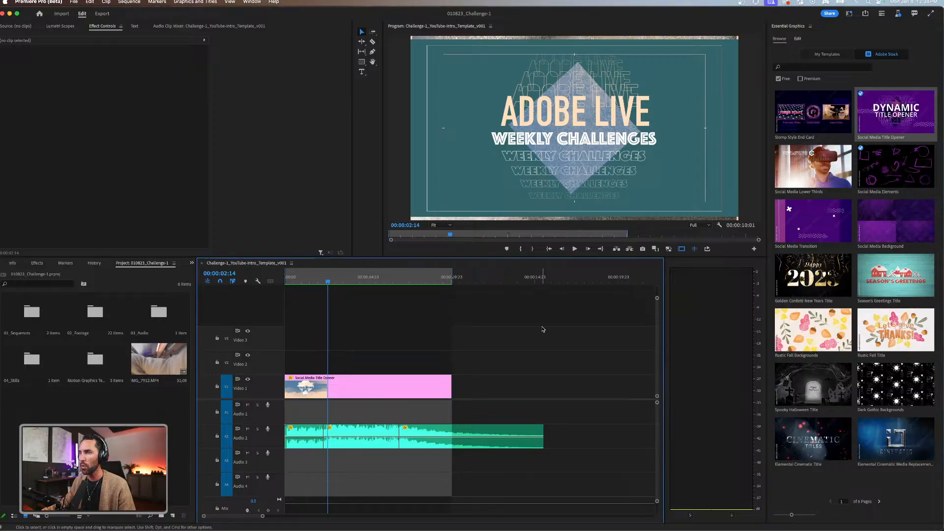
# Create a 1920 x 1080 sequence with a 29.97 frames/second timebase, named Adobe_Live-Test Intro.
pyautogui.press('super+n')
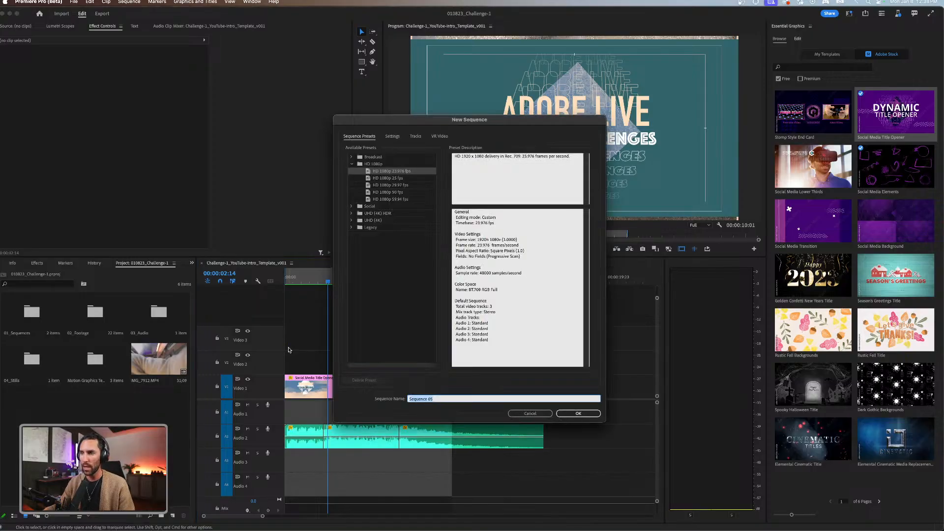
pyautogui.click(393, 137)
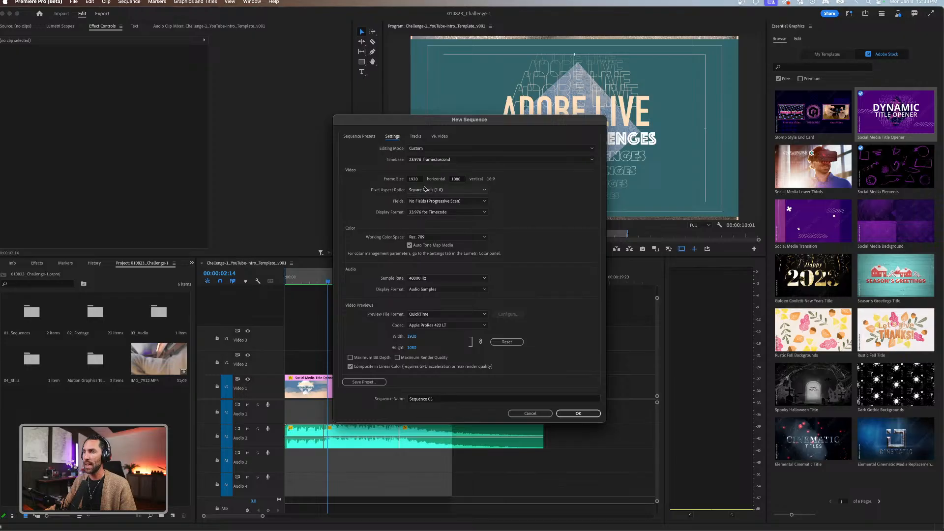
pyautogui.click(424, 158)
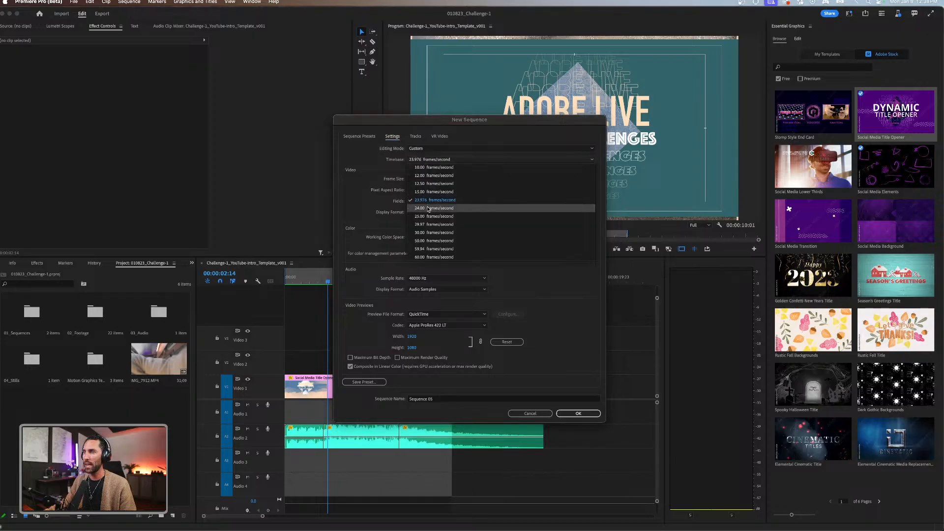
pyautogui.click(427, 225)
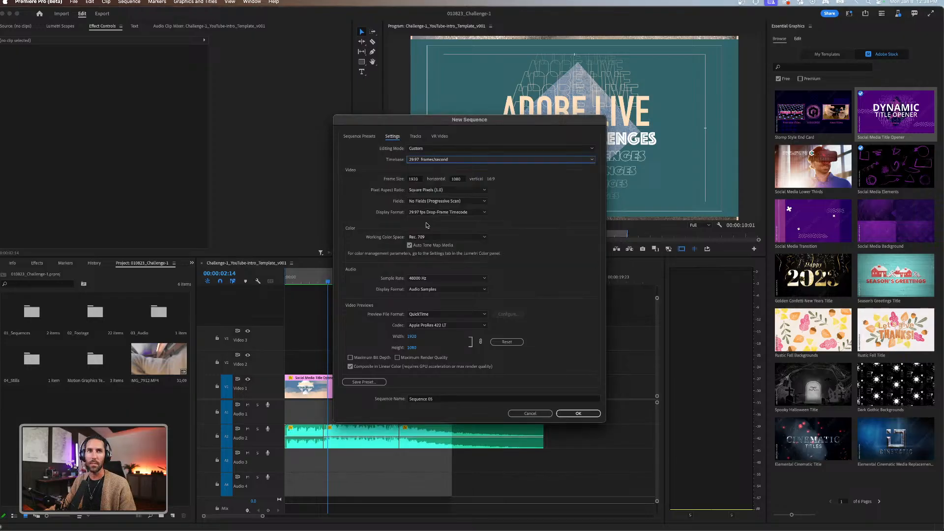
pyautogui.click(439, 399)
pyautogui.write('Adobe_Live')
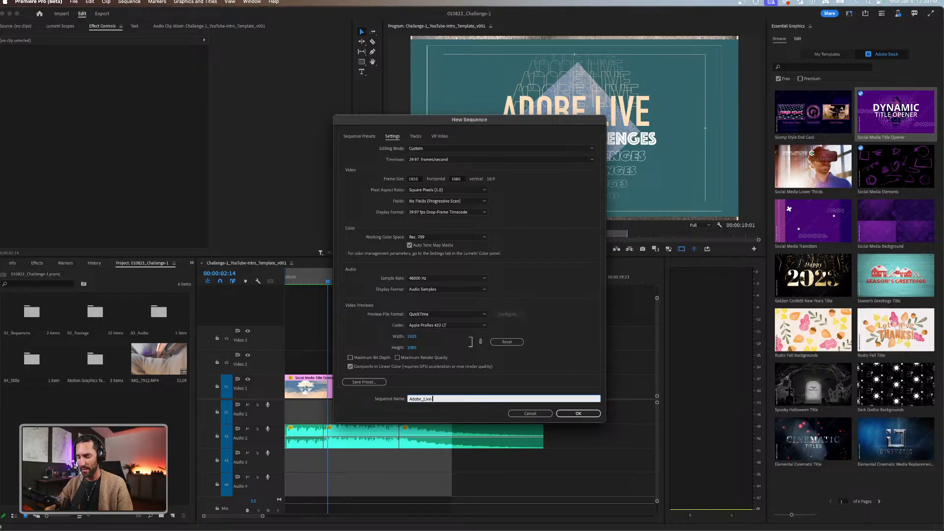
pyautogui.write('-Test M')
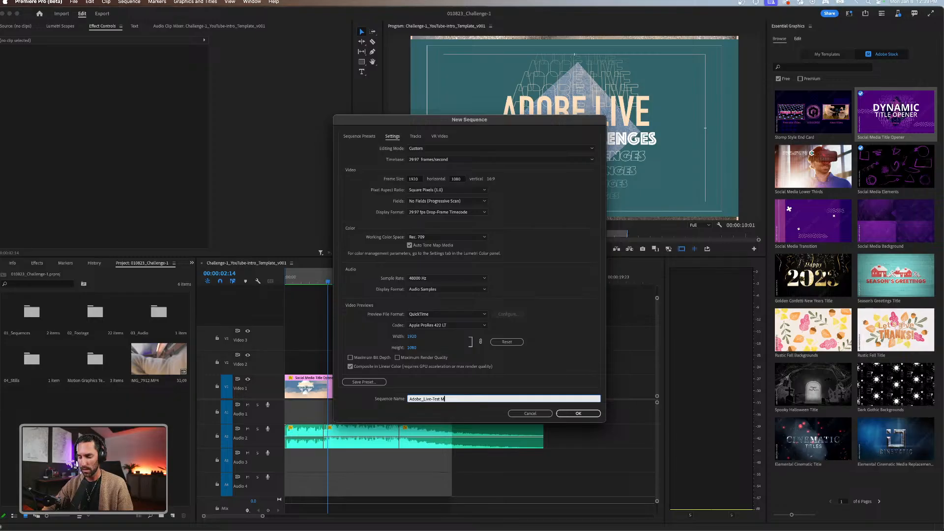
pyautogui.press('Return')
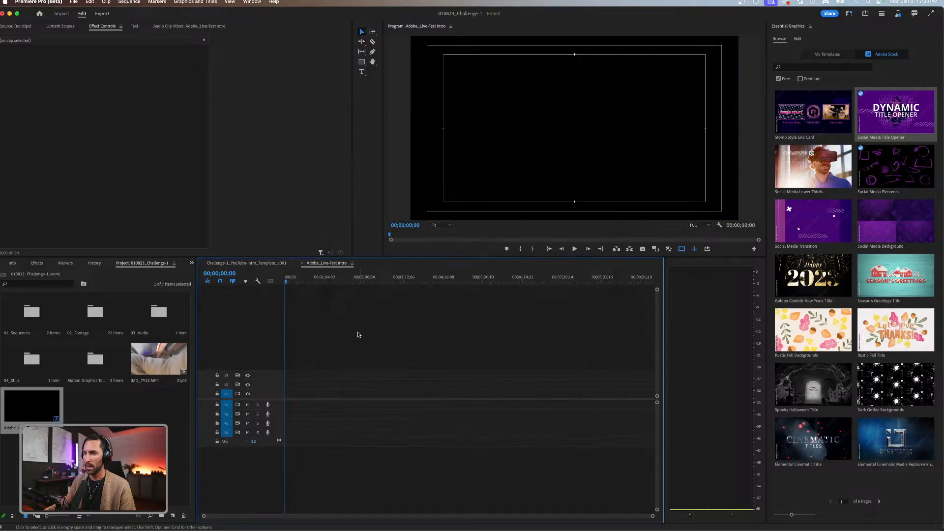
# Place the Social Media Title Opener template at the start of Video 1, keep the existing sequence settings and enlarge the track.
pyautogui.moveTo(909, 115); pyautogui.dragTo(288, 394)
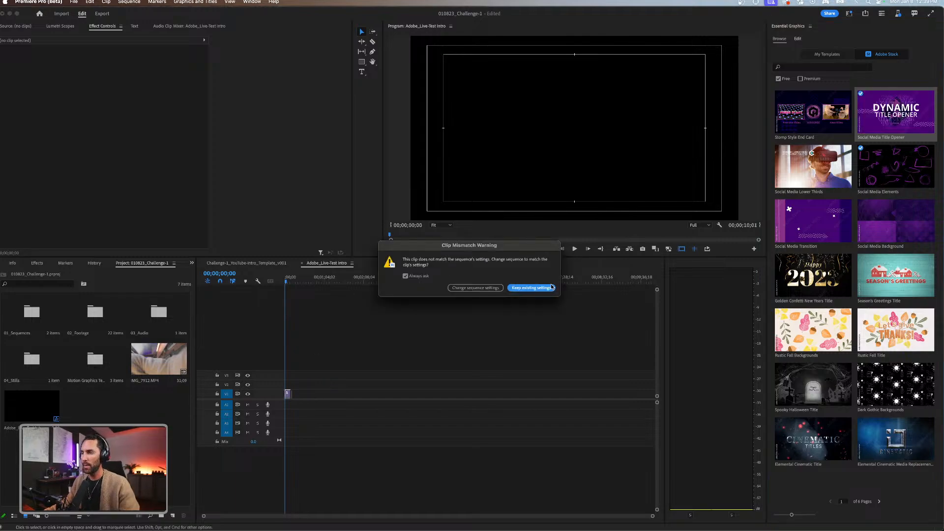
pyautogui.click(531, 288)
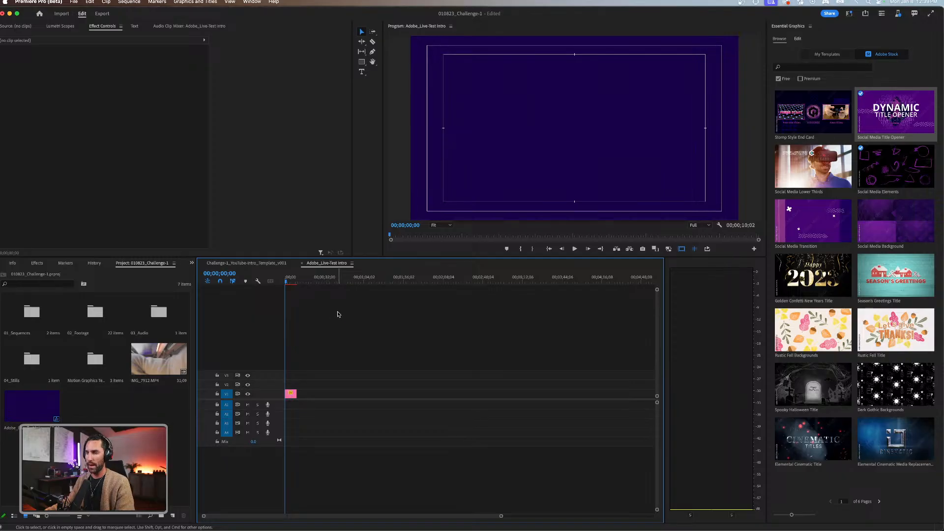
pyautogui.moveTo(279, 389); pyautogui.dragTo(279, 359)
pyautogui.click(347, 376)
pyautogui.click(327, 281)
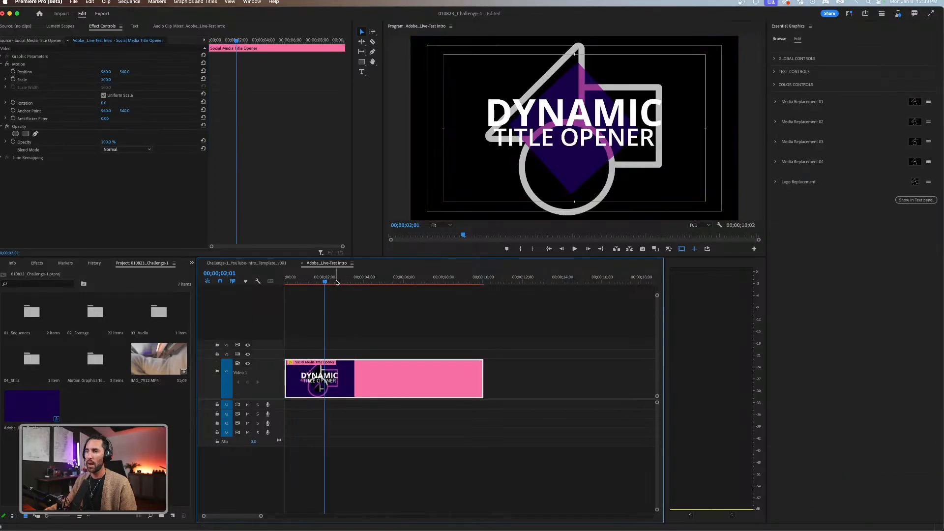
pyautogui.click(357, 298)
pyautogui.click(372, 375)
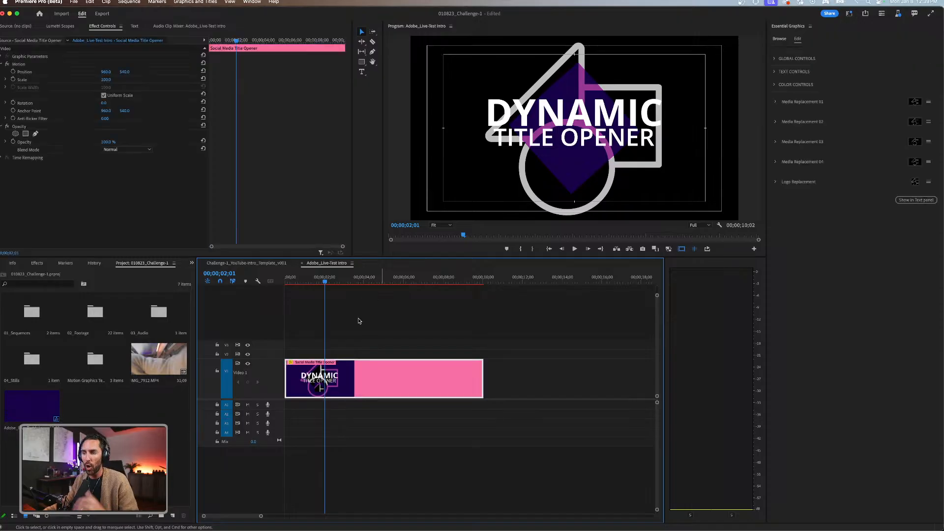
pyautogui.click(358, 317)
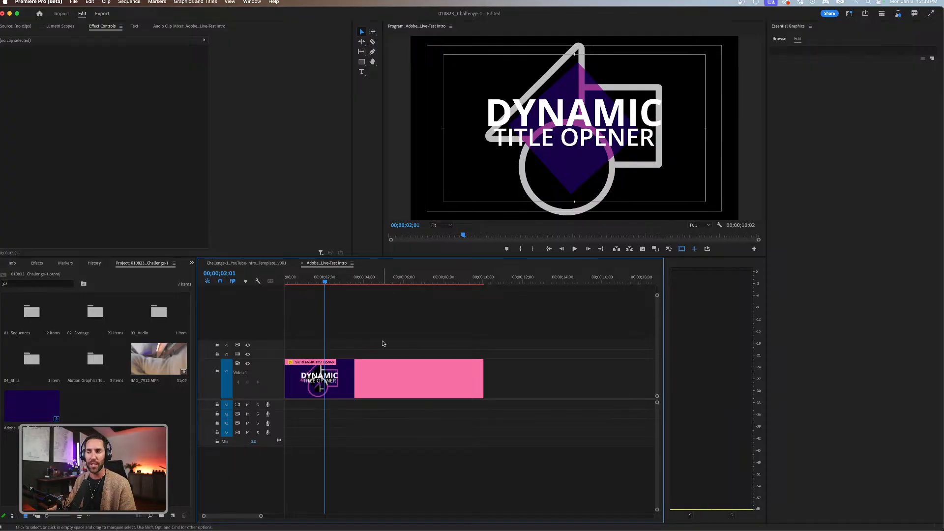
pyautogui.click(368, 375)
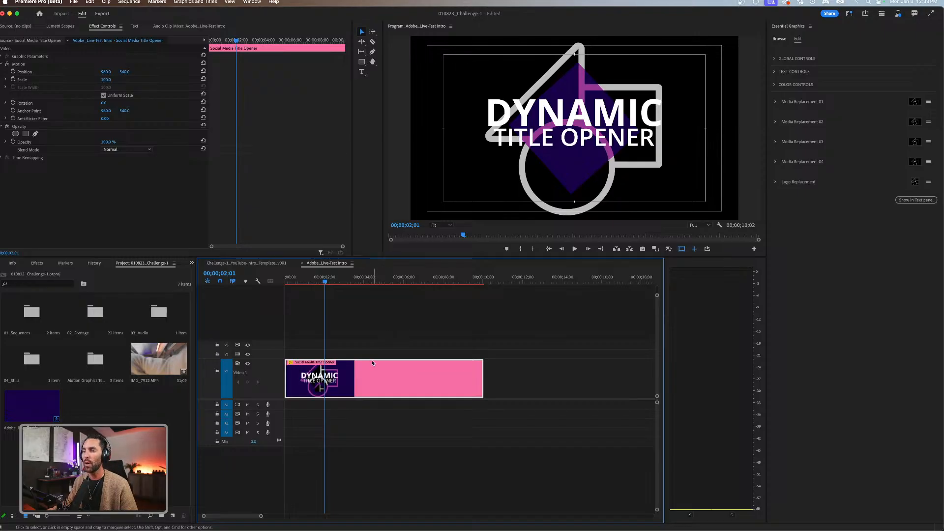
pyautogui.click(392, 343)
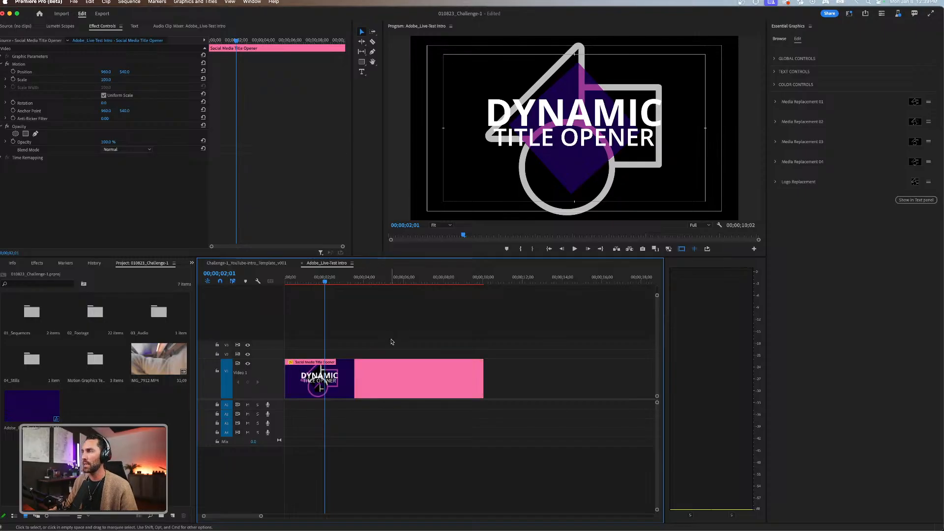
pyautogui.click(362, 379)
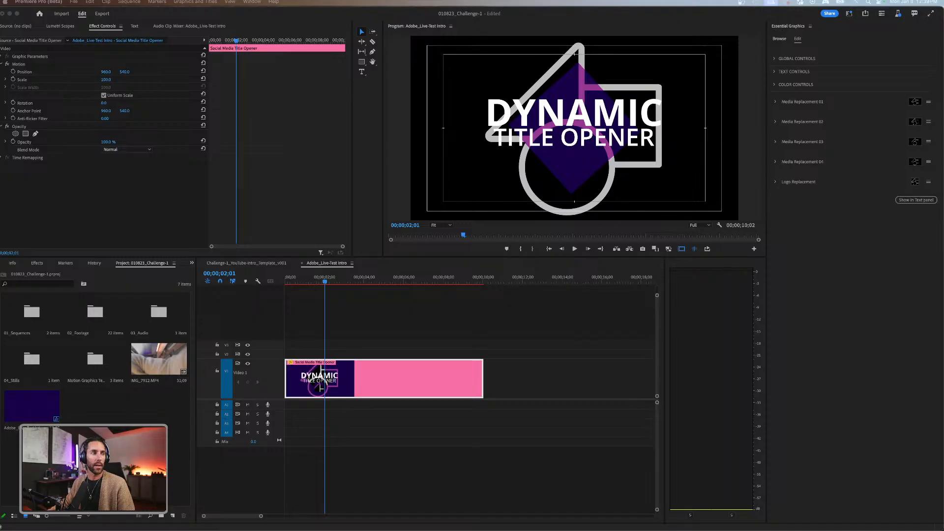
# Switch to Chrome to check the Behance livestream page and return to Premiere Pro.
pyautogui.press('super+Tab')
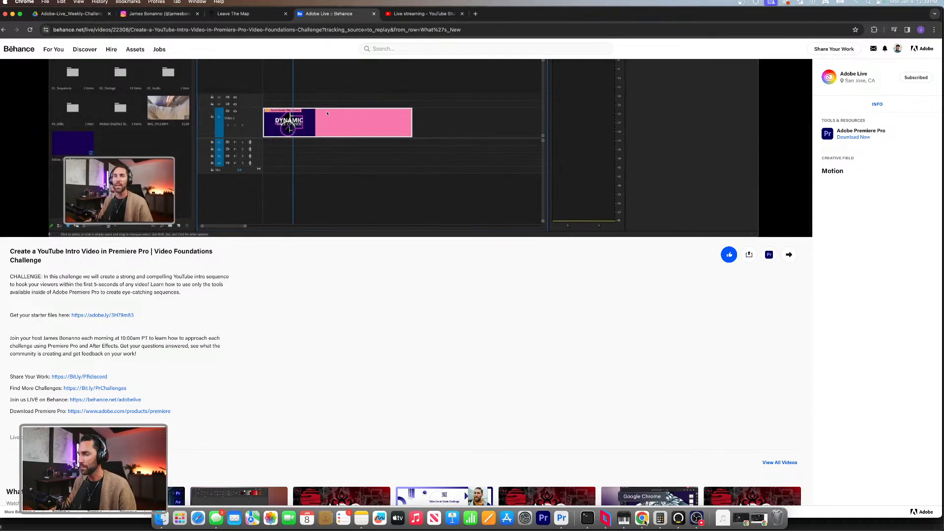
pyautogui.click(561, 513)
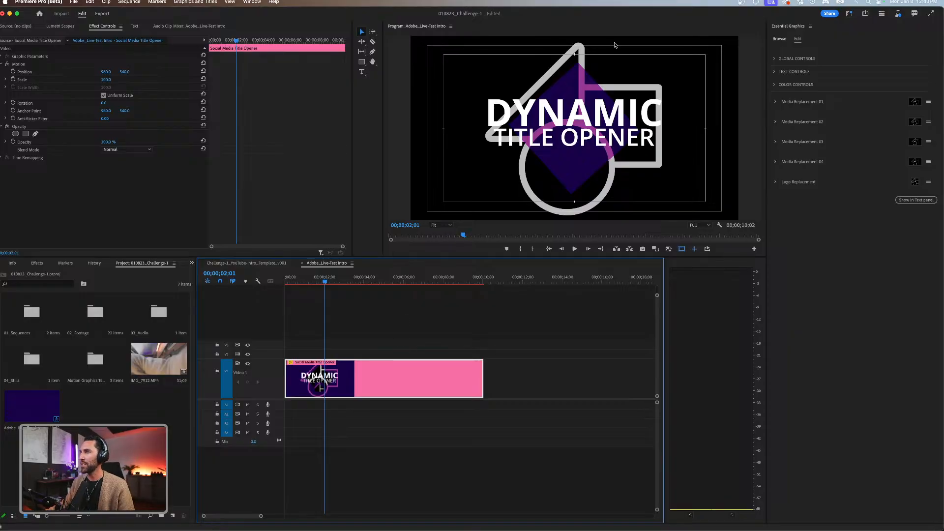
# Expand the title opener's Global Controls and Text Controls and preview its large single-word title at 00;00;05;12.
pyautogui.click(392, 331)
pyautogui.click(382, 380)
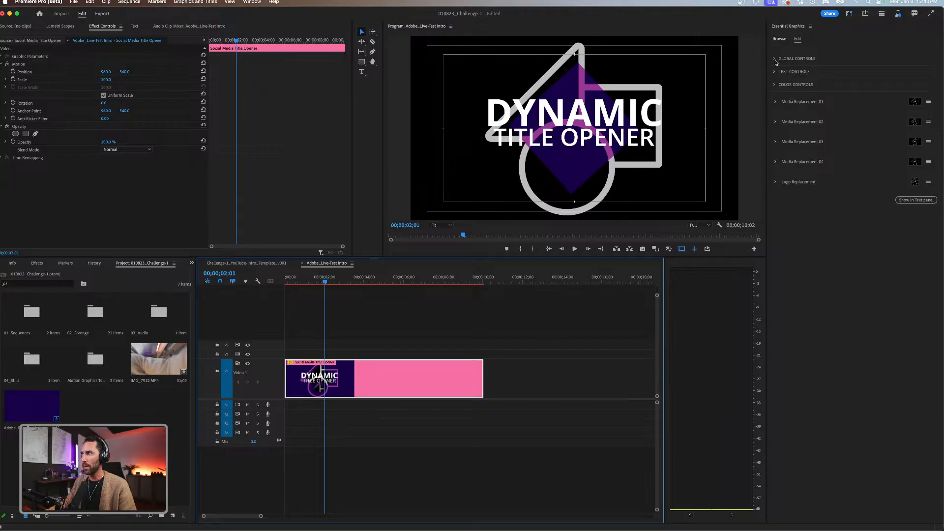
pyautogui.click(775, 59)
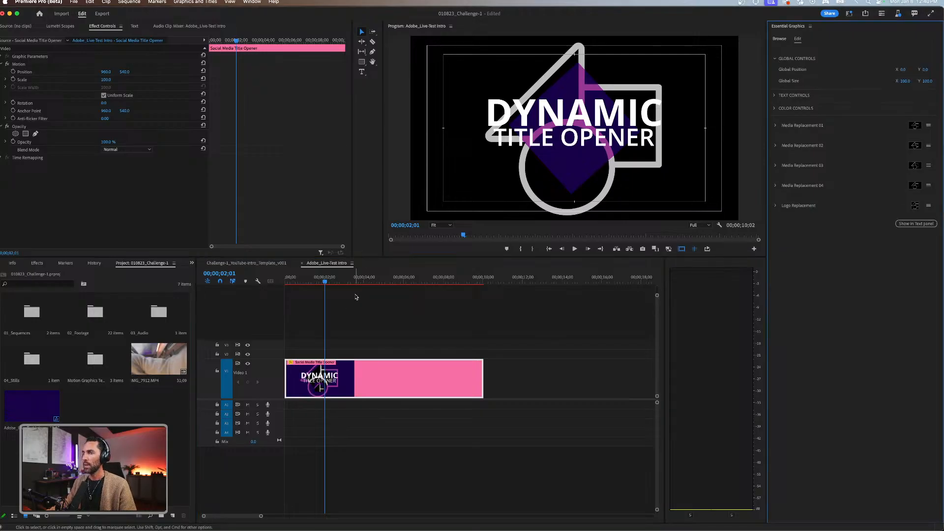
pyautogui.moveTo(363, 282); pyautogui.dragTo(392, 281)
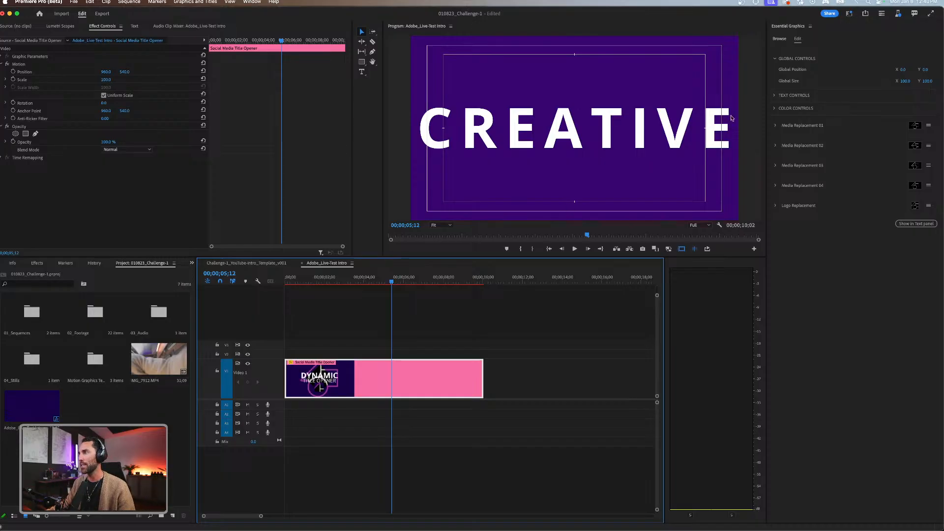
pyautogui.click(775, 97)
# Play the title opener from the start and return the playhead to 00;00;00;24 on the first title.
pyautogui.click(405, 308)
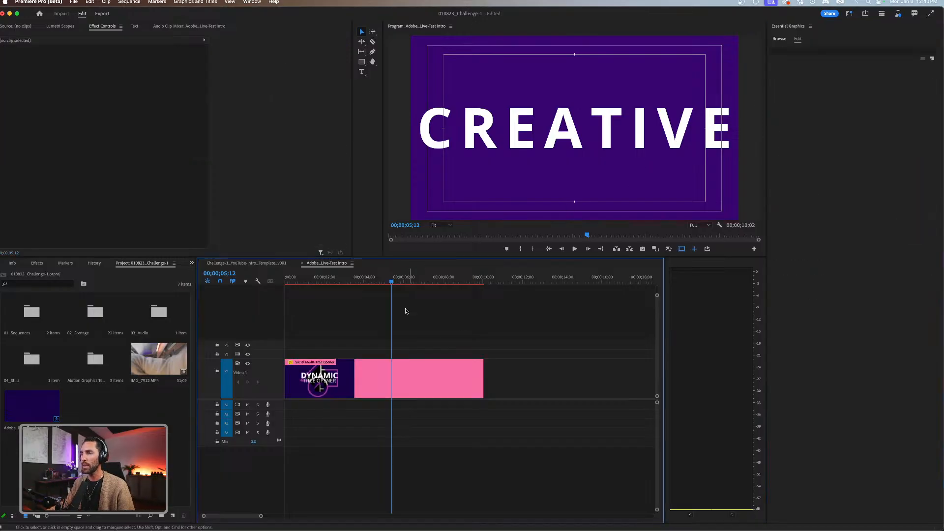
pyautogui.moveTo(392, 284); pyautogui.dragTo(279, 291)
pyautogui.press('space')
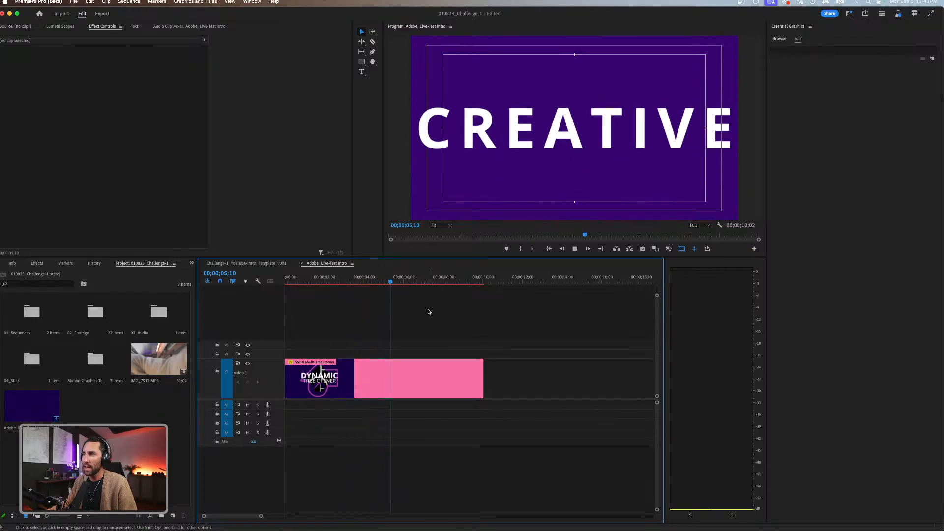
pyautogui.press('space')
pyautogui.moveTo(397, 282); pyautogui.dragTo(301, 283)
# Change the title opener's Text 01 to ADOBE LIVE.
pyautogui.click(392, 376)
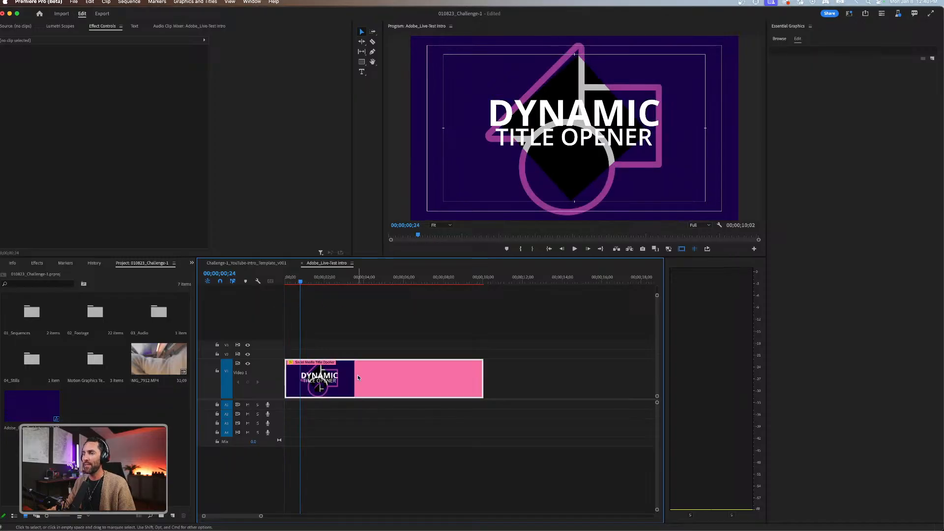
pyautogui.click(780, 107)
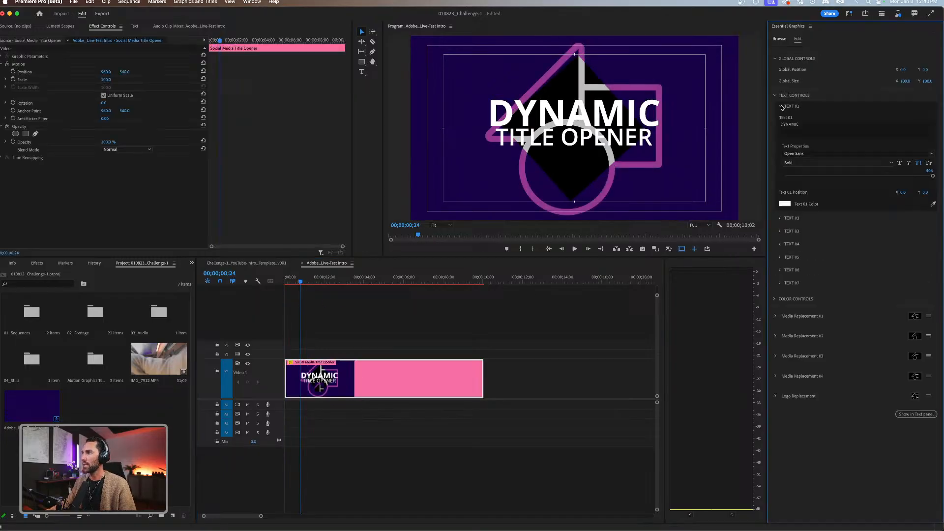
pyautogui.click(804, 125)
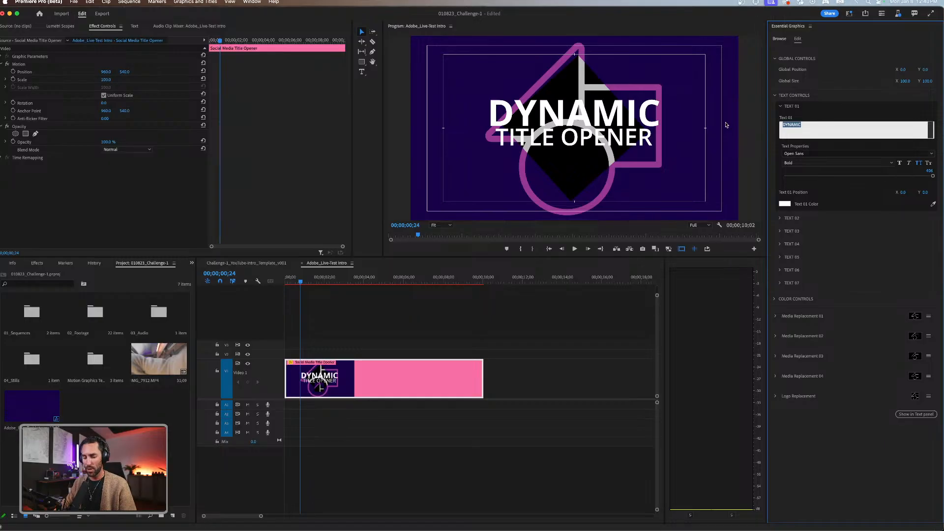
pyautogui.write('ADOBE LIVE')
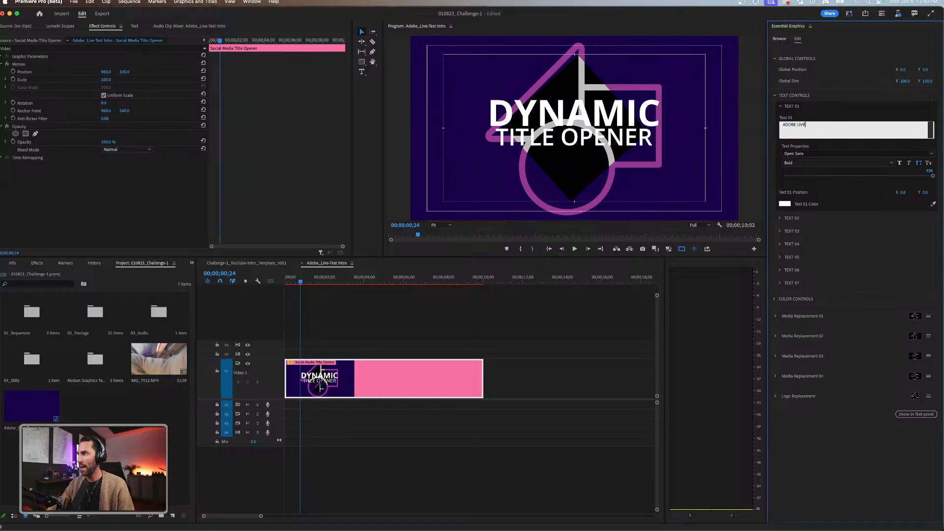
pyautogui.press('Return')
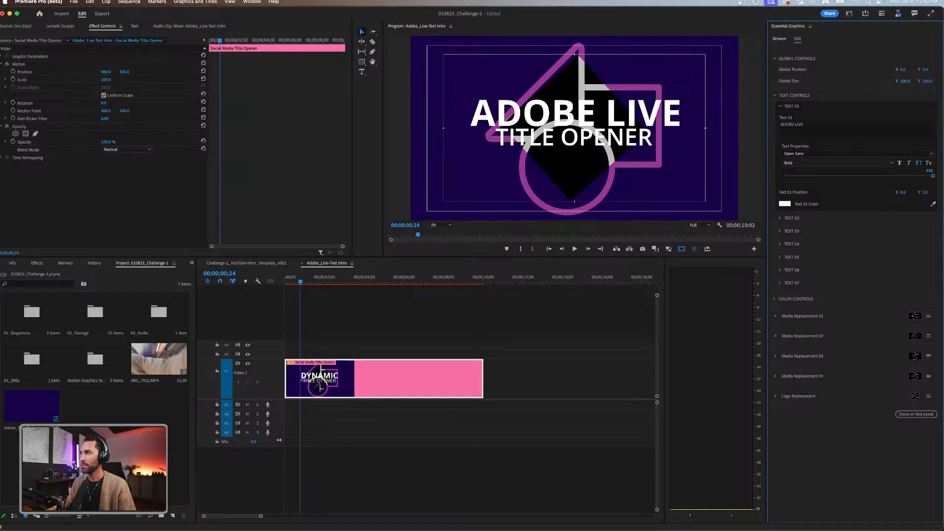
# Set the Text 01 font to Gibson and reduce its size to about 344.
pyautogui.click(933, 155)
pyautogui.scroll(10, 848, 198)
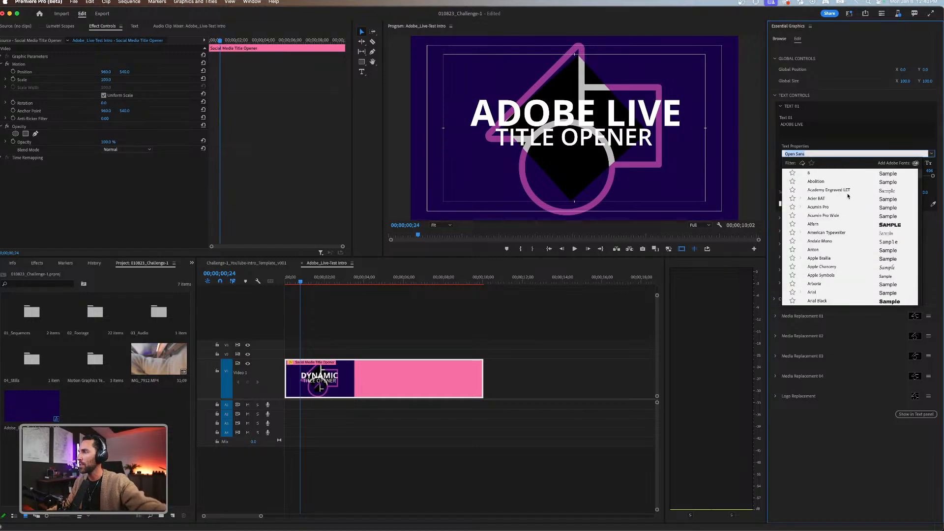
pyautogui.write('gobo')
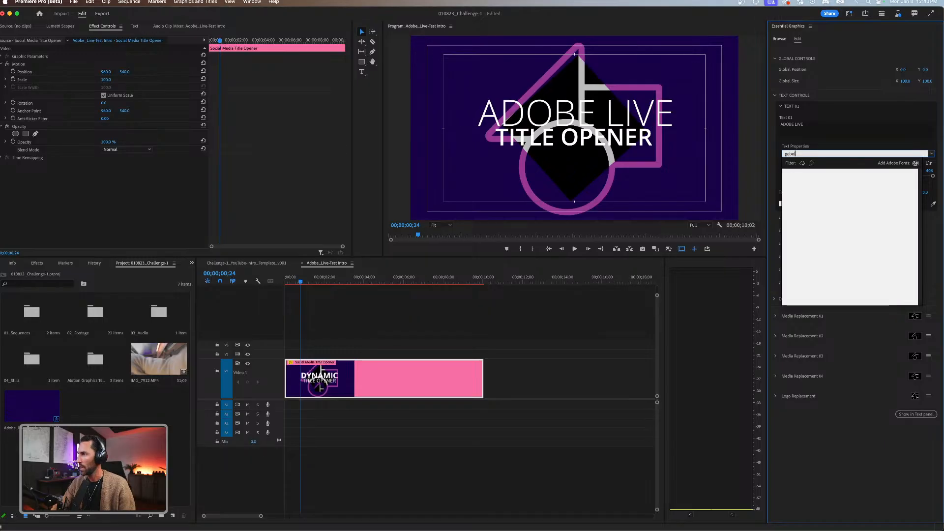
pyautogui.press('BackSpace')
pyautogui.press('BackSpace')
pyautogui.press('BackSpace')
pyautogui.write('ibs')
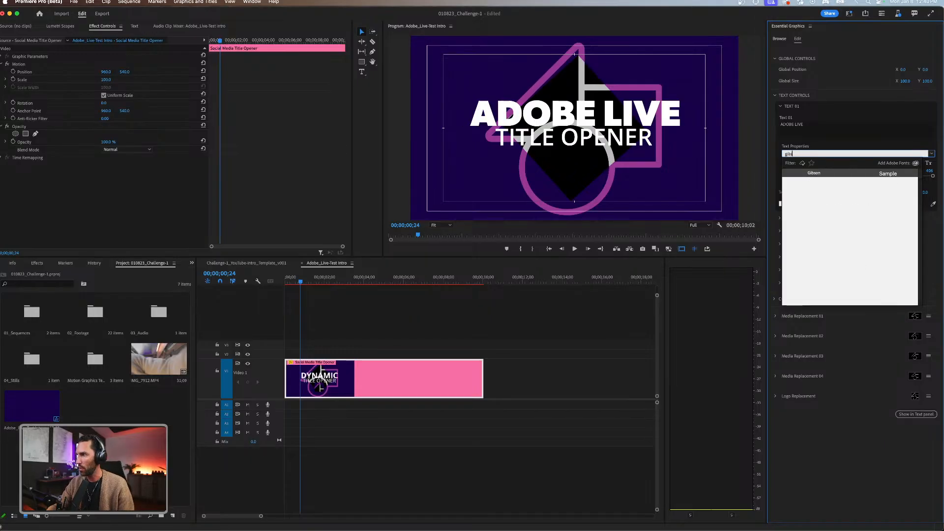
pyautogui.click(842, 173)
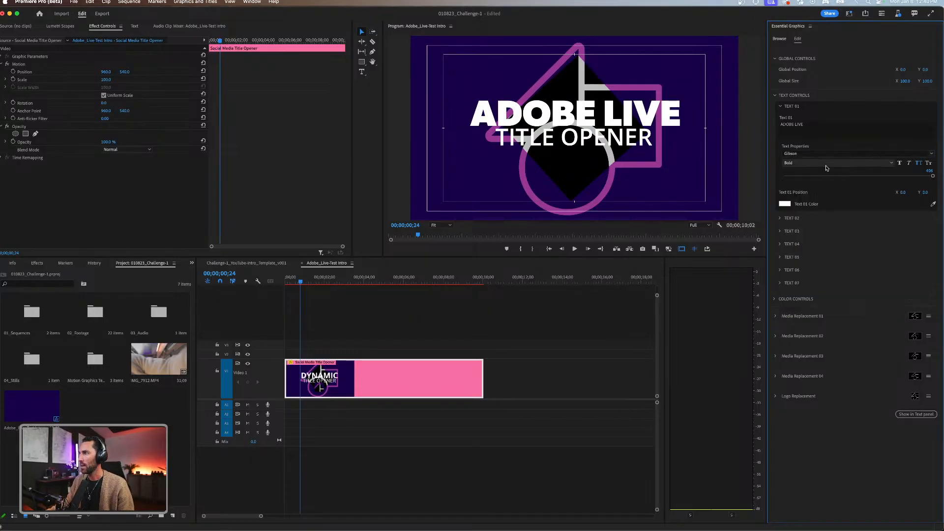
pyautogui.moveTo(933, 175); pyautogui.dragTo(914, 176)
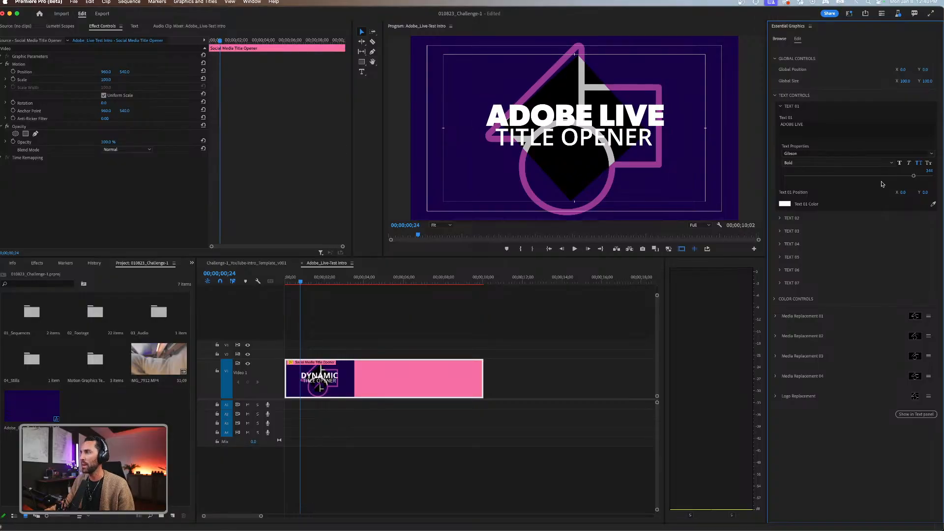
# Change the title opener's Text 02 to WEEKLY CHALLENGES and reduce its size to about 190.
pyautogui.click(385, 339)
pyautogui.click(397, 388)
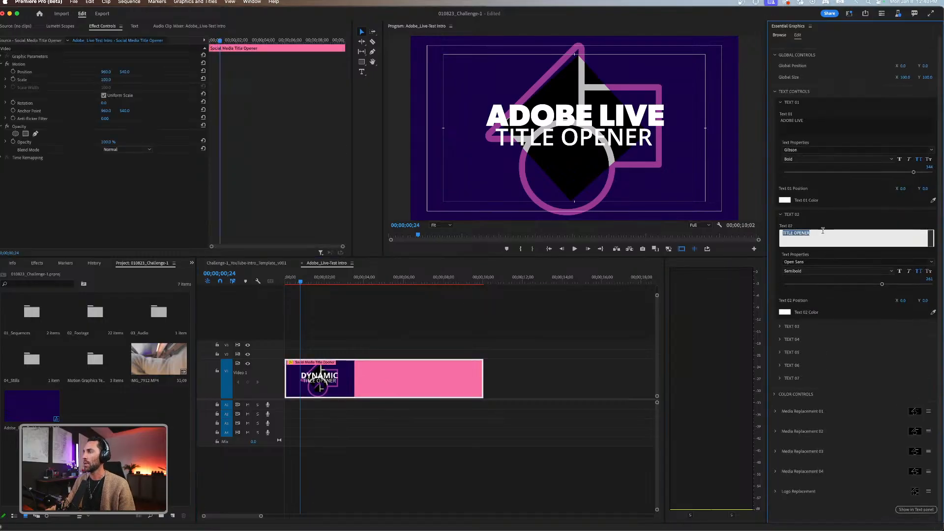
pyautogui.click(818, 233)
pyautogui.write('WE')
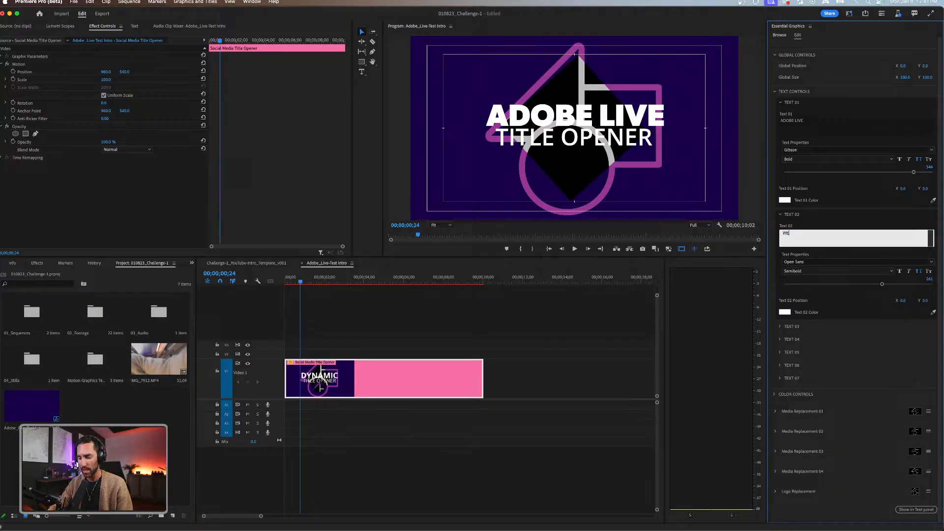
pyautogui.write('EKLY CHALLENGE')
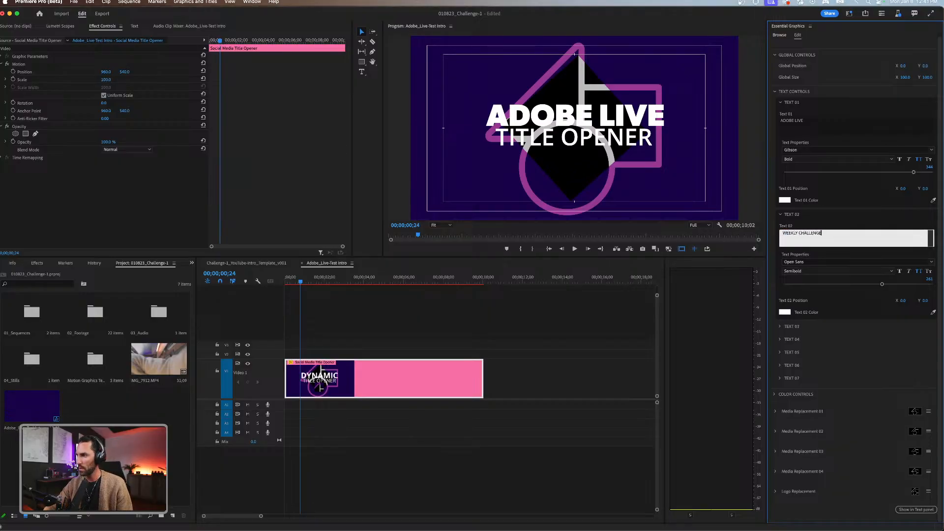
pyautogui.write('S')
pyautogui.press('Return')
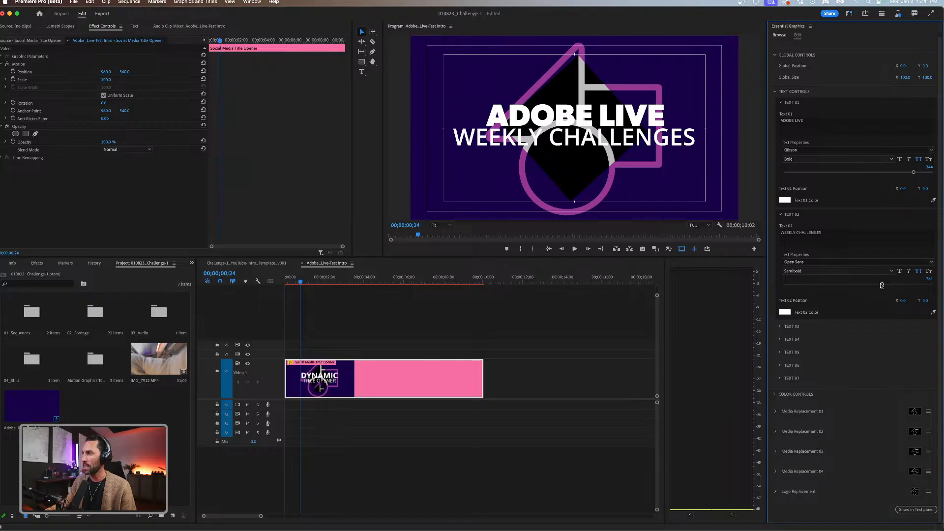
pyautogui.moveTo(882, 284); pyautogui.dragTo(855, 285)
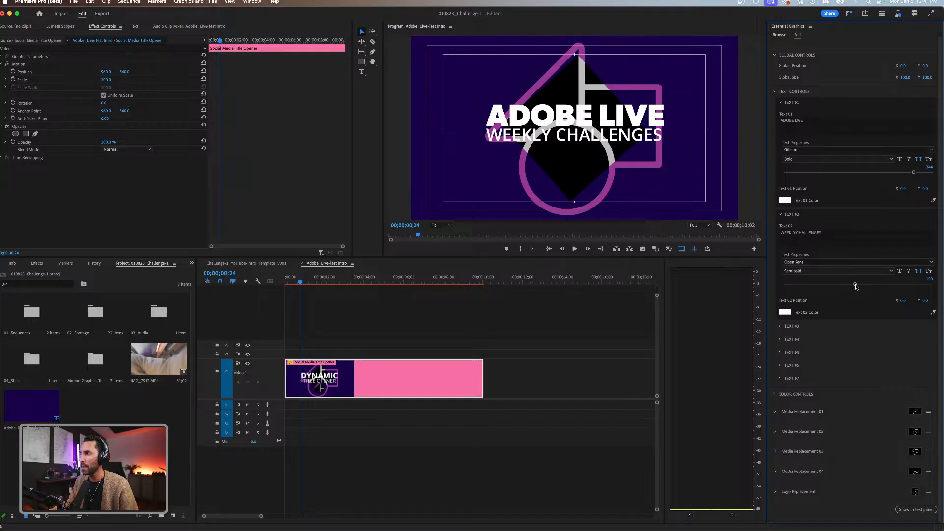
# Set the Text 02 font to Phosphate Inline.
pyautogui.click(931, 263)
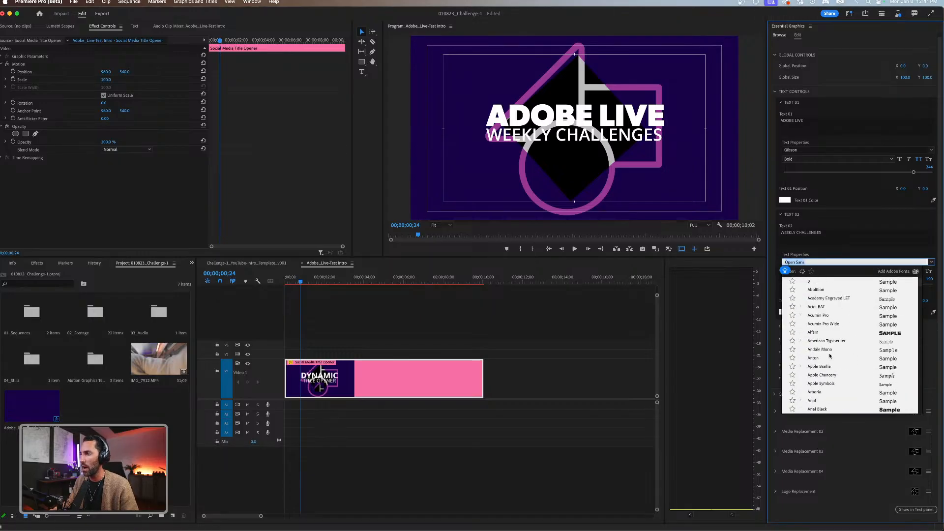
pyautogui.scroll(-10, 830, 355)
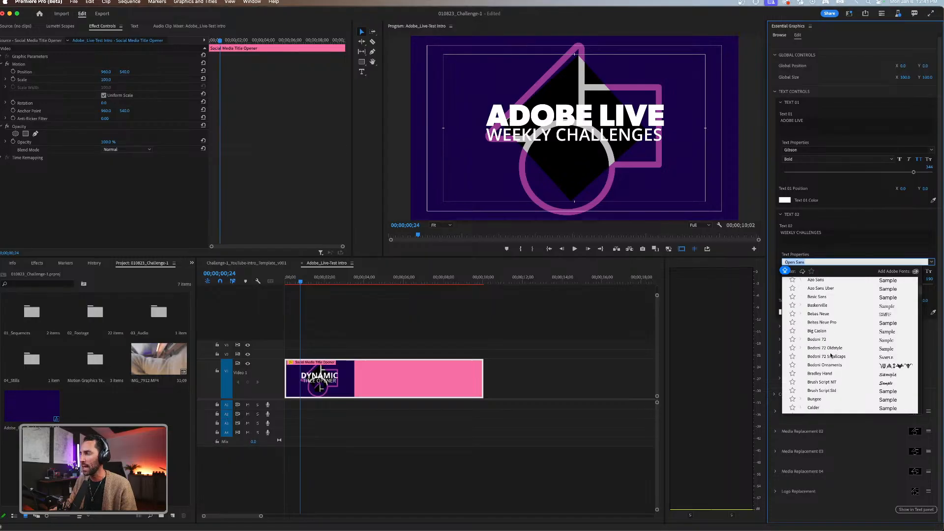
pyautogui.scroll(-5, 831, 356)
pyautogui.write('PHOS')
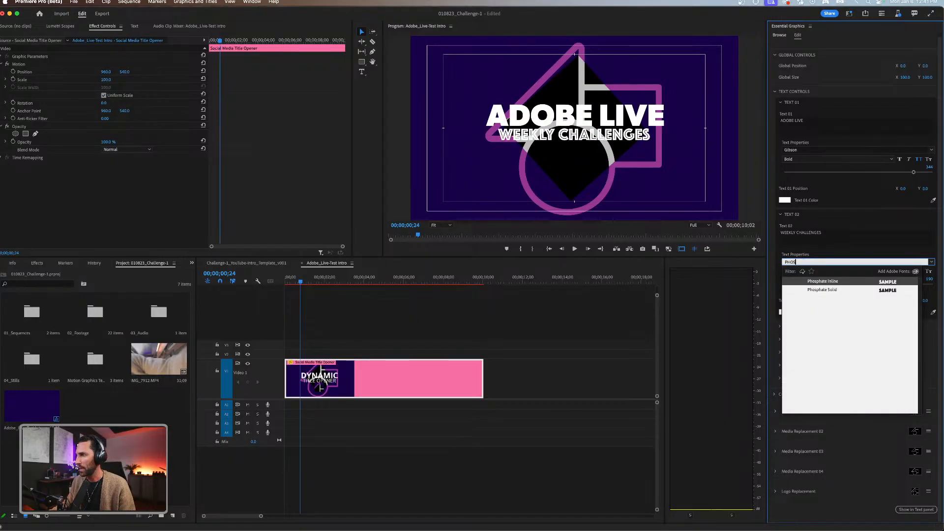
pyautogui.click(823, 282)
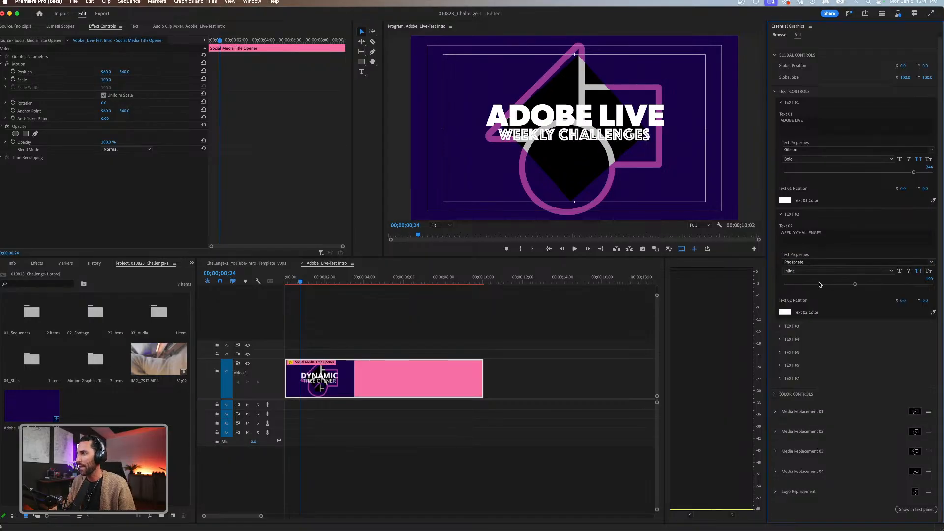
# Open the media colors library and sample its light peach swatch as the Text 02 color.
pyautogui.click(785, 312)
pyautogui.click(545, 221)
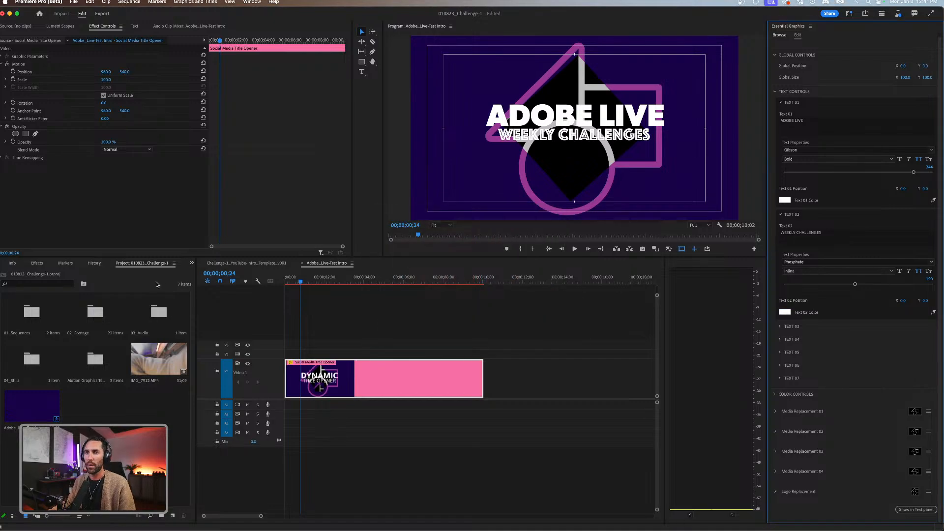
pyautogui.click(192, 263)
pyautogui.click(203, 279)
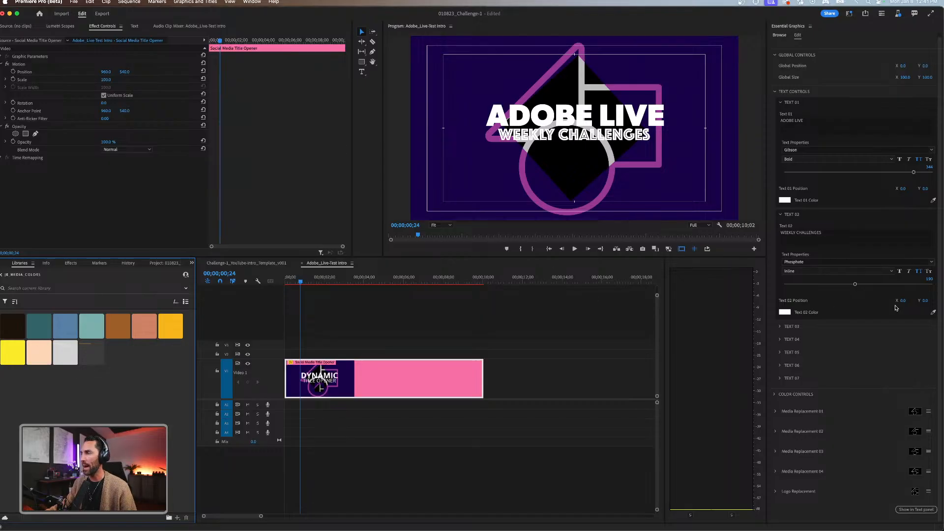
pyautogui.click(933, 312)
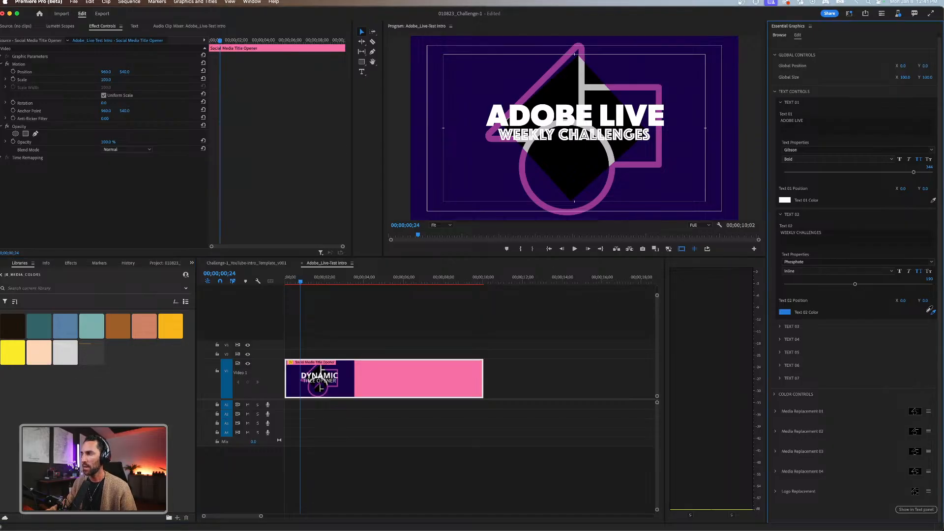
pyautogui.click(45, 356)
pyautogui.click(402, 352)
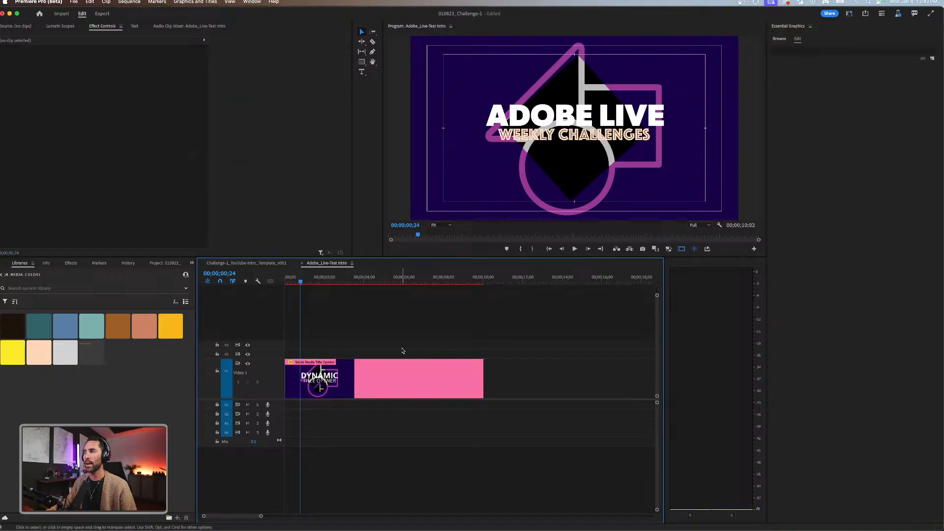
# Preview the restyled first title and compare it with the Challenge-1_YouTube-Intro_Template_v001 sequence.
pyautogui.press('Home')
pyautogui.moveTo(291, 282); pyautogui.dragTo(315, 282)
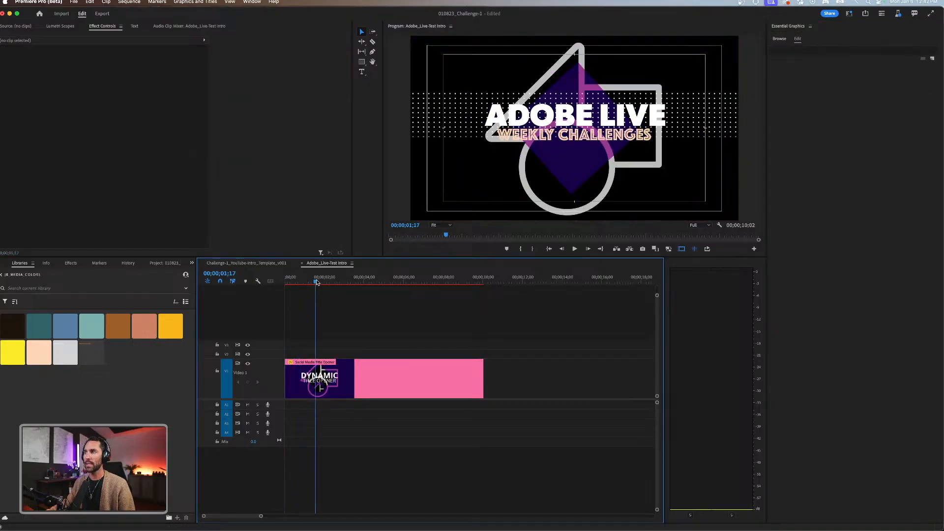
pyautogui.press('Home')
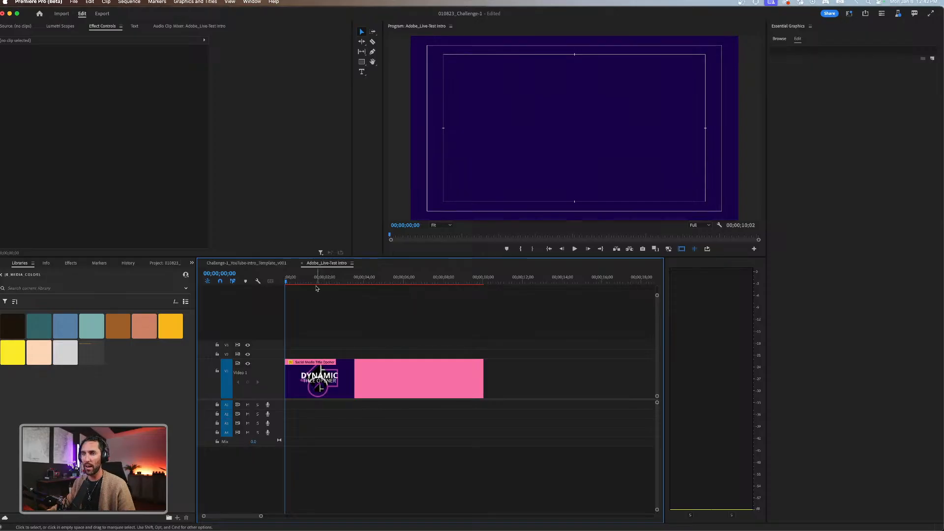
pyautogui.click(267, 265)
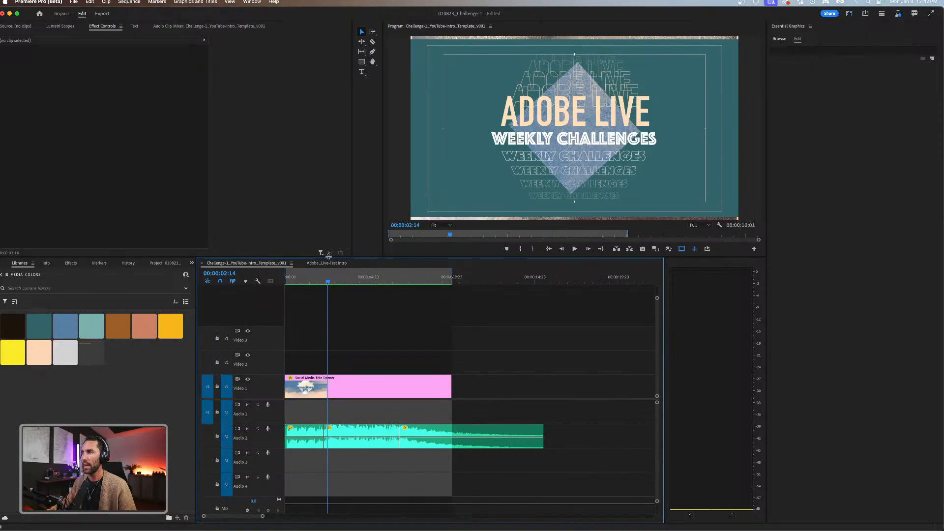
pyautogui.click(328, 263)
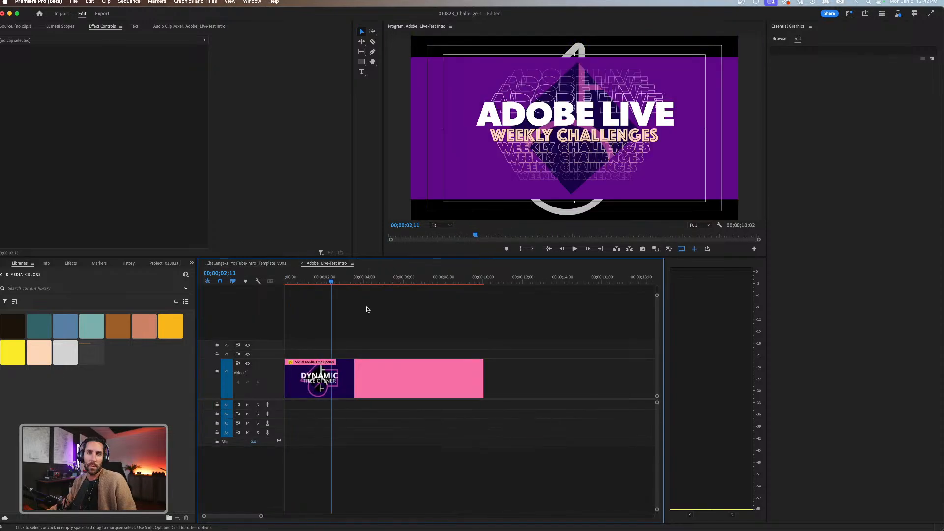
# Move the playhead to 00;00;02;17 and change the title opener's Text 03 to VIDEO HACKS.
pyautogui.moveTo(332, 279)
pyautogui.mouseDown()
pyautogui.moveTo(301, 278)
pyautogui.moveTo(342, 271)
pyautogui.moveTo(336, 280)
pyautogui.mouseUp()
pyautogui.click(419, 382)
pyautogui.click(342, 283)
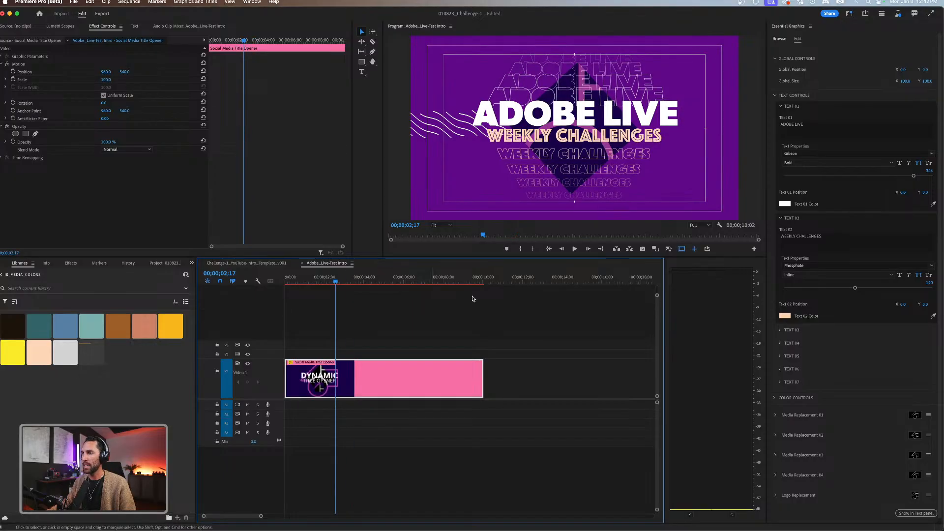
pyautogui.scroll(-1, 782, 316)
pyautogui.click(780, 326)
pyautogui.scroll(-5, 791, 324)
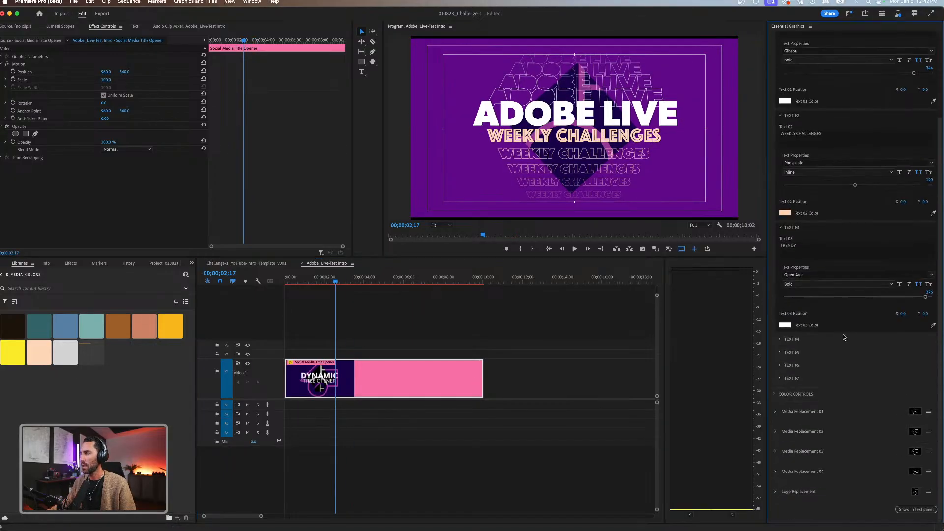
pyautogui.click(802, 243)
pyautogui.write('VIDEO HACKS')
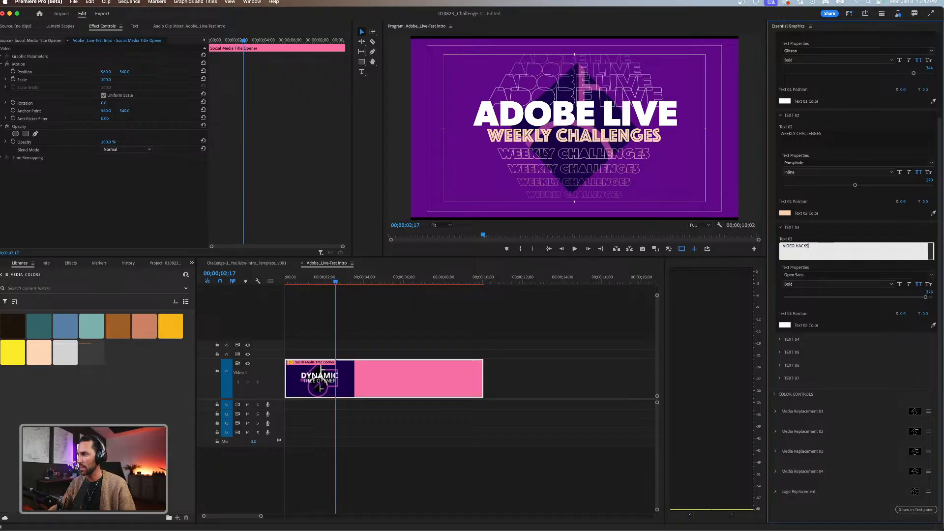
pyautogui.press('Return')
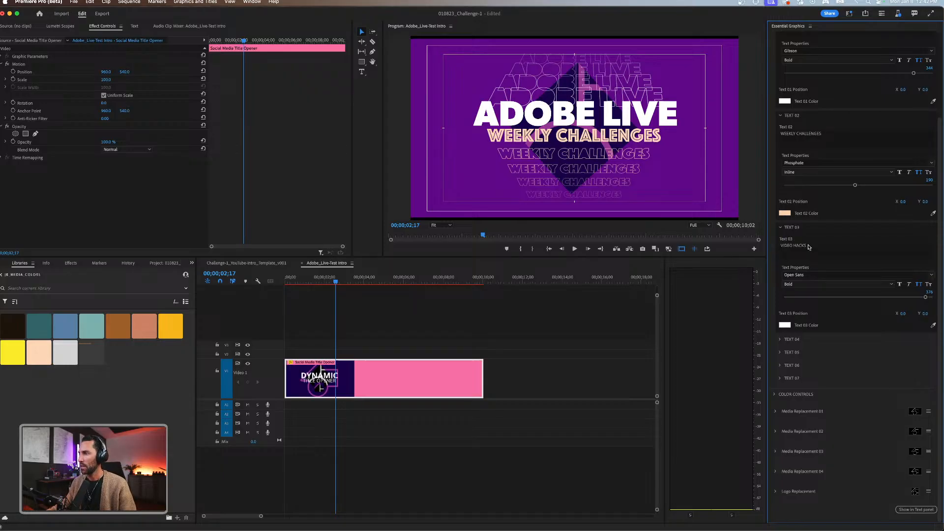
# Set the Text 03 font to Gibson and deselect the clip.
pyautogui.click(907, 275)
pyautogui.write('GIBS')
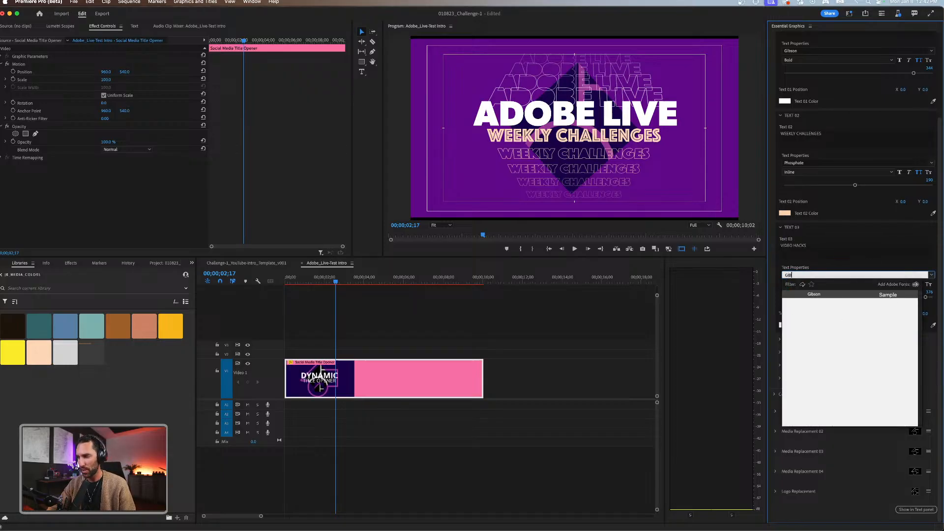
pyautogui.click(846, 296)
pyautogui.click(472, 302)
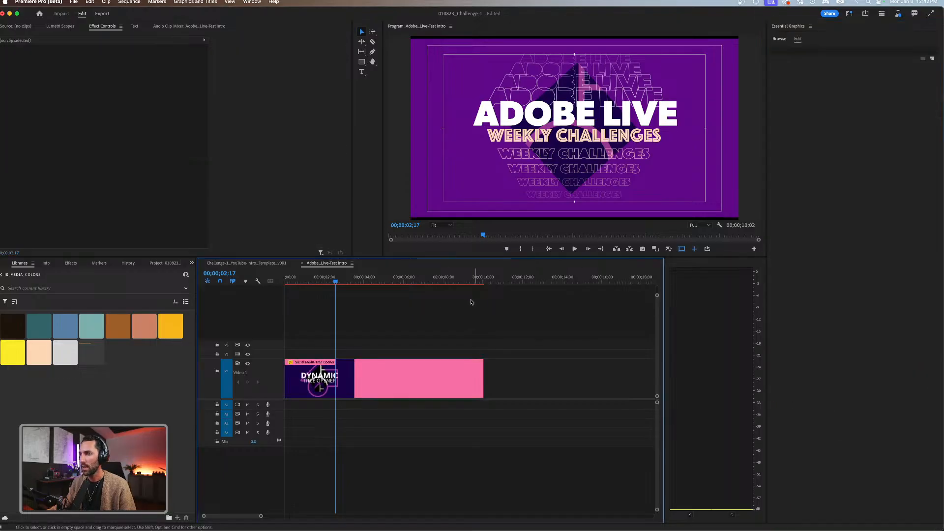
# Play the title opener through the large single-word title and park the playhead at 00;00;04;12.
pyautogui.click(297, 280)
pyautogui.press('space')
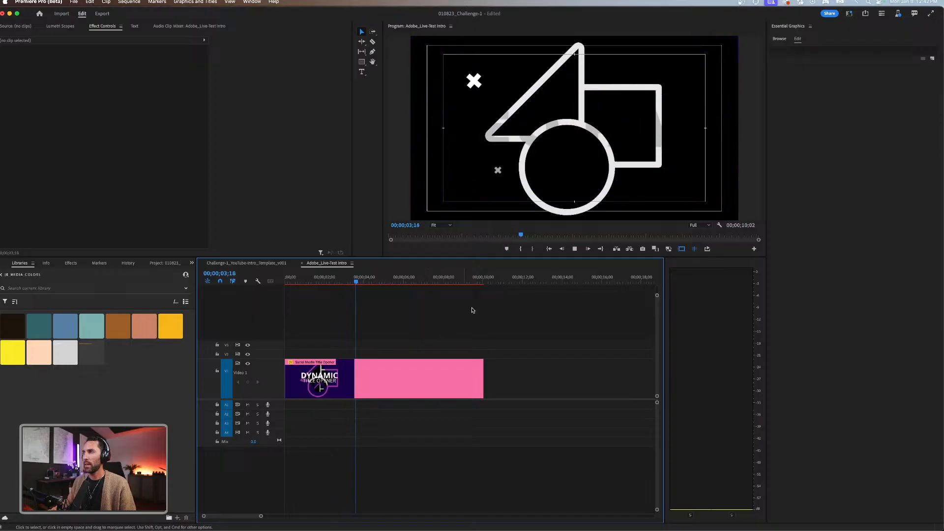
pyautogui.press('space')
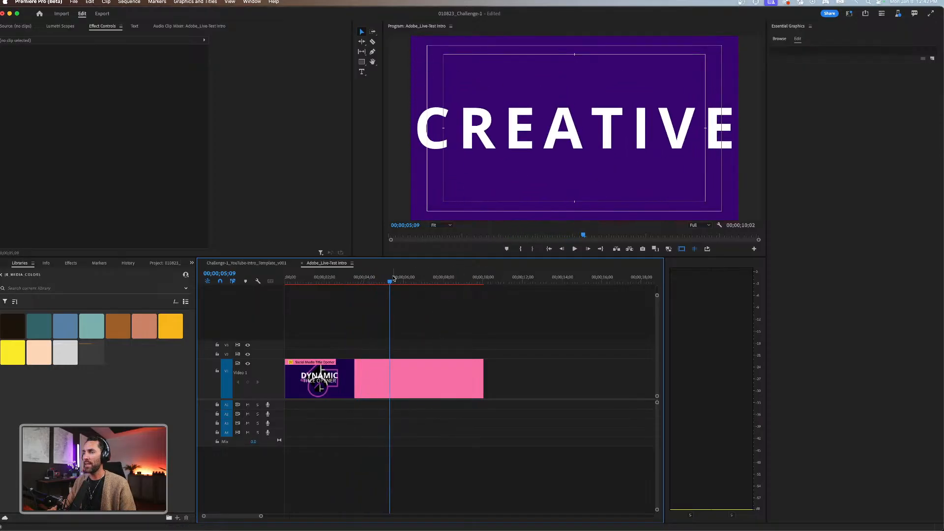
pyautogui.moveTo(364, 282)
pyautogui.mouseDown()
pyautogui.moveTo(347, 284)
pyautogui.moveTo(372, 283)
pyautogui.mouseUp()
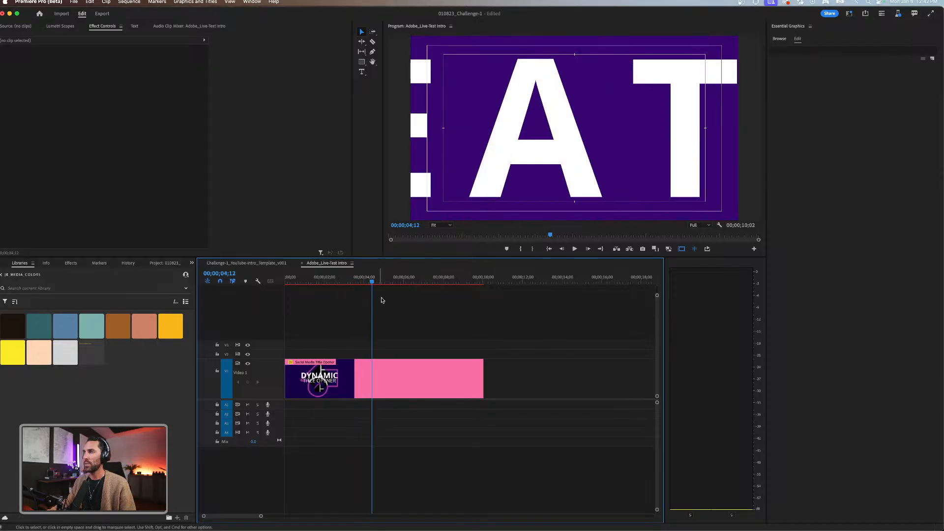
# Select the Social Media Title Opener clip and change its Text 04 to PREMIERE PRO.
pyautogui.click(408, 373)
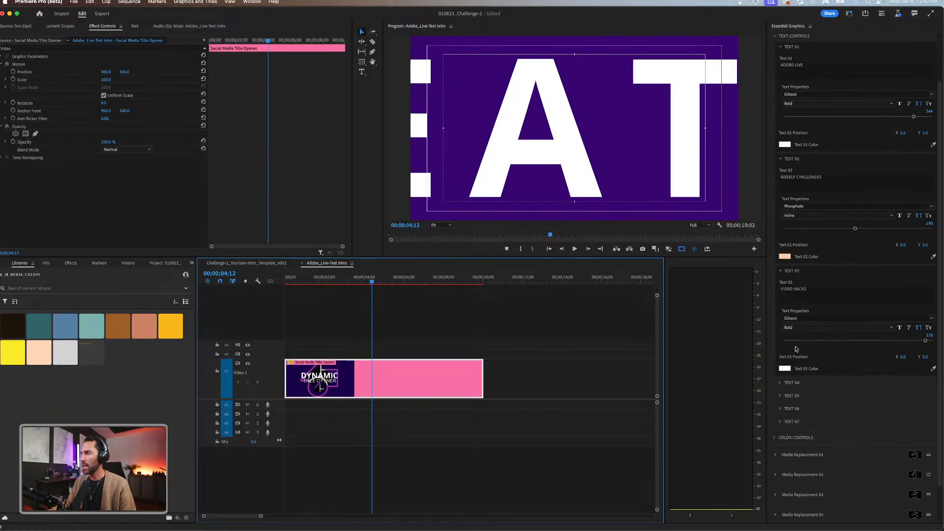
pyautogui.click(780, 383)
pyautogui.scroll(-1, 780, 386)
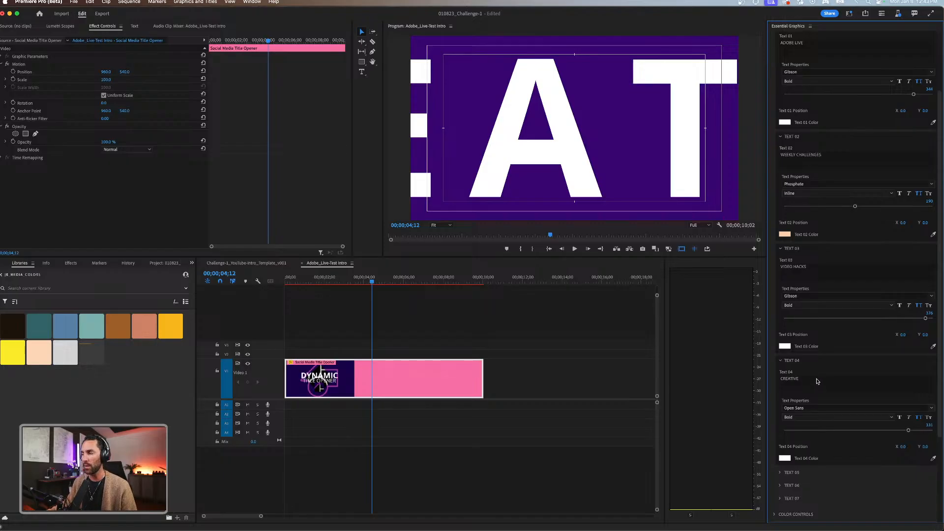
pyautogui.scroll(-2, 817, 381)
pyautogui.doubleClick(818, 341)
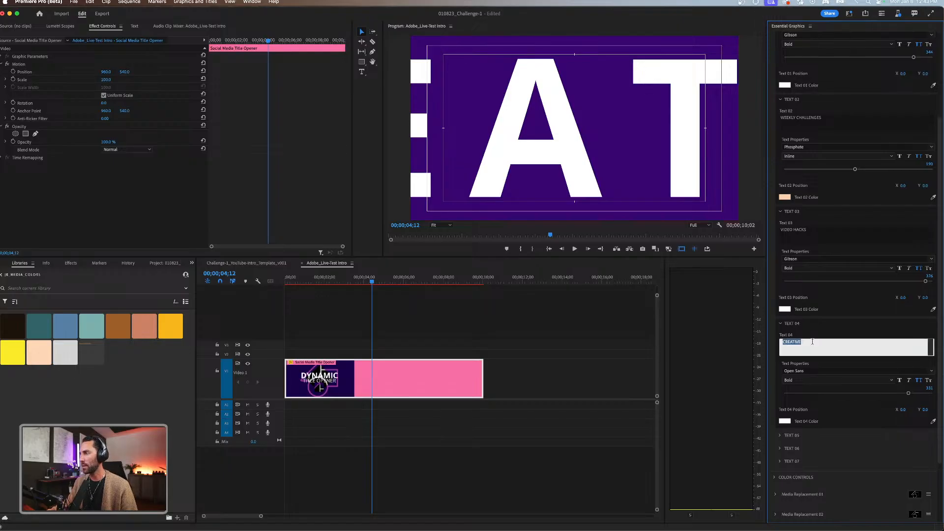
pyautogui.write('PREMIERE P')
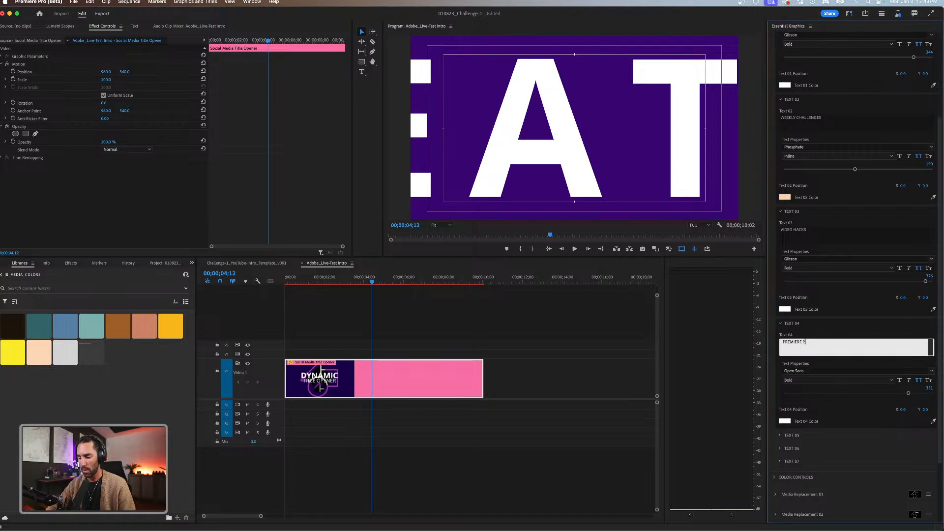
pyautogui.write('RO')
pyautogui.press('Return')
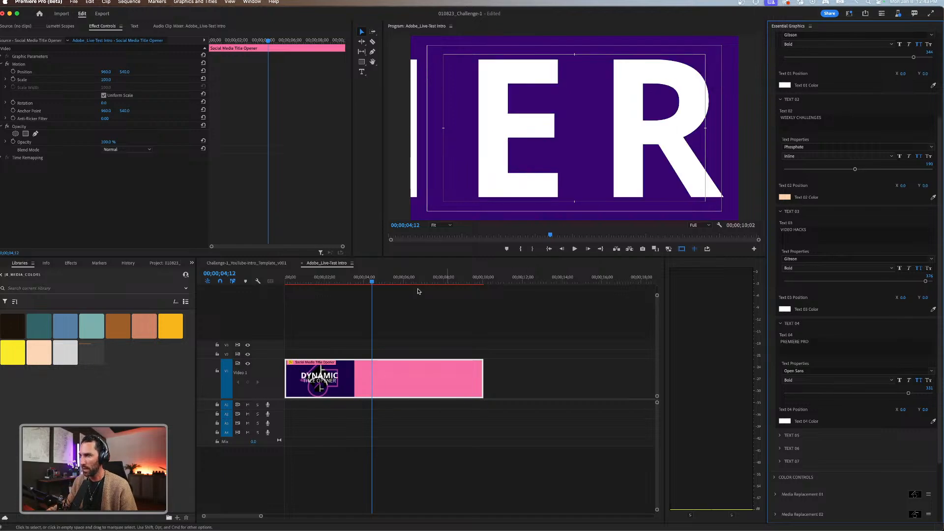
# Move the playhead to 00;00;05;20 and reduce the Text 04 size to about 169 so the title fits the frame.
pyautogui.click(366, 280)
pyautogui.moveTo(365, 280); pyautogui.dragTo(396, 277)
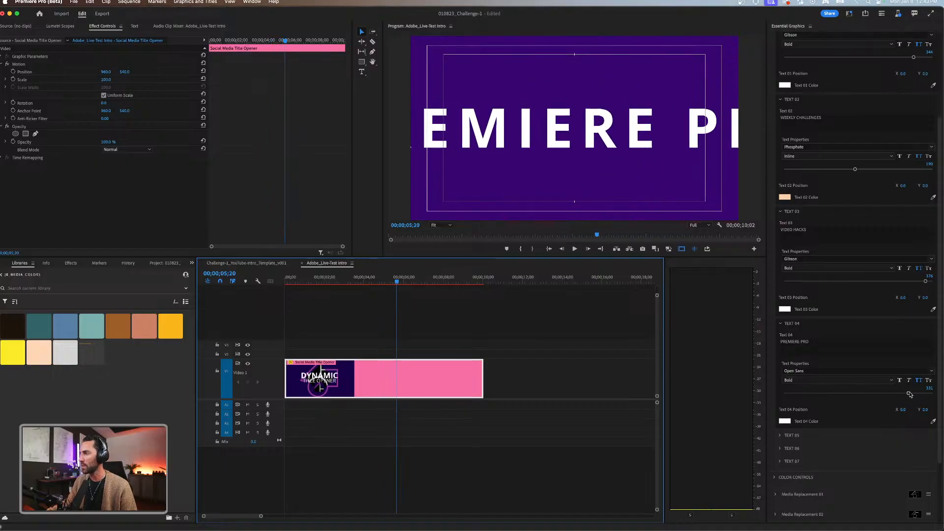
pyautogui.moveTo(909, 394); pyautogui.dragTo(846, 394)
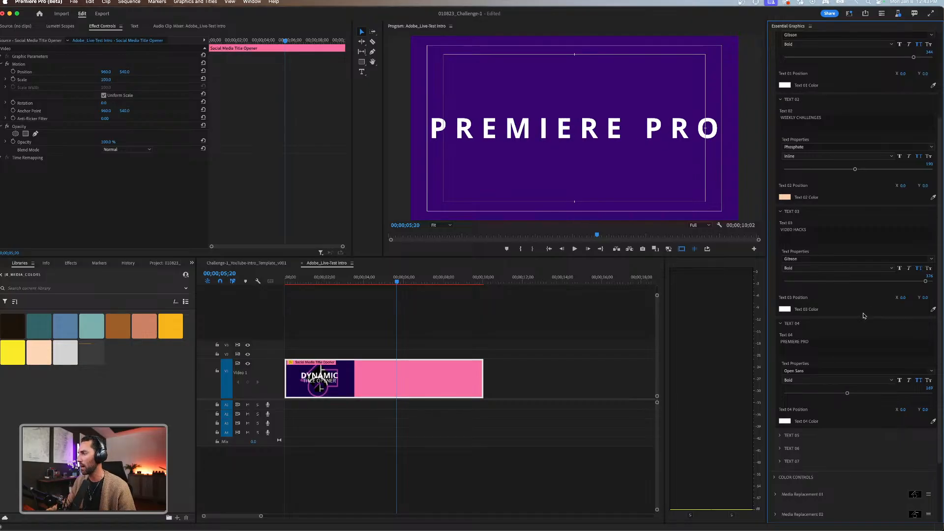
# Set the Text 04 font to Gibson and deselect the clip.
pyautogui.click(931, 371)
pyautogui.write('gibos')
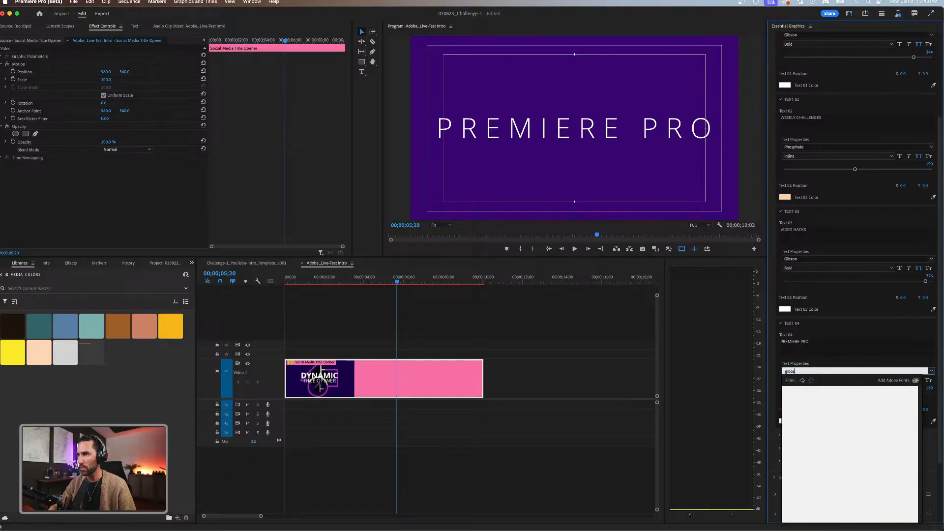
pyautogui.press('BackSpace')
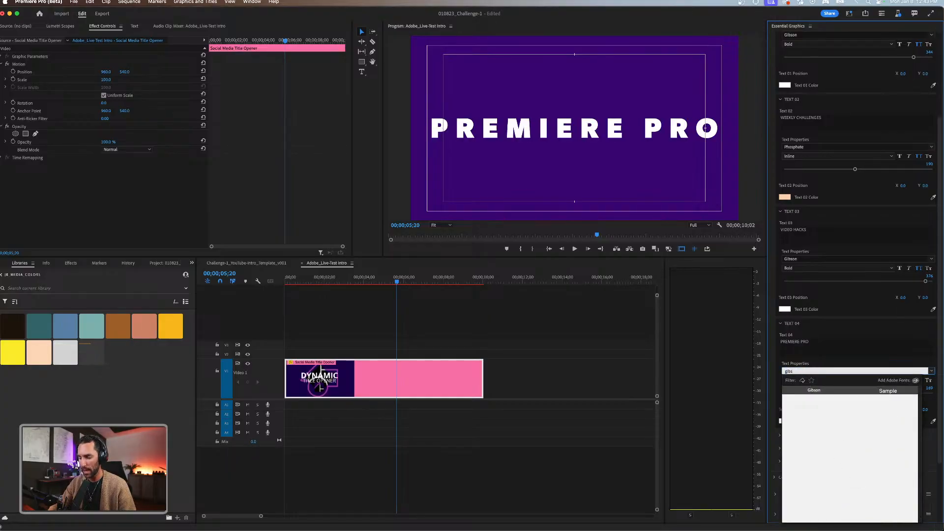
pyautogui.press('Return')
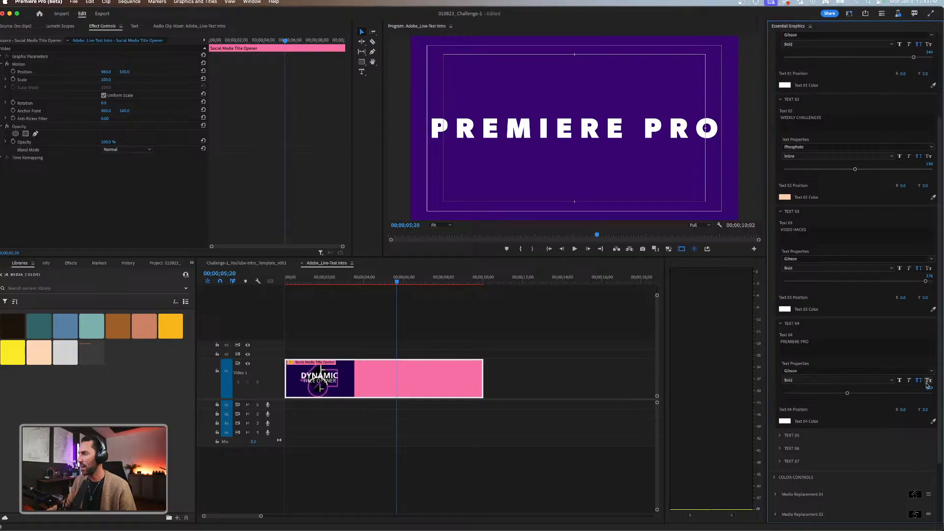
pyautogui.click(432, 325)
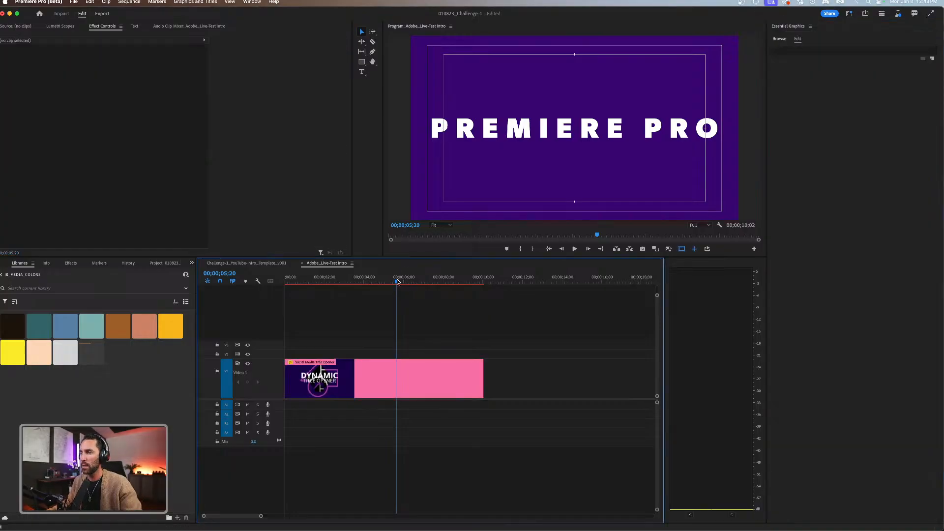
# Move the playhead to 00;00;08;04 and change the title opener's Text 05 to AFTER EFFECTS.
pyautogui.moveTo(398, 282); pyautogui.dragTo(445, 282)
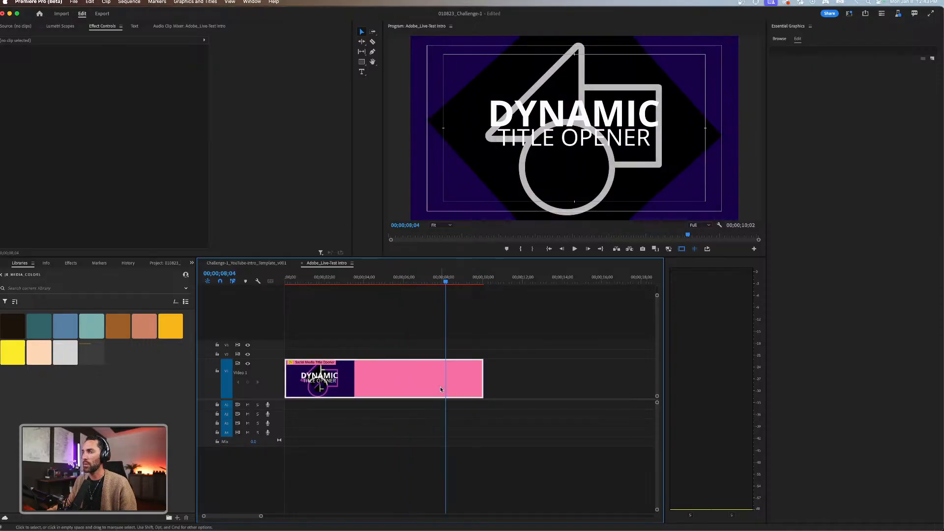
pyautogui.click(441, 390)
pyautogui.scroll(-5, 828, 403)
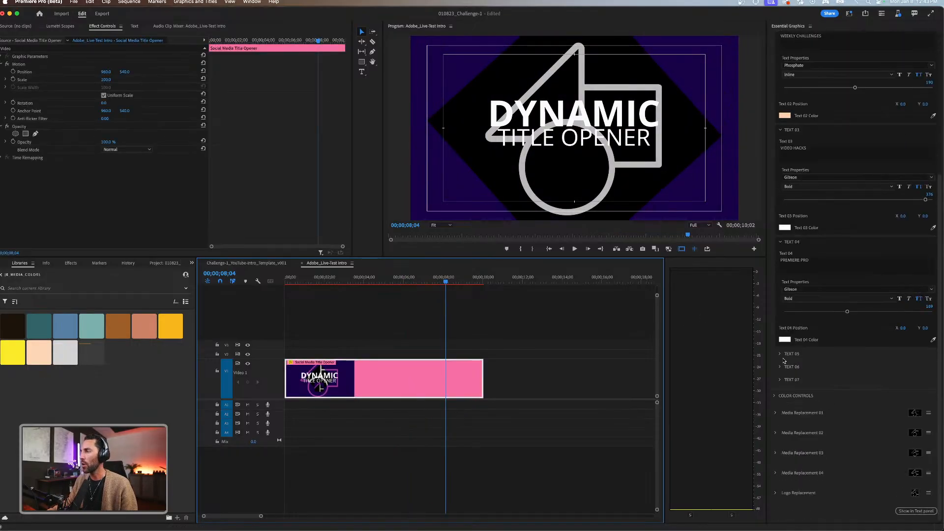
pyautogui.click(779, 355)
pyautogui.click(804, 375)
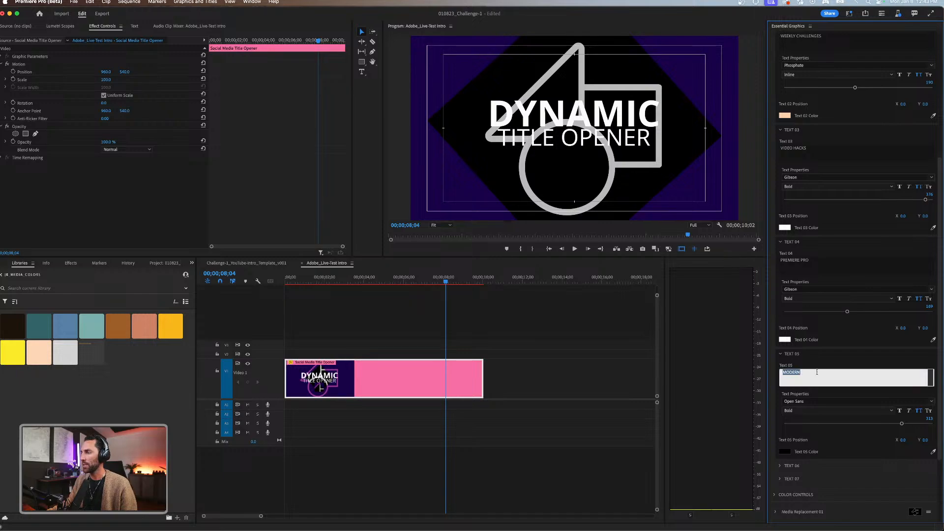
pyautogui.press('BackSpace')
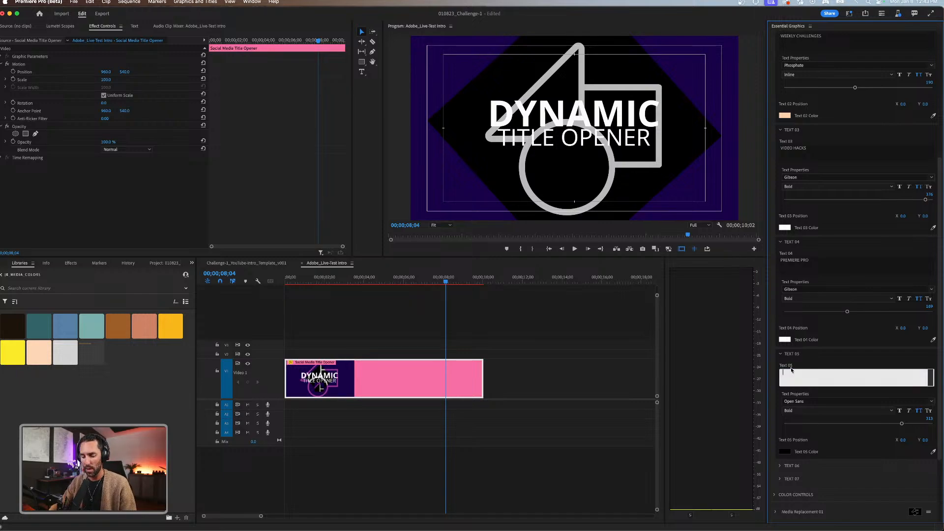
pyautogui.press('capslock')
pyautogui.write('AFTER EFFECTS')
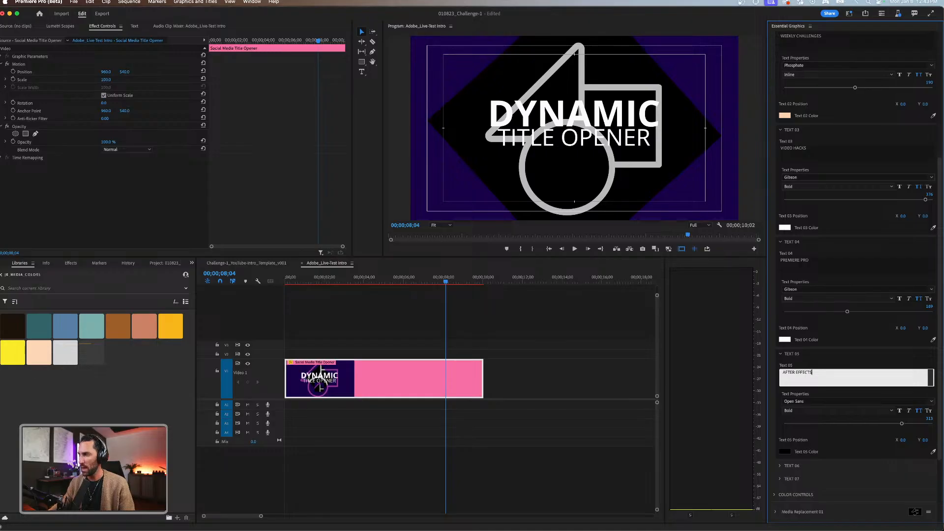
pyautogui.press('Return')
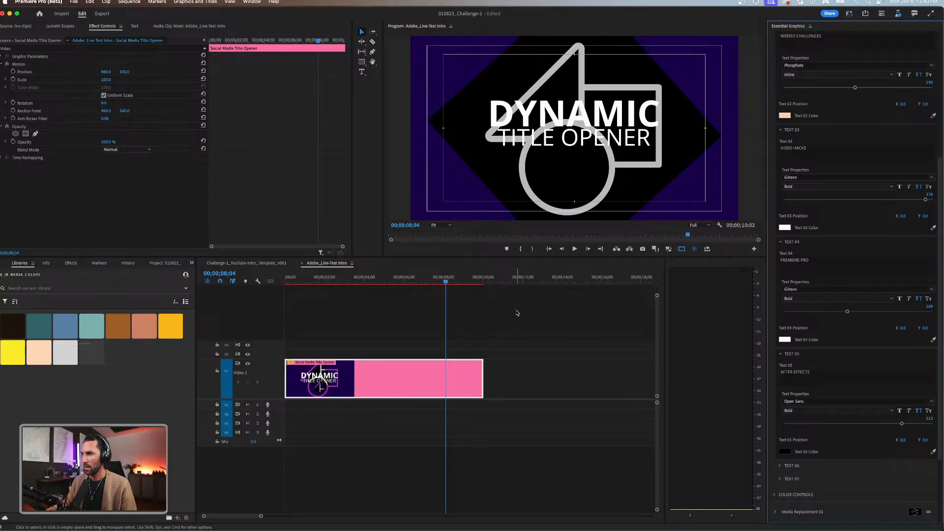
# Park the playhead at 00;00;08;05 and set the Text 05 font to Gibson.
pyautogui.click(427, 282)
pyautogui.moveTo(429, 283)
pyautogui.mouseDown()
pyautogui.moveTo(363, 281)
pyautogui.moveTo(446, 278)
pyautogui.mouseUp()
pyautogui.scroll(-5, 856, 373)
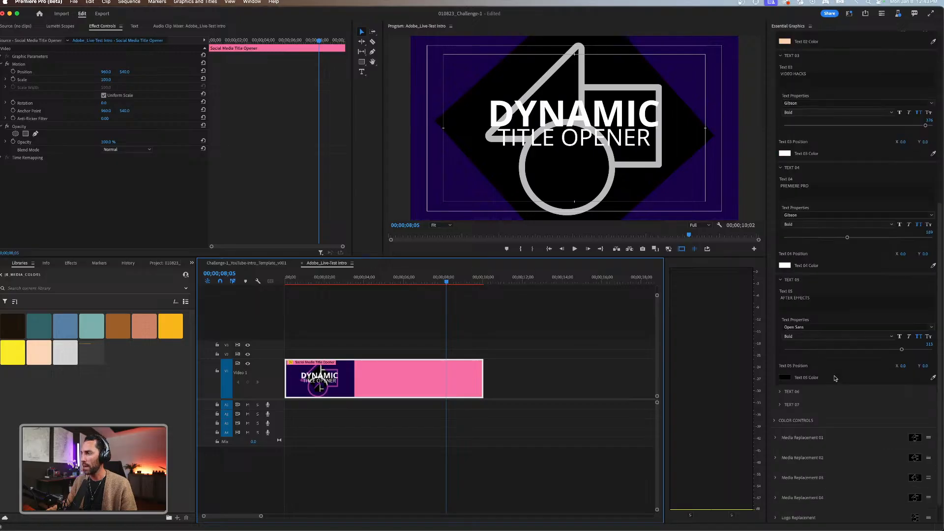
pyautogui.click(804, 302)
pyautogui.write('Gibson')
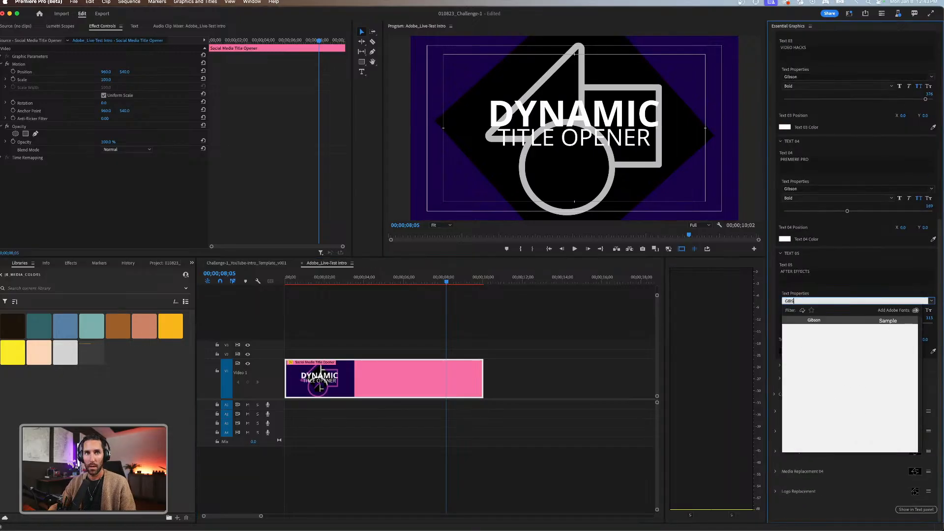
pyautogui.press('Return')
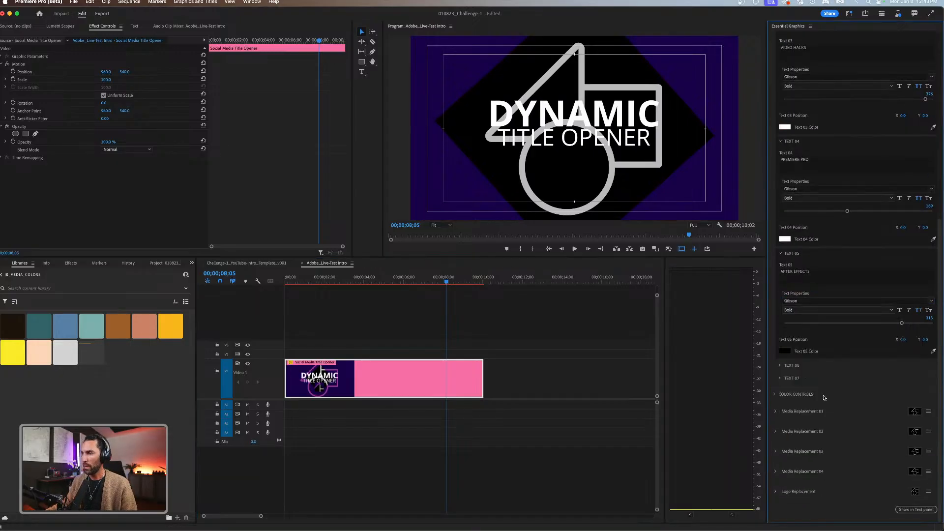
# Change the title opener's Text 06 to SHARE.
pyautogui.click(779, 367)
pyautogui.scroll(-2, 779, 364)
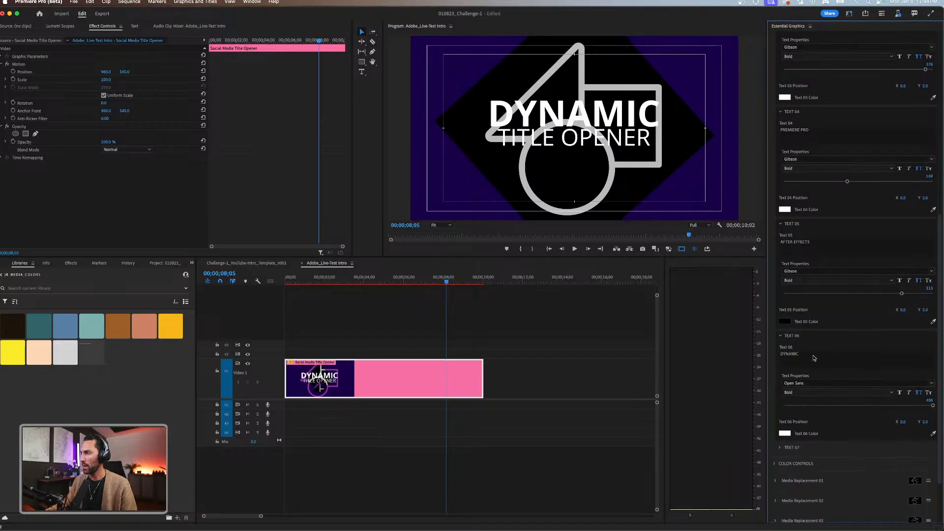
pyautogui.click(782, 355)
pyautogui.press('capslock')
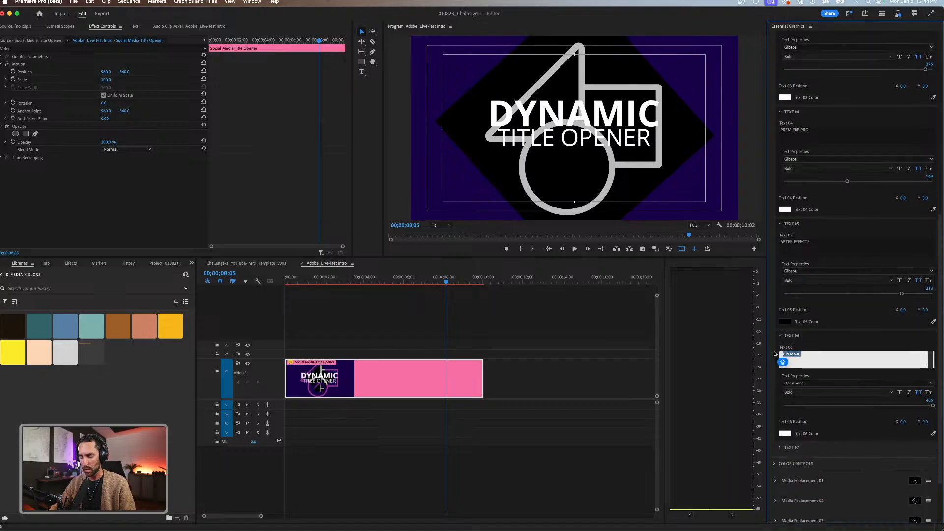
pyautogui.write('SHARE')
pyautogui.click(774, 376)
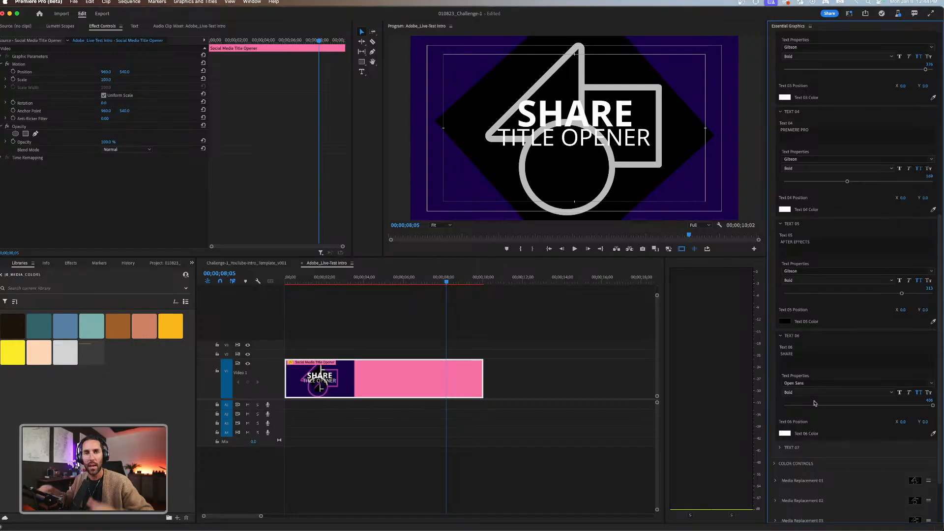
# Set the Text 06 font to Gibson and reduce its size to about 322.
pyautogui.scroll(-1, 816, 383)
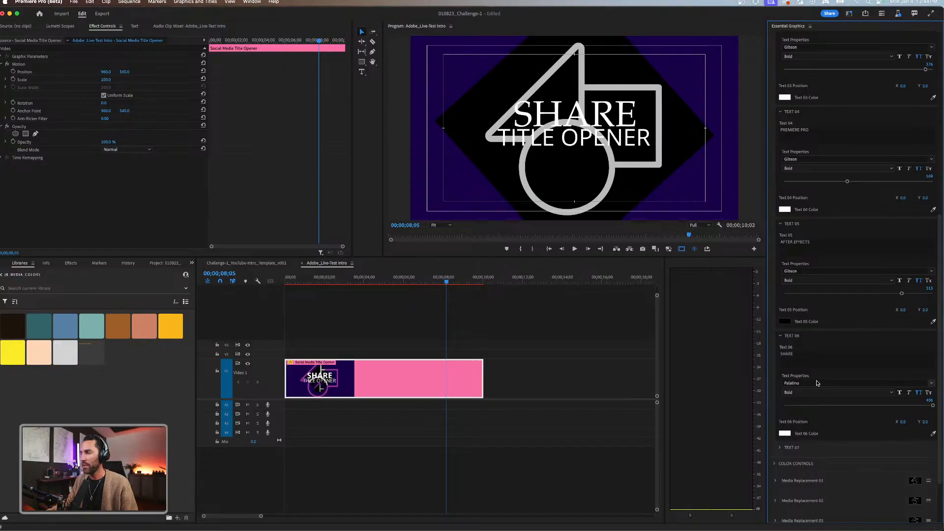
pyautogui.click(806, 381)
pyautogui.write('gibson')
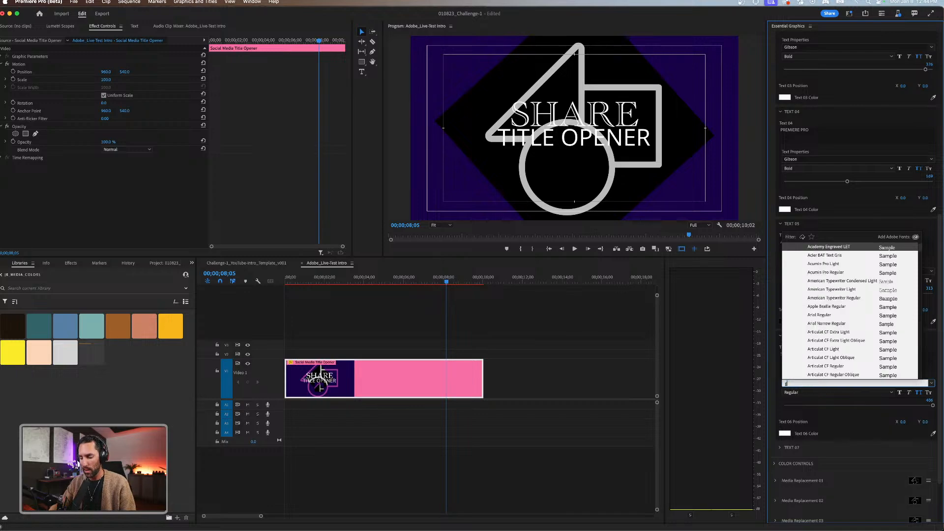
pyautogui.press('Return')
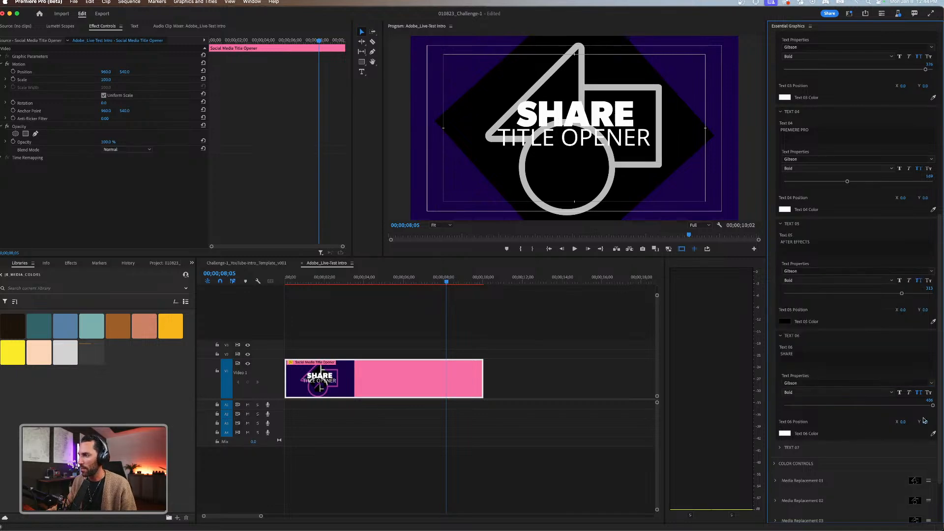
pyautogui.moveTo(932, 406); pyautogui.dragTo(905, 405)
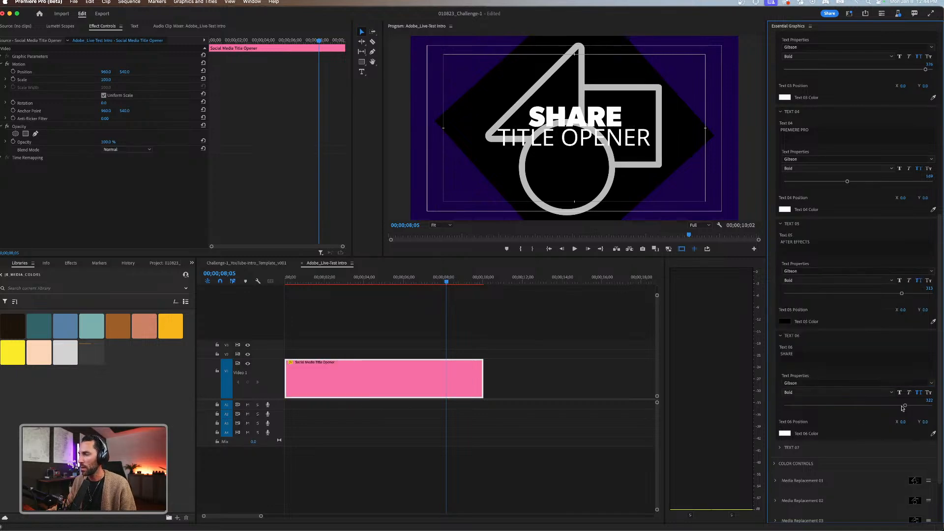
# Change the title opener's Text 07 to YOUR WORK.
pyautogui.click(780, 449)
pyautogui.scroll(-1, 787, 447)
pyautogui.click(817, 433)
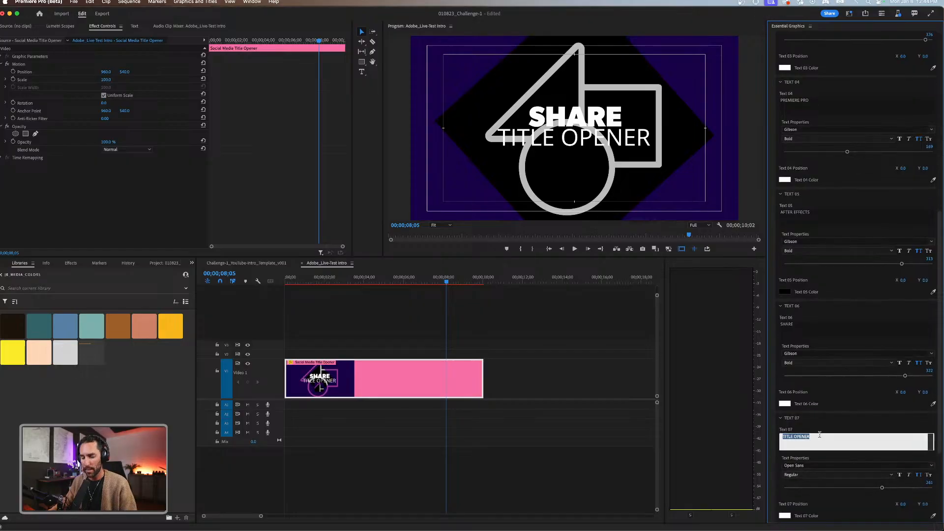
pyautogui.write('YOUR WORK')
pyautogui.press('Return')
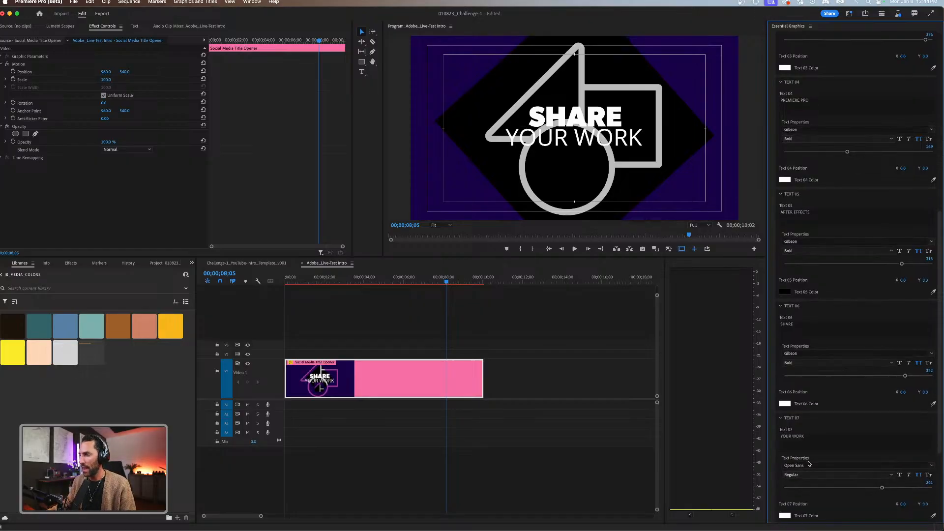
# Style Text 07 with the Phosphate Inline font, a size of about 186 and the peach color sampled from the library swatches.
pyautogui.click(809, 464)
pyautogui.write('phos')
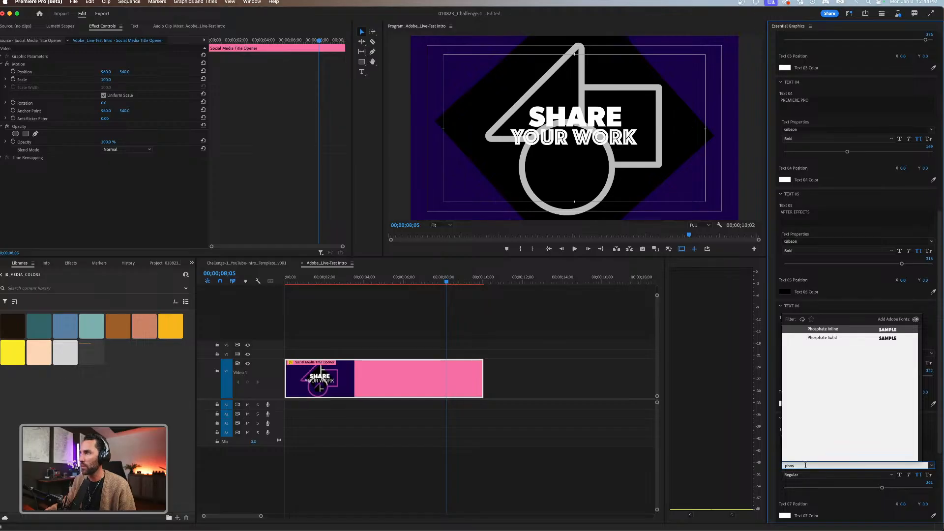
pyautogui.click(830, 333)
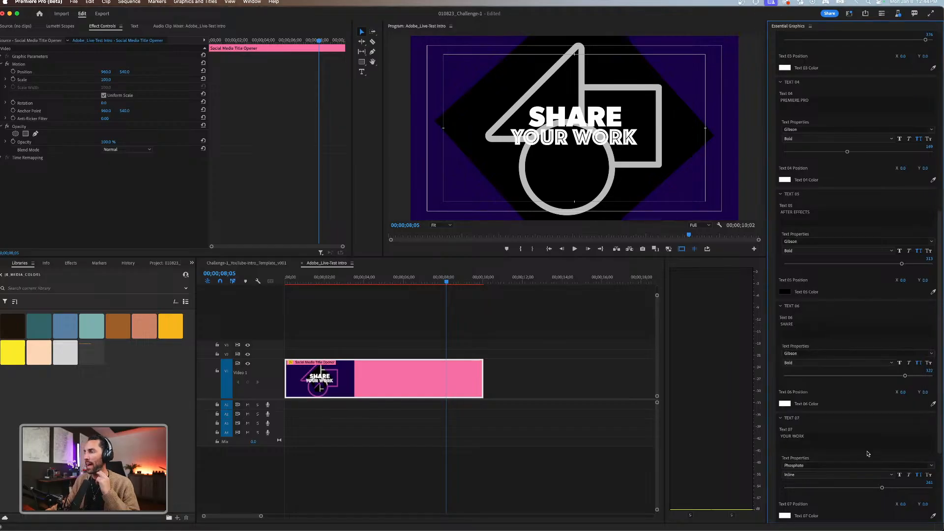
pyautogui.moveTo(881, 489); pyautogui.dragTo(852, 486)
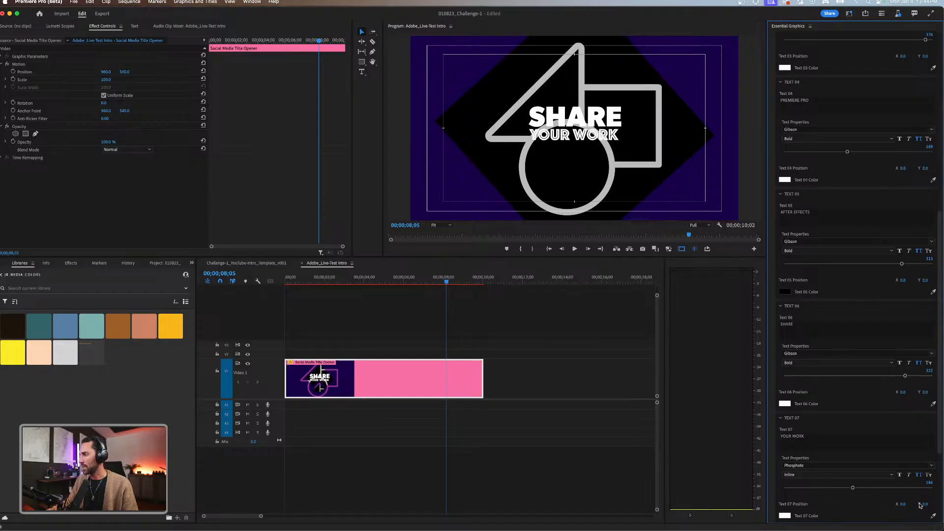
pyautogui.click(933, 516)
pyautogui.click(33, 354)
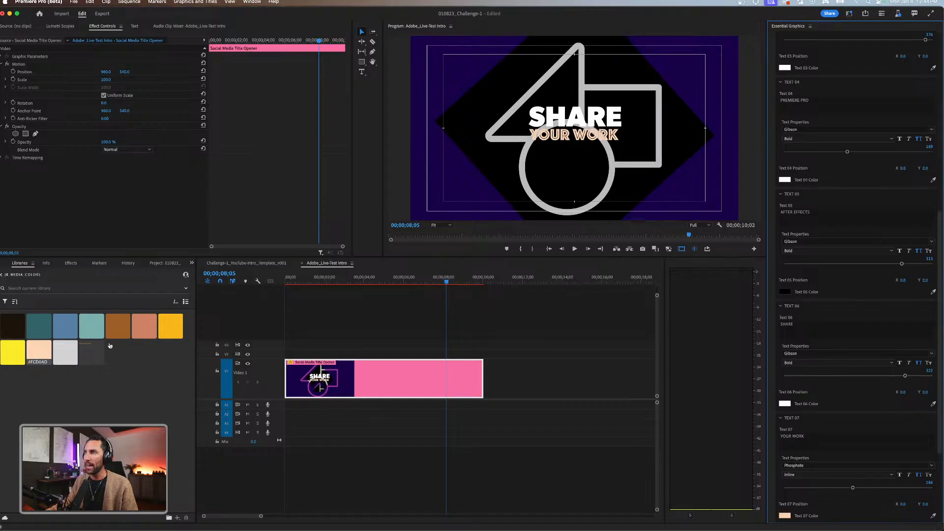
# Deselect the clip, return the playhead to 00;00;00;10 and save the project.
pyautogui.click(497, 347)
pyautogui.moveTo(424, 280); pyautogui.dragTo(291, 280)
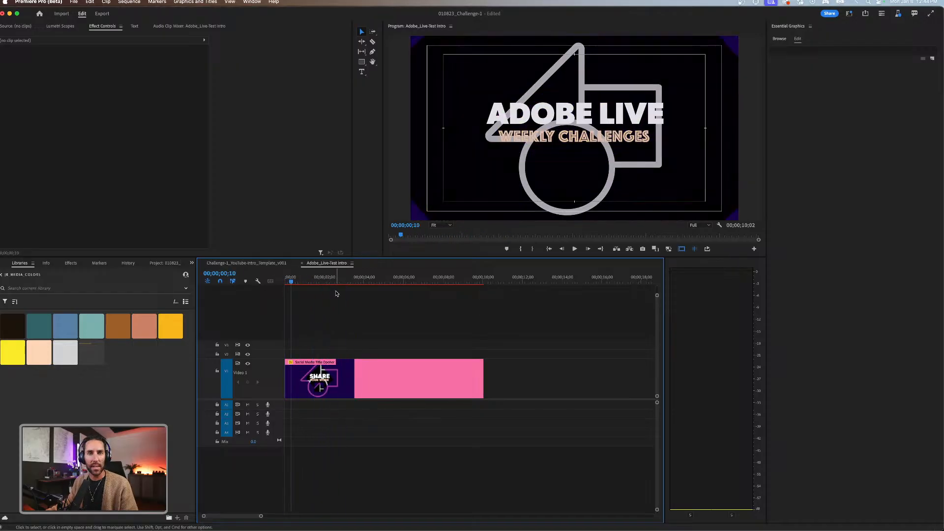
pyautogui.press('super+s')
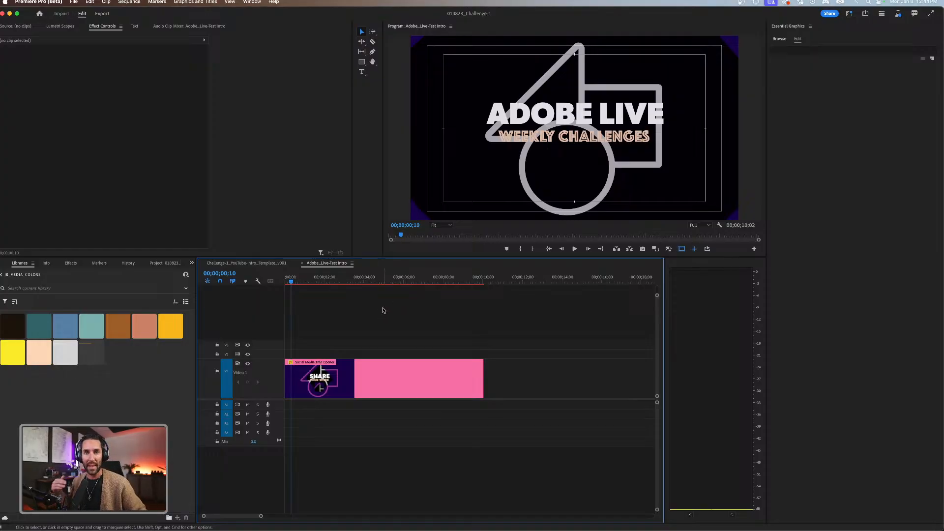
# Set the title opener's Theme Color 01 to the dark teal sampled from the library swatches.
pyautogui.click(389, 390)
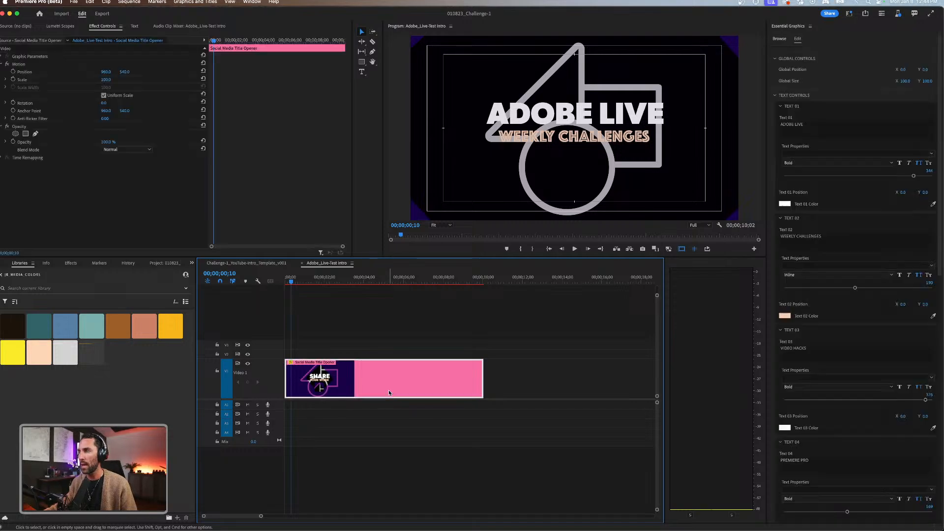
pyautogui.scroll(-3, 875, 360)
pyautogui.scroll(-5, 874, 359)
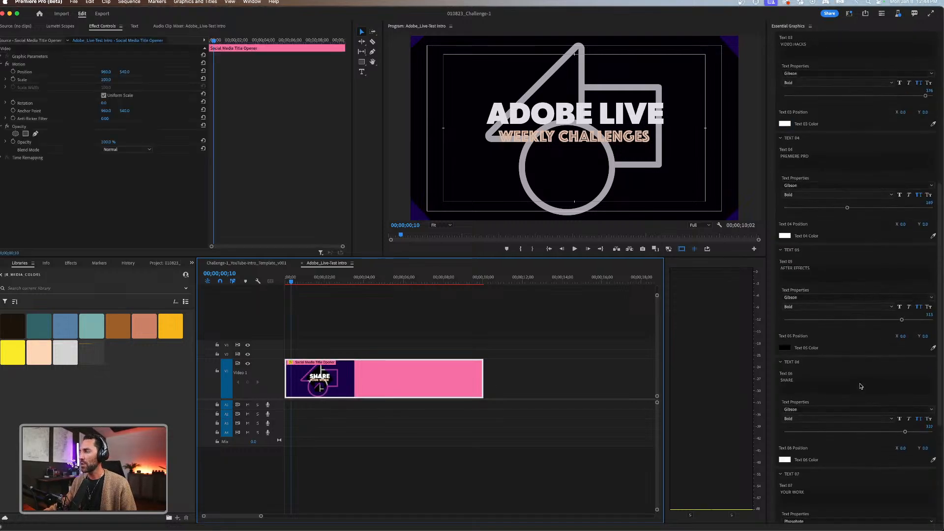
pyautogui.click(773, 395)
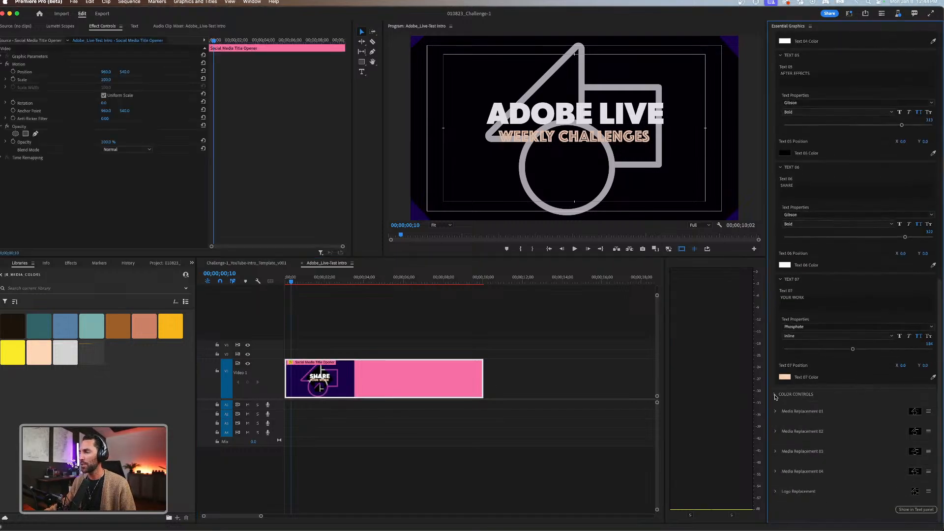
pyautogui.scroll(-3, 799, 396)
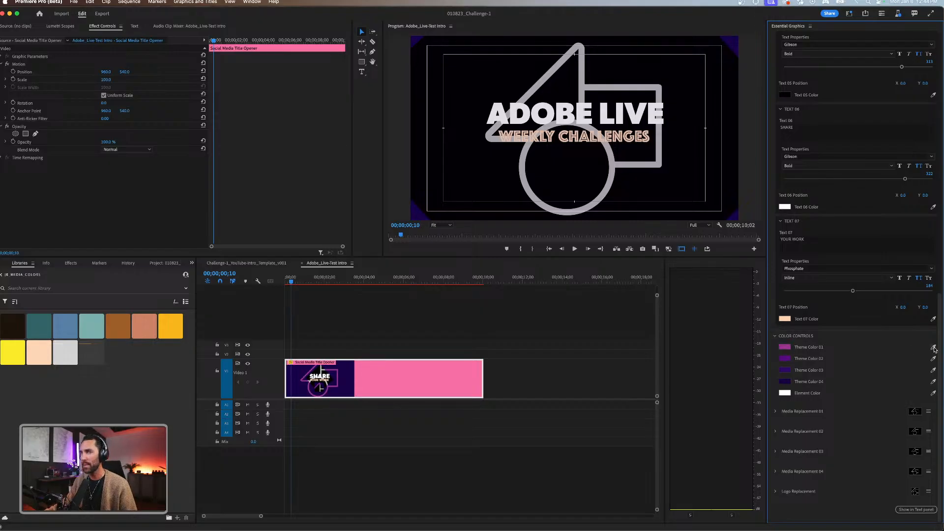
pyautogui.click(934, 348)
pyautogui.click(40, 326)
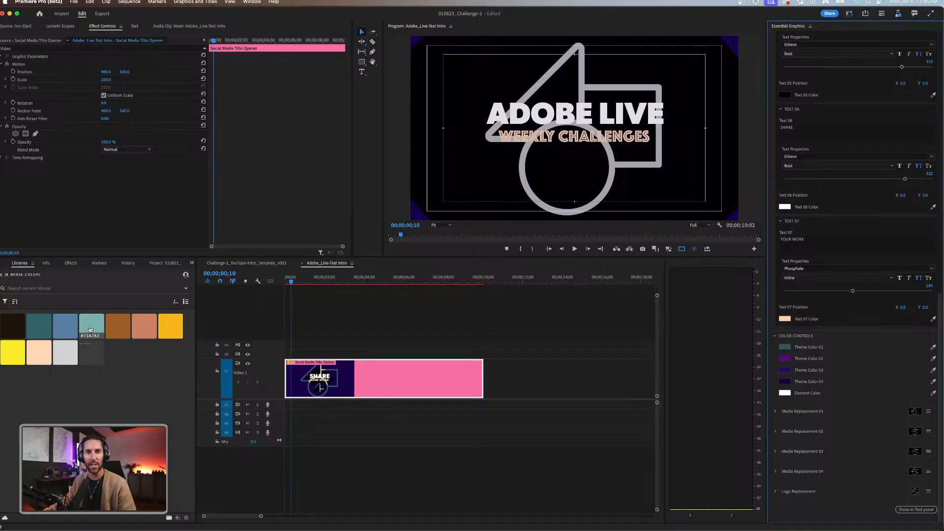
# Sample the blue library swatch for Theme Color 02 and the light teal swatch for Theme Color 03.
pyautogui.moveTo(94, 328)
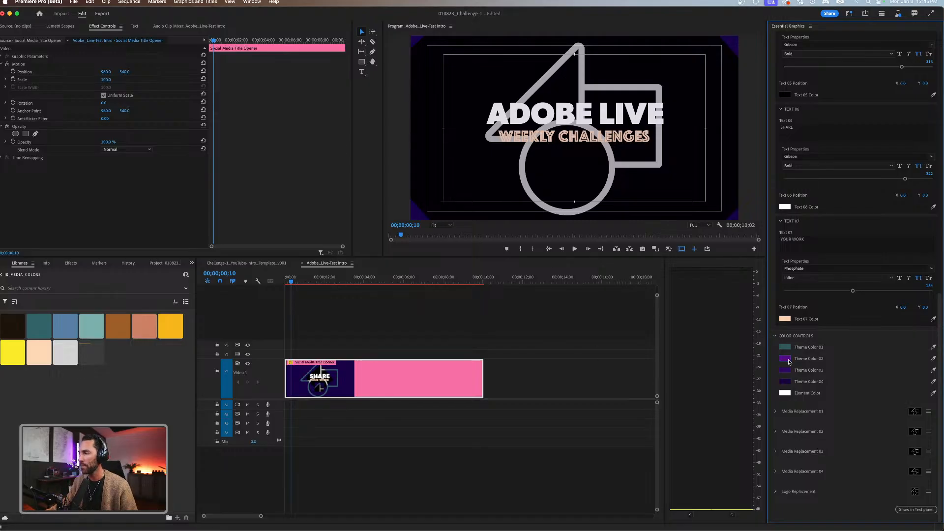
pyautogui.click(934, 359)
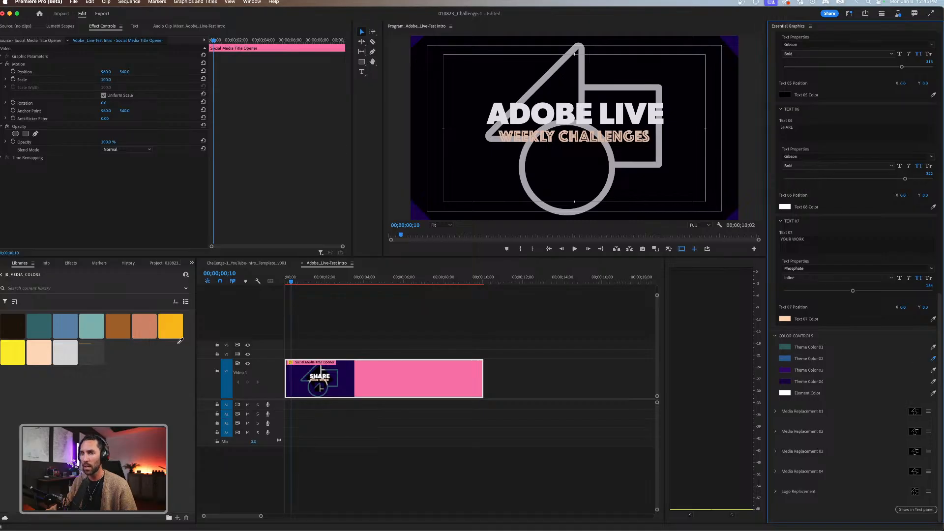
pyautogui.click(63, 329)
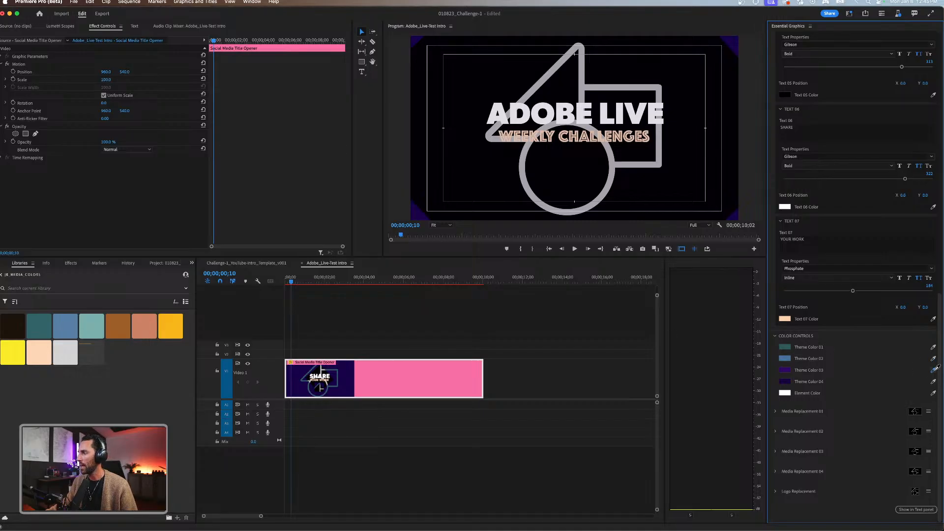
pyautogui.click(96, 323)
# Deselect the clip and preview the opener from the start of the sequence to 00;00;02;00.
pyautogui.click(348, 328)
pyautogui.moveTo(292, 281); pyautogui.dragTo(277, 286)
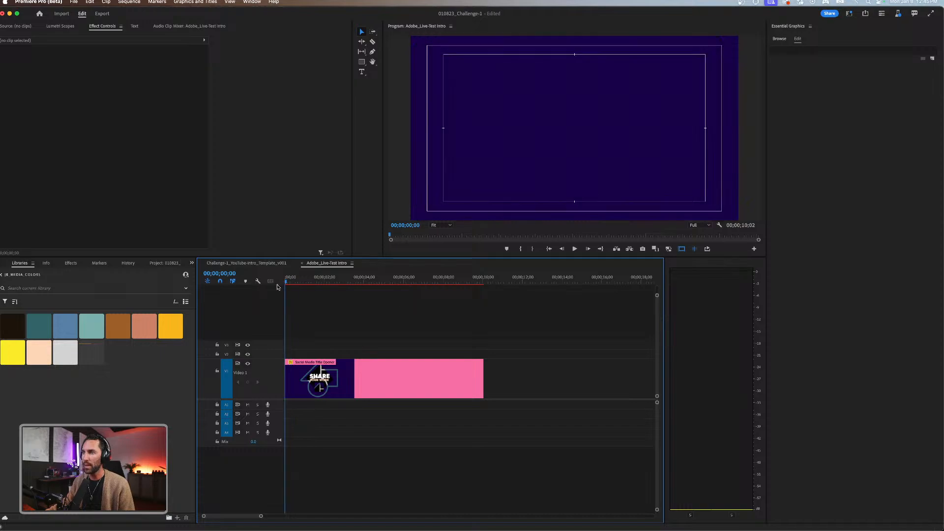
pyautogui.press('space')
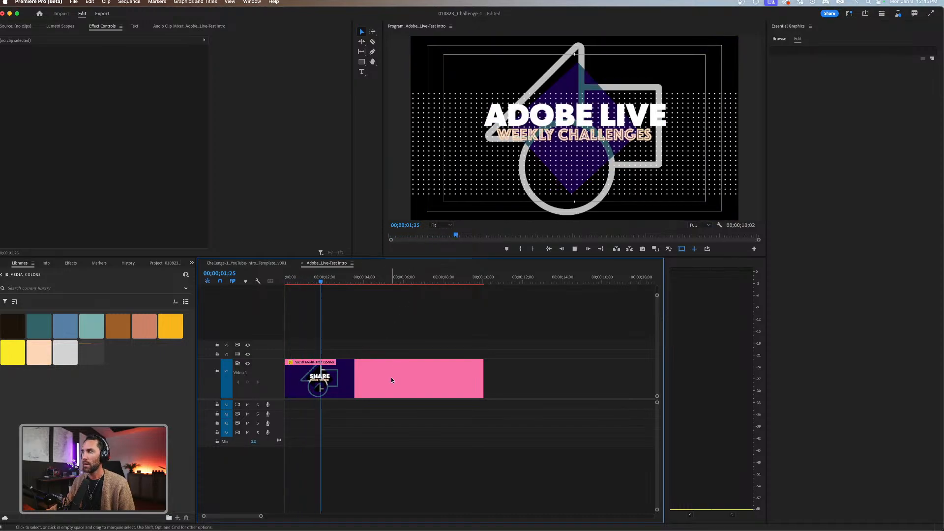
pyautogui.press('space')
# Set the title opener's Theme Color 04 to the dark teal sampled from the library swatches.
pyautogui.click(392, 379)
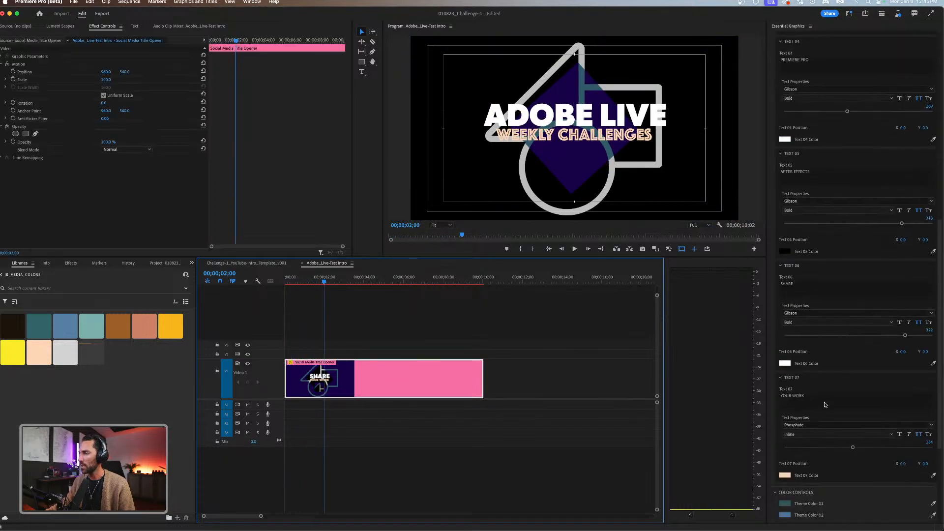
pyautogui.scroll(-6, 824, 404)
pyautogui.click(805, 383)
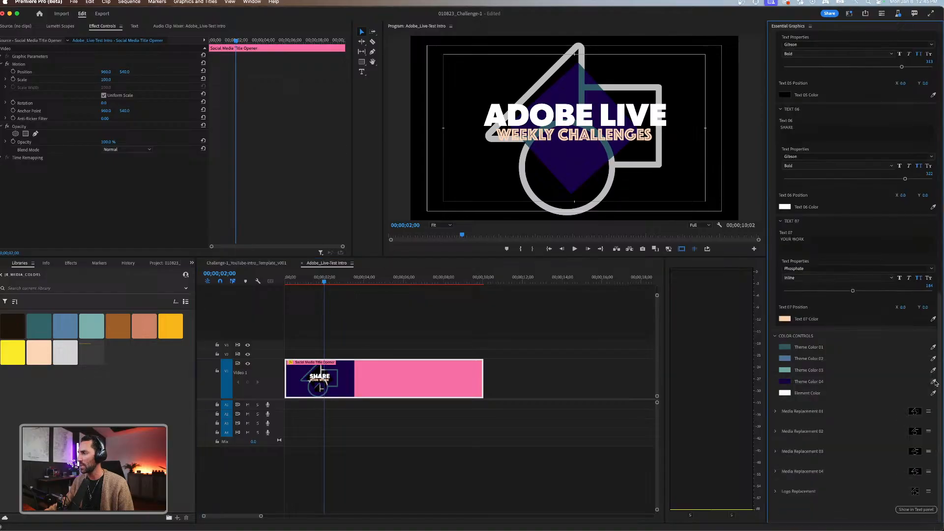
pyautogui.click(934, 383)
pyautogui.click(43, 326)
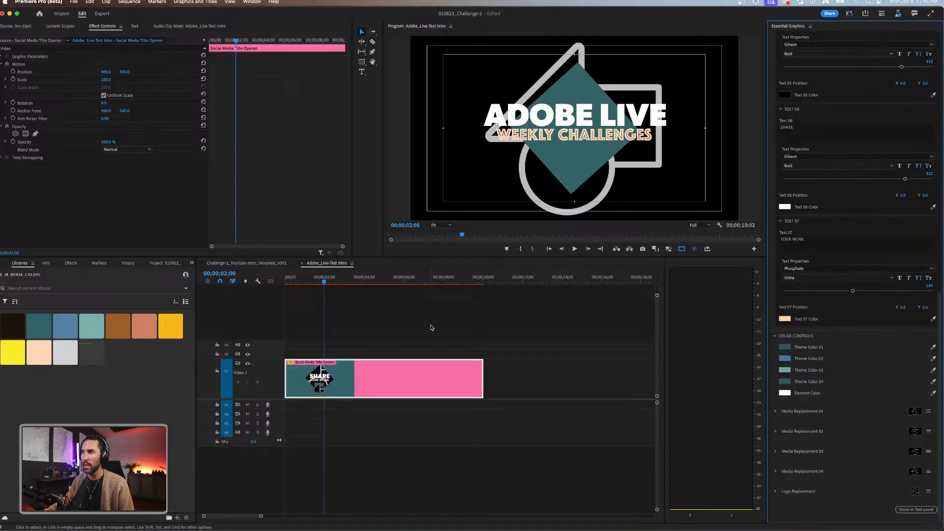
# Preview the recolored title opener from the start of the sequence to 00;00;05;15.
pyautogui.click(432, 326)
pyautogui.press('Home')
pyautogui.press('space')
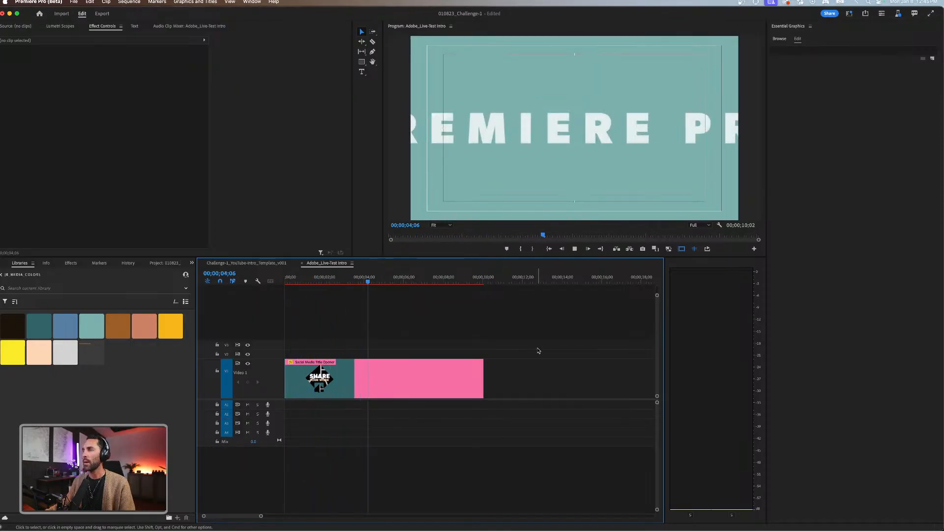
pyautogui.press('space')
# Expand the title opener's Media Replacement 01 settings and examine its placeholder media.
pyautogui.click(422, 388)
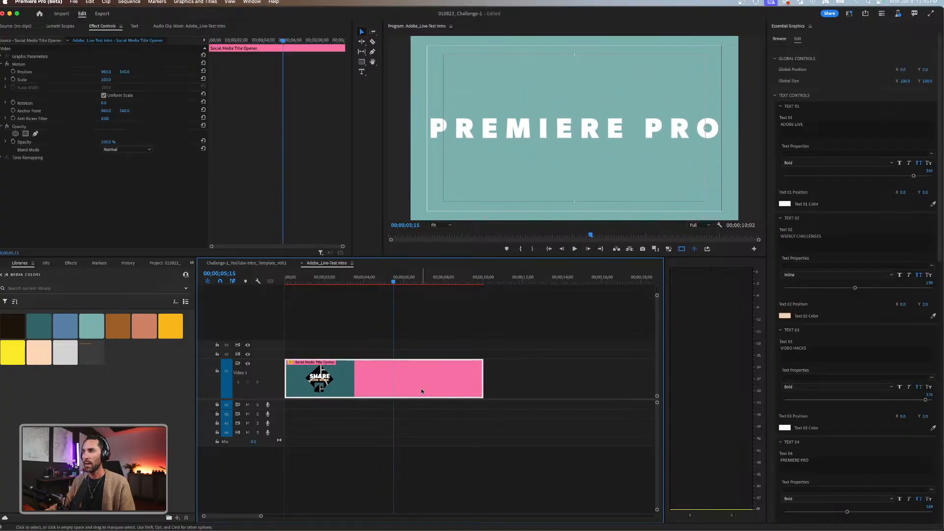
pyautogui.scroll(-10, 828, 419)
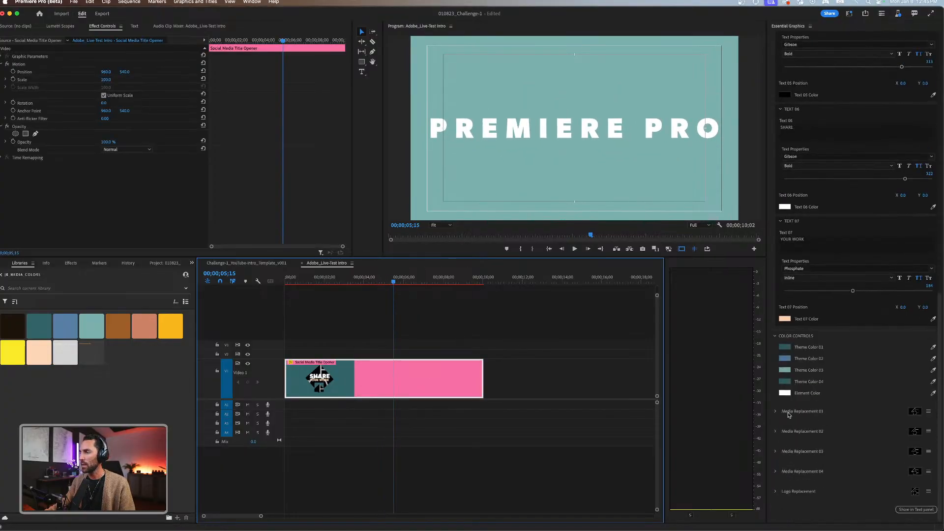
pyautogui.click(776, 412)
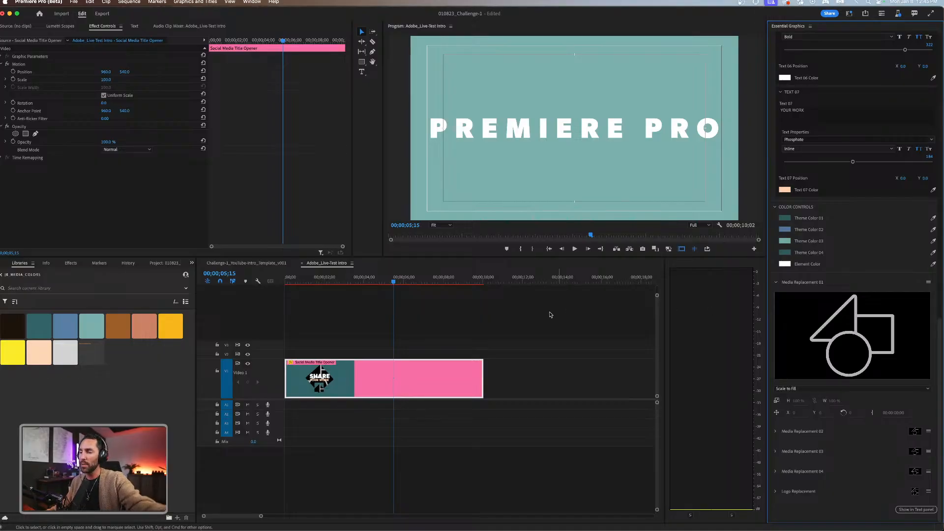
pyautogui.click(511, 324)
pyautogui.click(480, 366)
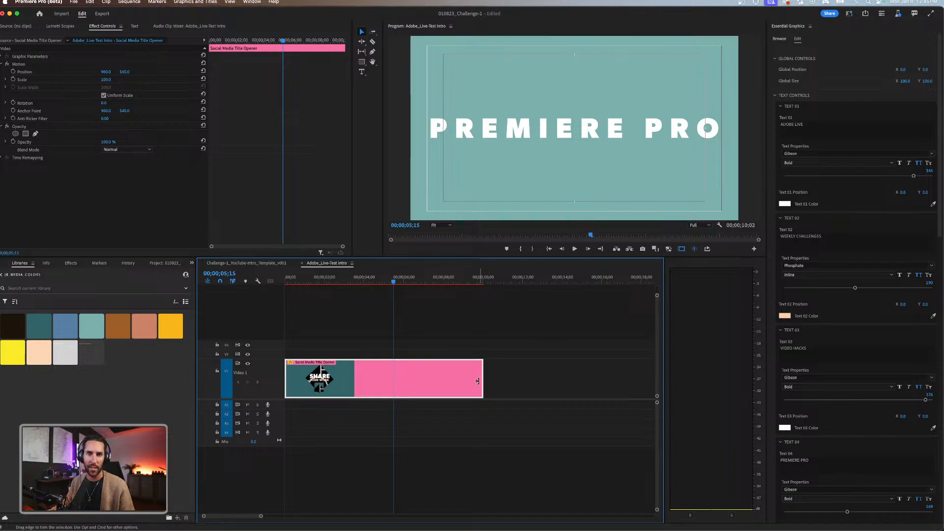
pyautogui.scroll(-5, 864, 442)
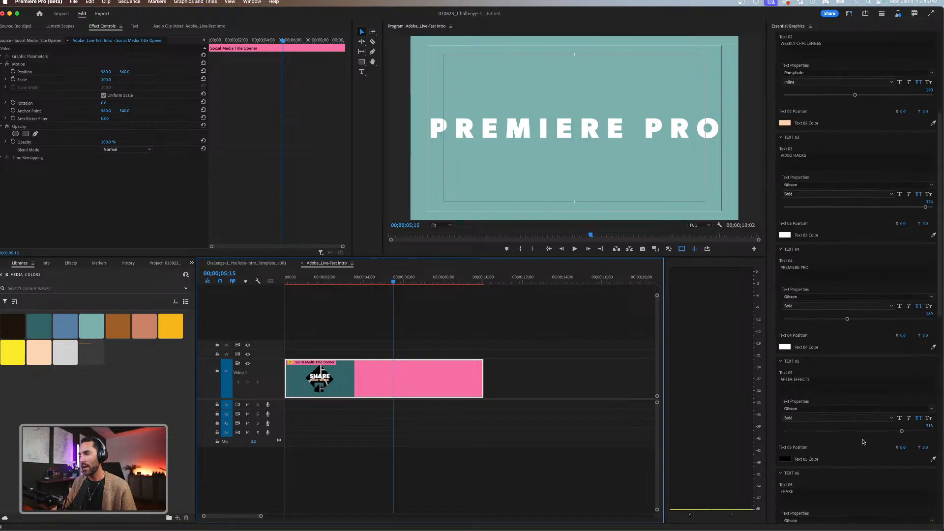
pyautogui.scroll(-10, 853, 439)
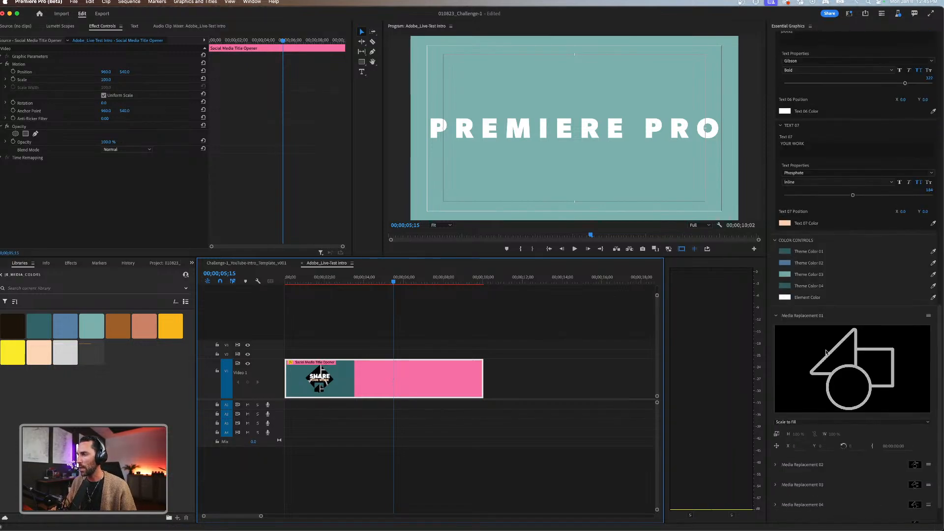
pyautogui.scroll(-2, 852, 339)
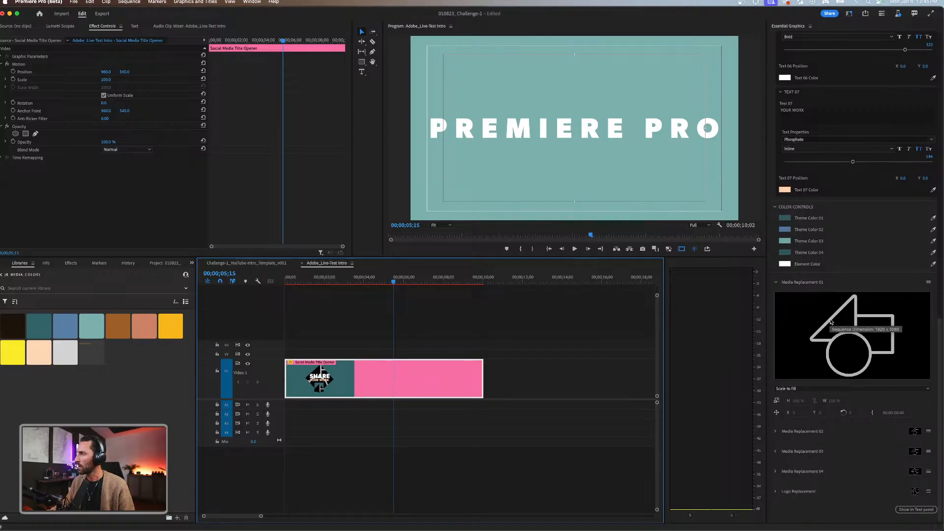
pyautogui.scroll(2, 829, 312)
pyautogui.scroll(-2, 834, 334)
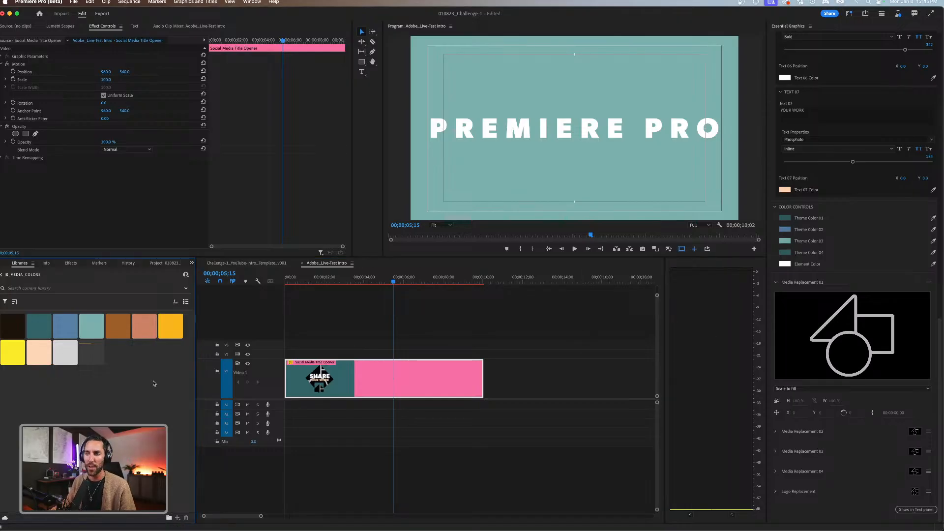
# Switch to Chrome to check the YouTube Studio and Behance live stream pages, and return to Premiere Pro (Beta).
pyautogui.click(435, 386)
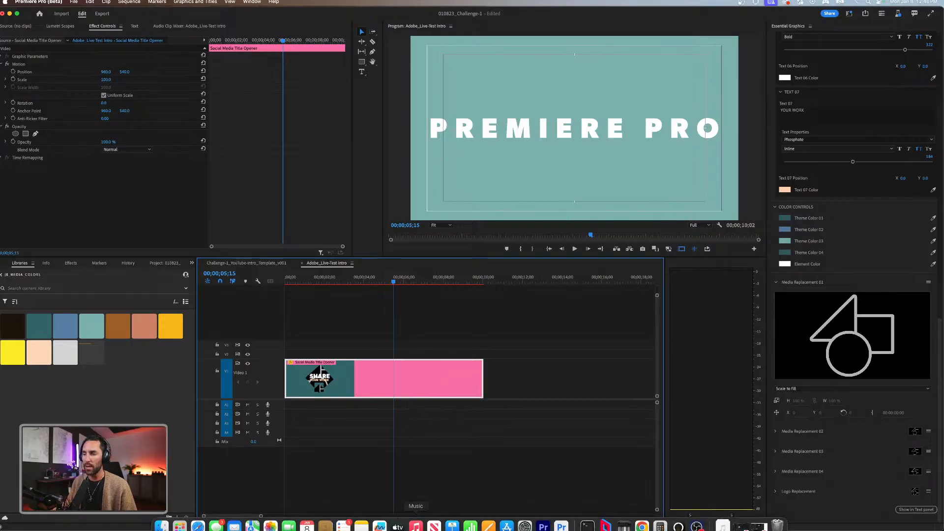
pyautogui.click(643, 520)
pyautogui.click(423, 13)
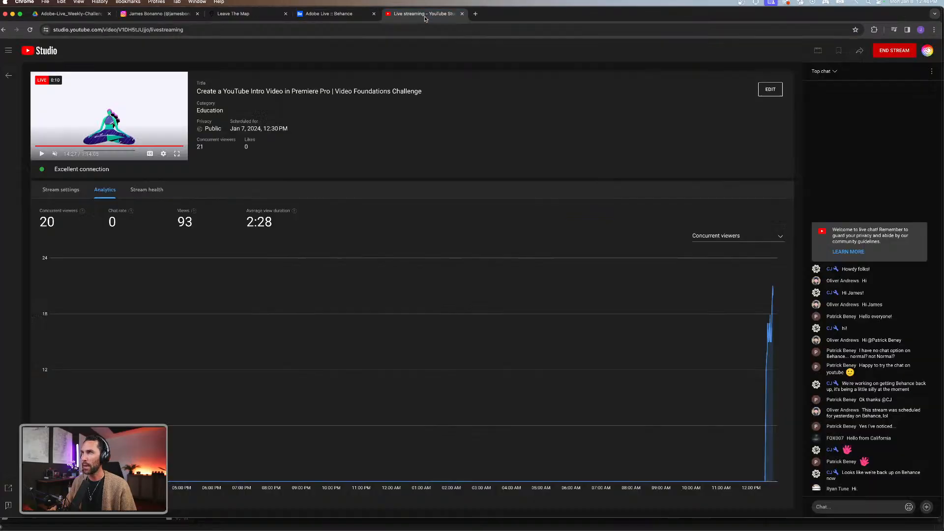
pyautogui.click(338, 14)
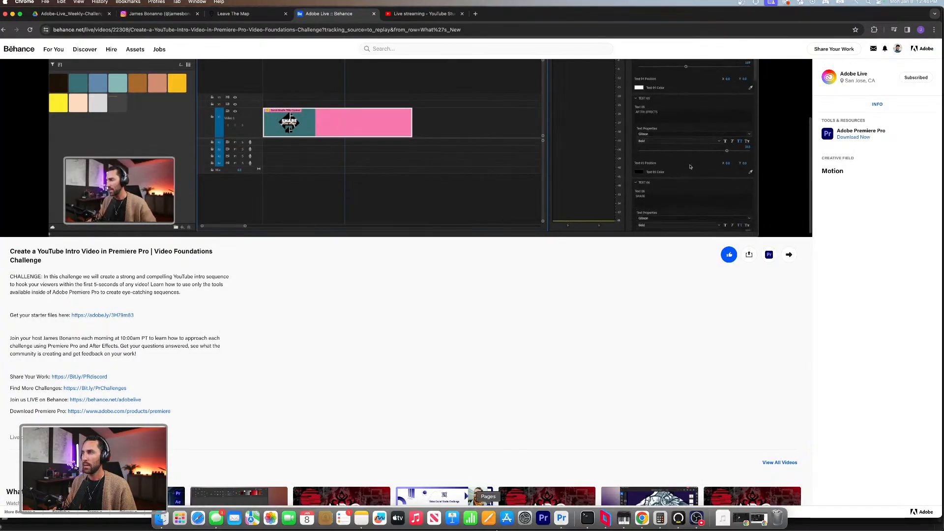
pyautogui.click(562, 518)
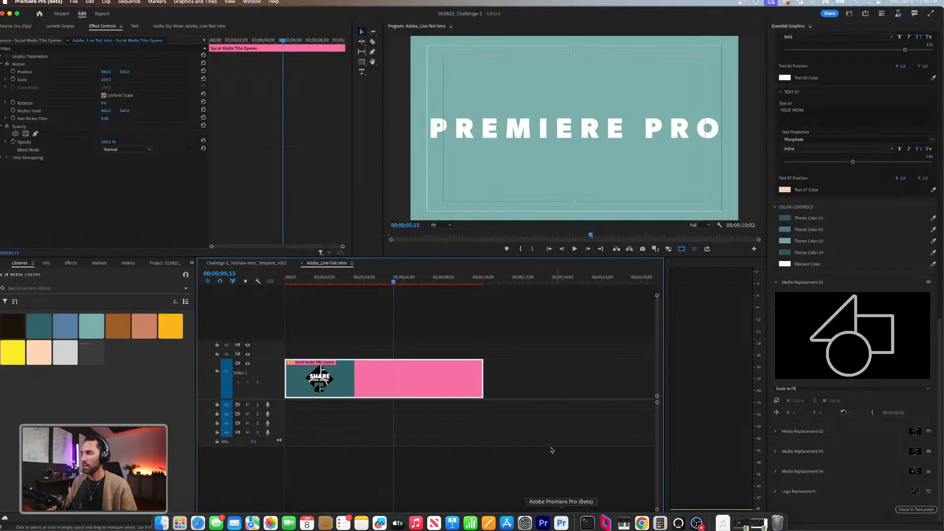
# Reselect the title opener, show the 02_Footage bin as thumbnails and load the camera lens clip 6X5A0110.MP4 in the Source Monitor.
pyautogui.click(412, 323)
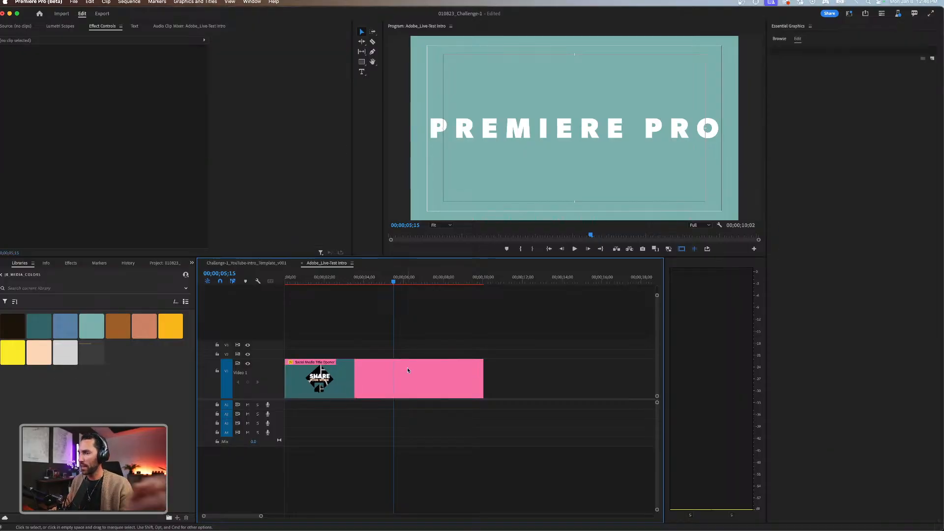
pyautogui.click(407, 367)
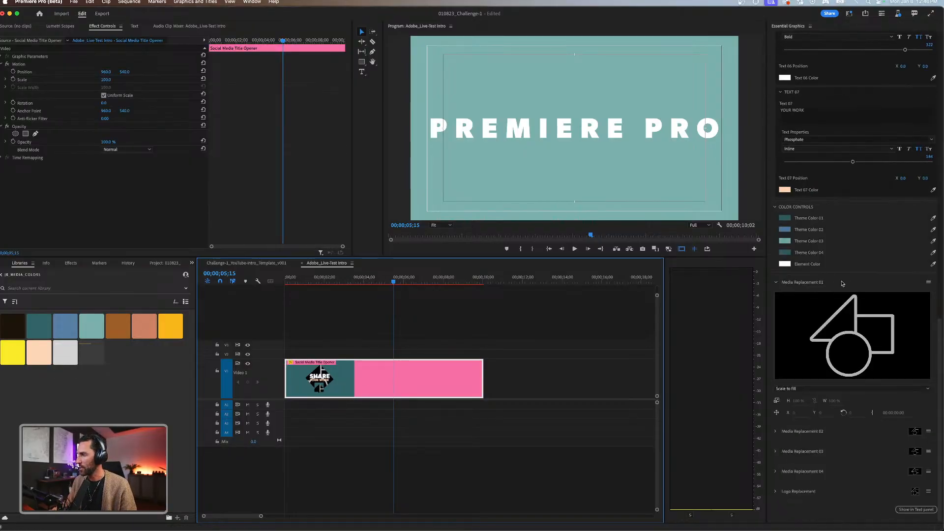
pyautogui.click(165, 263)
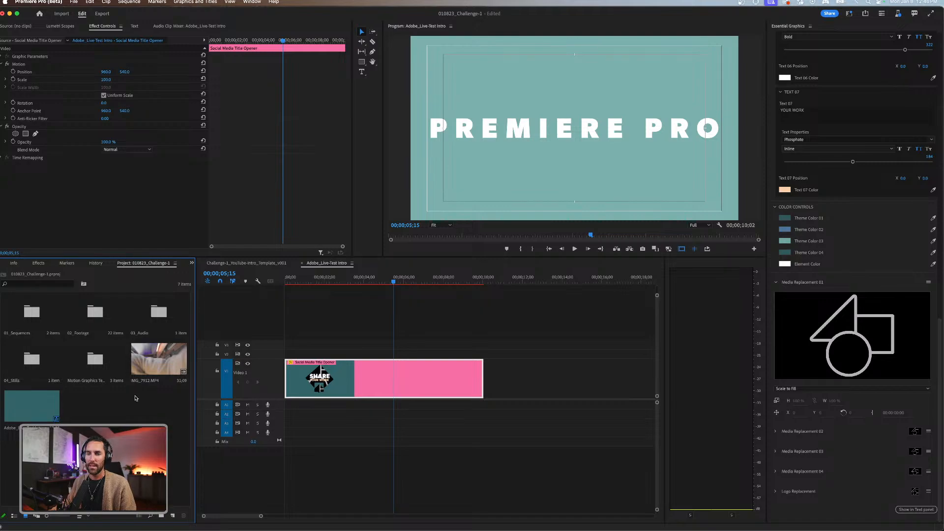
pyautogui.click(14, 516)
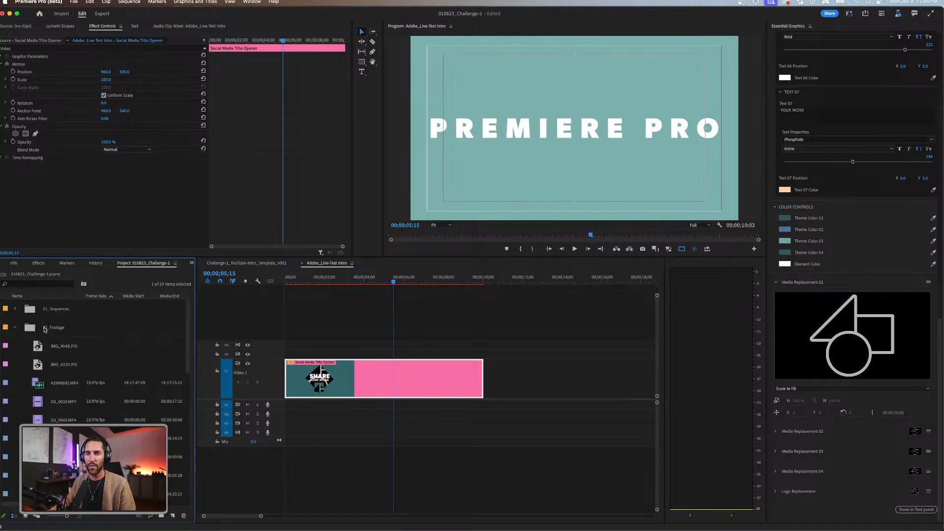
pyautogui.click(25, 329)
pyautogui.click(26, 515)
pyautogui.doubleClick(78, 319)
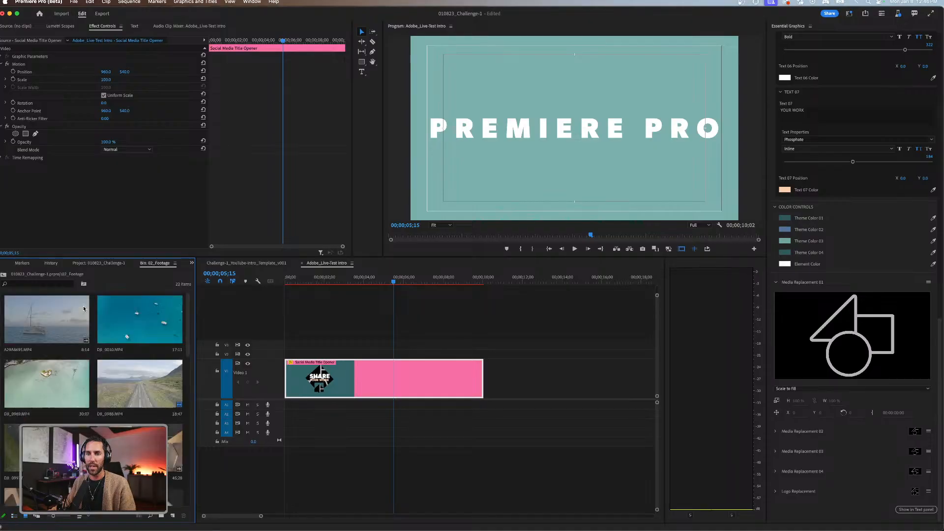
pyautogui.doubleClick(136, 363)
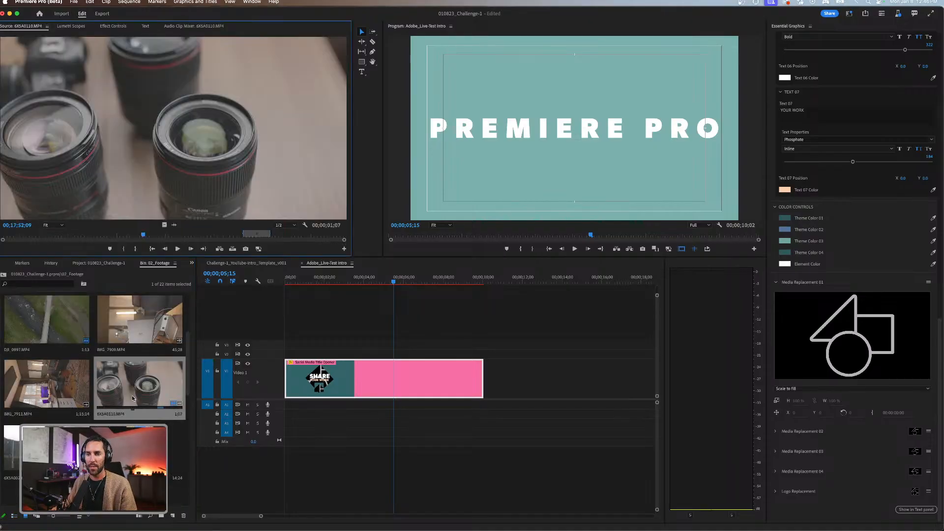
# Cue the lens clip within its marked in-to-out range and place it in the opener's Media Replacement 01 slot.
pyautogui.moveTo(144, 234); pyautogui.dragTo(261, 233)
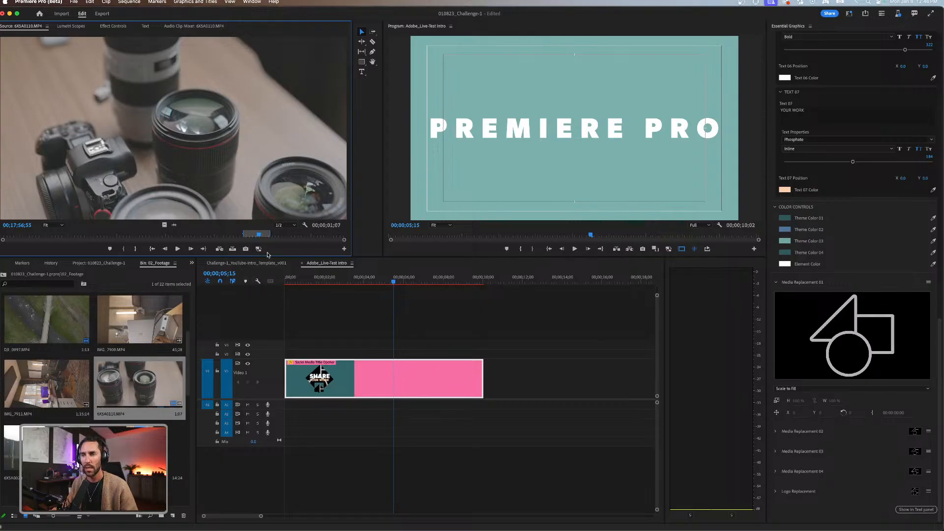
pyautogui.moveTo(257, 235)
pyautogui.mouseDown()
pyautogui.moveTo(243, 235)
pyautogui.moveTo(254, 235)
pyautogui.mouseUp()
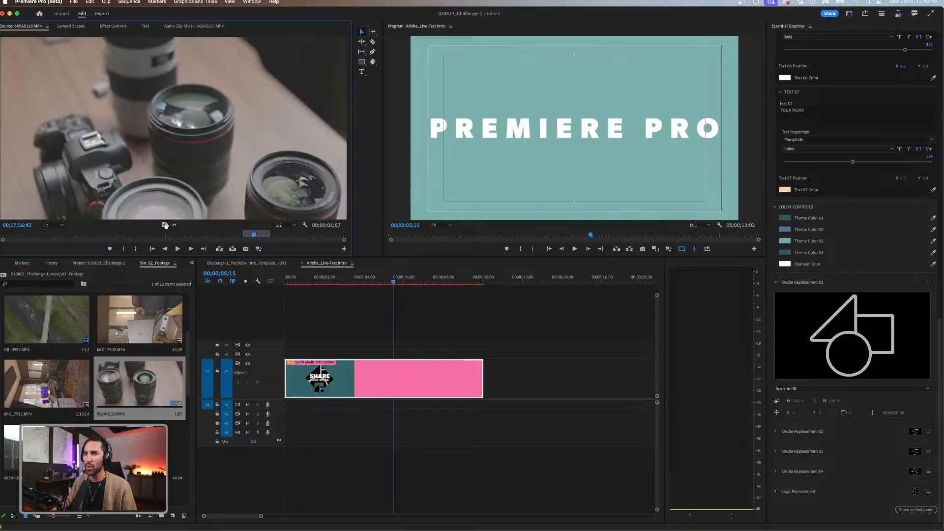
pyautogui.moveTo(165, 225); pyautogui.dragTo(842, 338)
pyautogui.moveTo(199, 238); pyautogui.dragTo(857, 362)
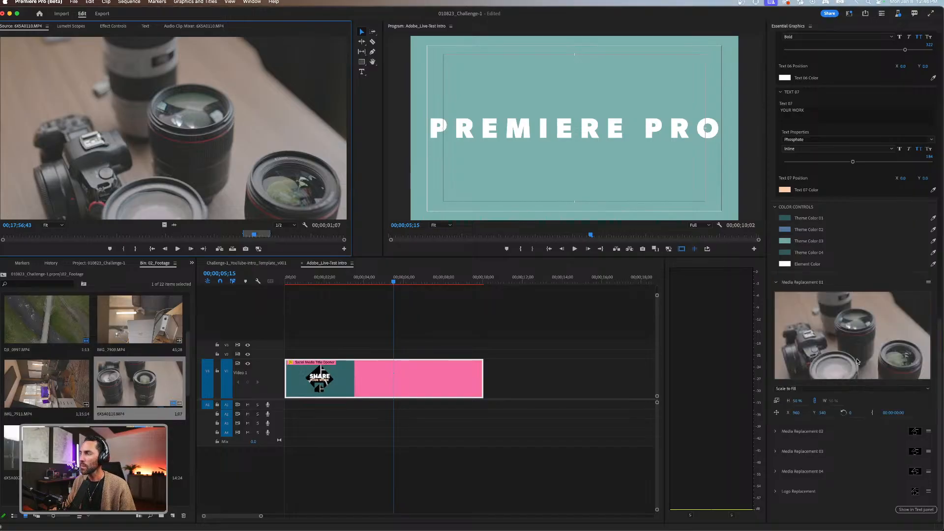
# Play the intro from its start and scrub the first second to check the lens footage in the title opener.
pyautogui.click(420, 343)
pyautogui.press('Home')
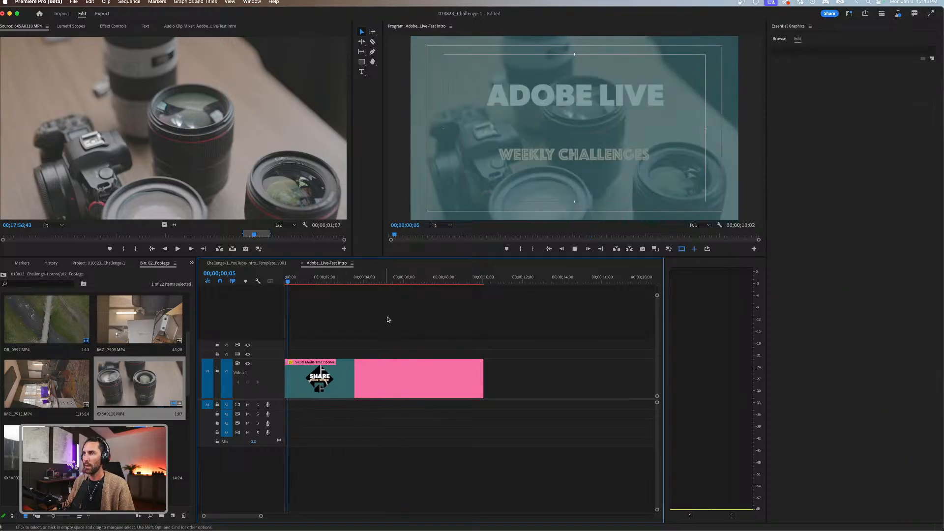
pyautogui.press('space')
pyautogui.moveTo(305, 281); pyautogui.dragTo(281, 285)
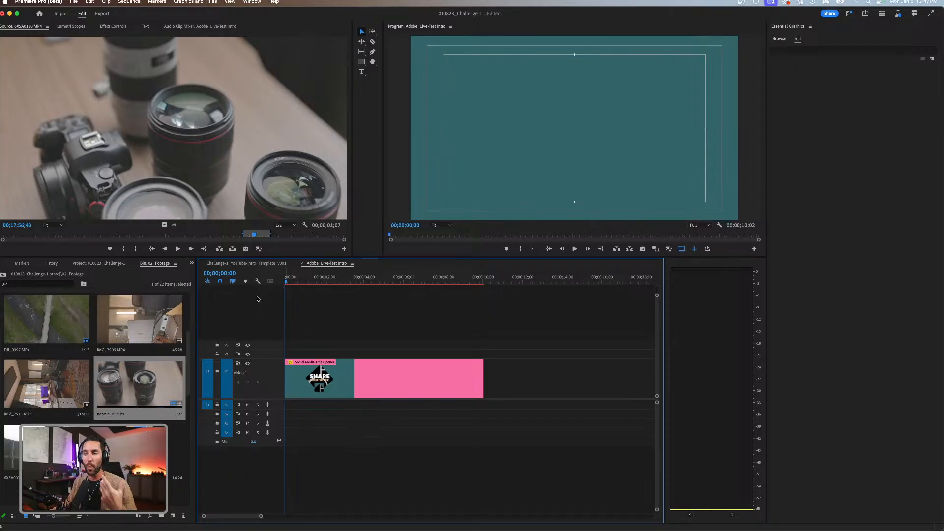
pyautogui.moveTo(286, 283)
pyautogui.mouseDown()
pyautogui.moveTo(308, 278)
pyautogui.moveTo(269, 290)
pyautogui.moveTo(297, 282)
pyautogui.mouseUp()
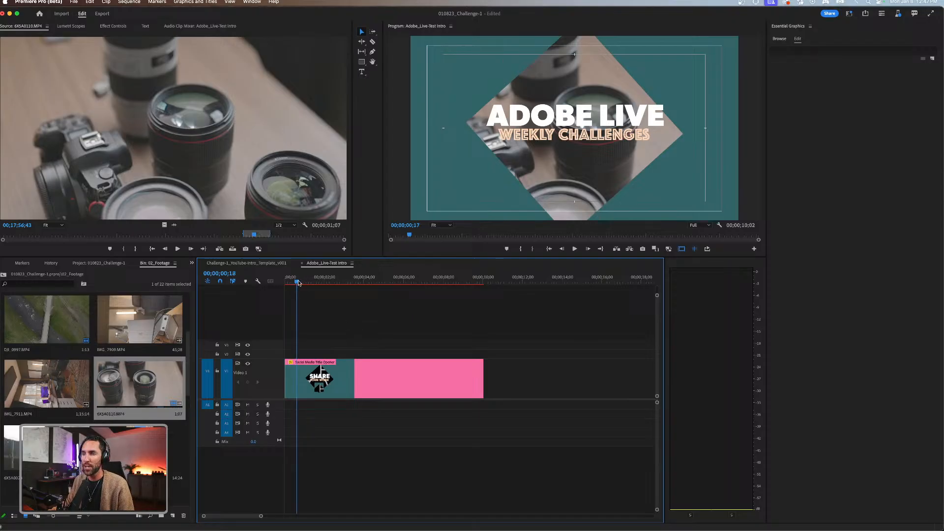
# Reselect the title opener and expand its Media Replacement 02 settings.
pyautogui.click(331, 278)
pyautogui.click(370, 375)
pyautogui.scroll(-10, 870, 363)
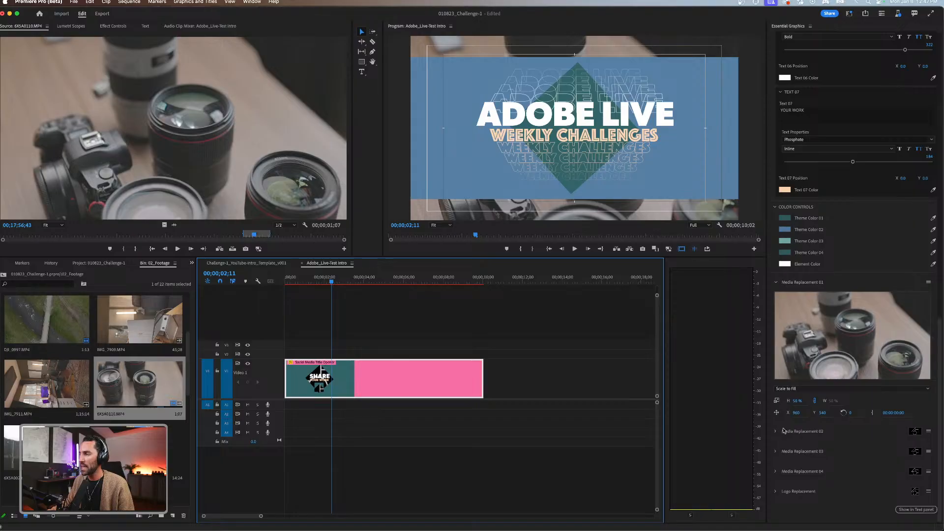
pyautogui.click(777, 439)
pyautogui.scroll(-3, 797, 437)
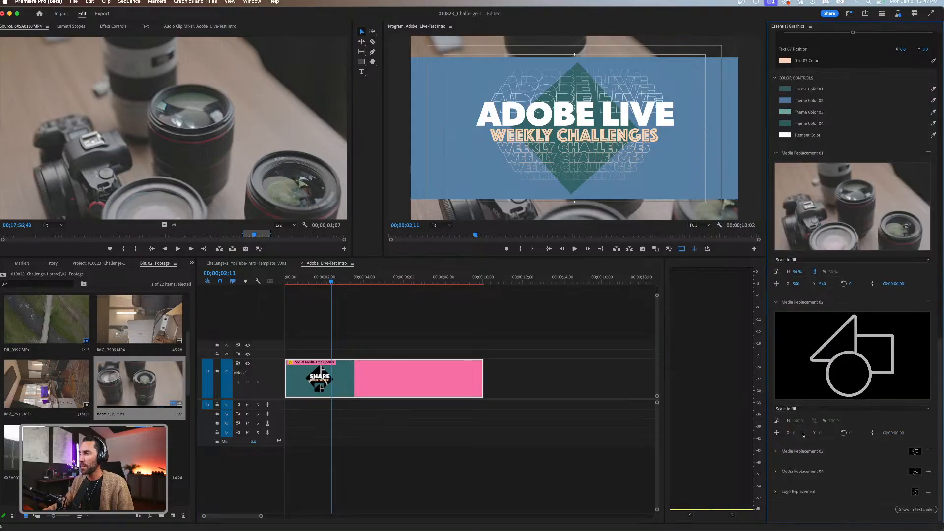
# Mark a range of about 43 frames in the tripod camera clip 6X5A0020.MP4 and place it in Media Replacement 02.
pyautogui.doubleClick(47, 447)
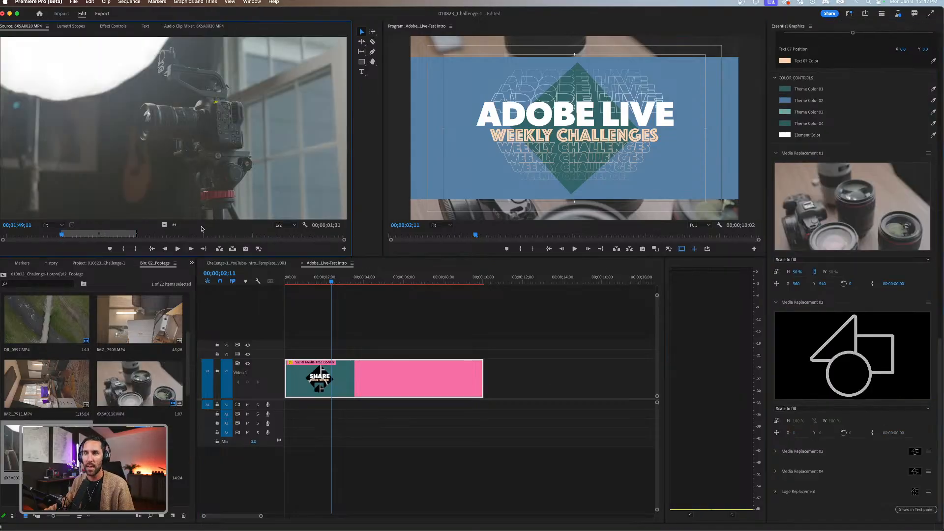
pyautogui.moveTo(92, 234)
pyautogui.mouseDown()
pyautogui.moveTo(115, 234)
pyautogui.moveTo(72, 235)
pyautogui.moveTo(110, 235)
pyautogui.mouseUp()
pyautogui.press('i')
pyautogui.press('o')
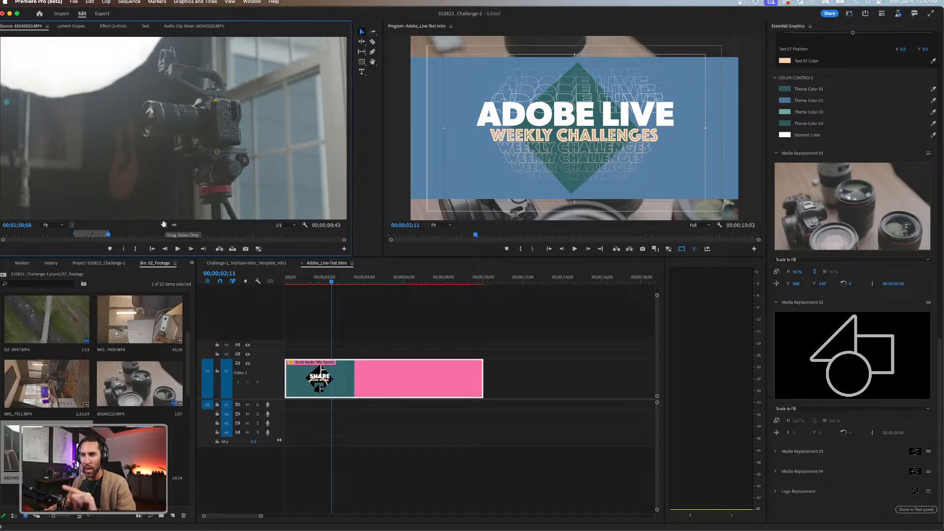
pyautogui.moveTo(165, 225); pyautogui.dragTo(830, 342)
pyautogui.click(354, 310)
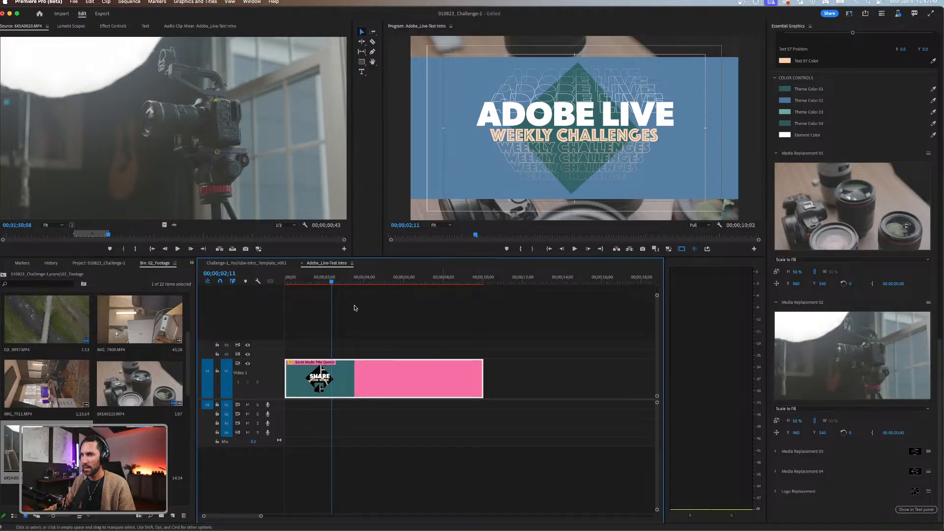
# Play and scrub the intro from about two to four seconds to check the tripod camera footage.
pyautogui.click(324, 281)
pyautogui.press('space')
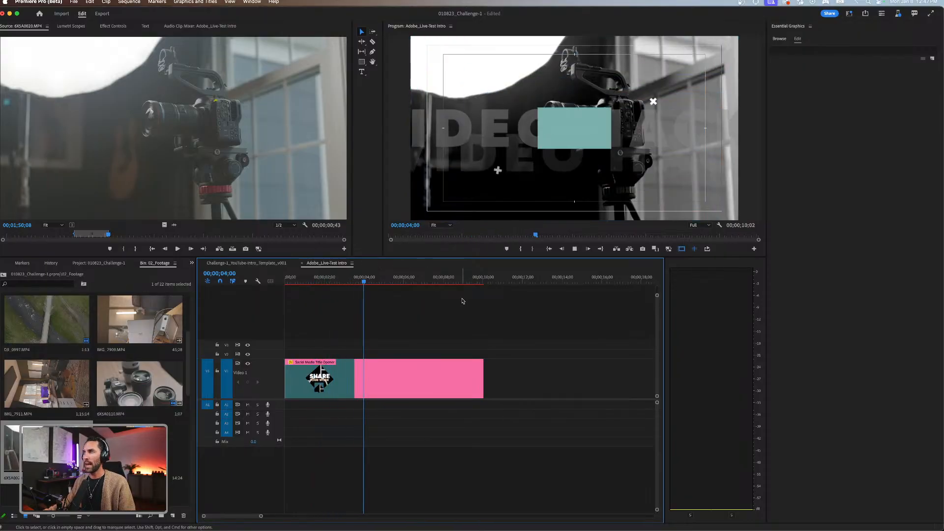
pyautogui.press('space')
pyautogui.moveTo(369, 277)
pyautogui.mouseDown()
pyautogui.moveTo(341, 277)
pyautogui.moveTo(372, 276)
pyautogui.mouseUp()
pyautogui.press('Up')
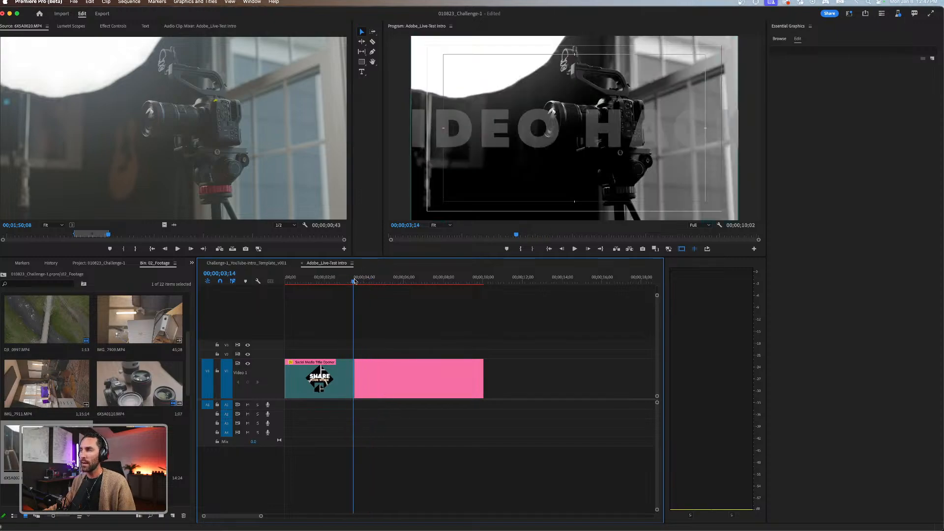
pyautogui.click(386, 377)
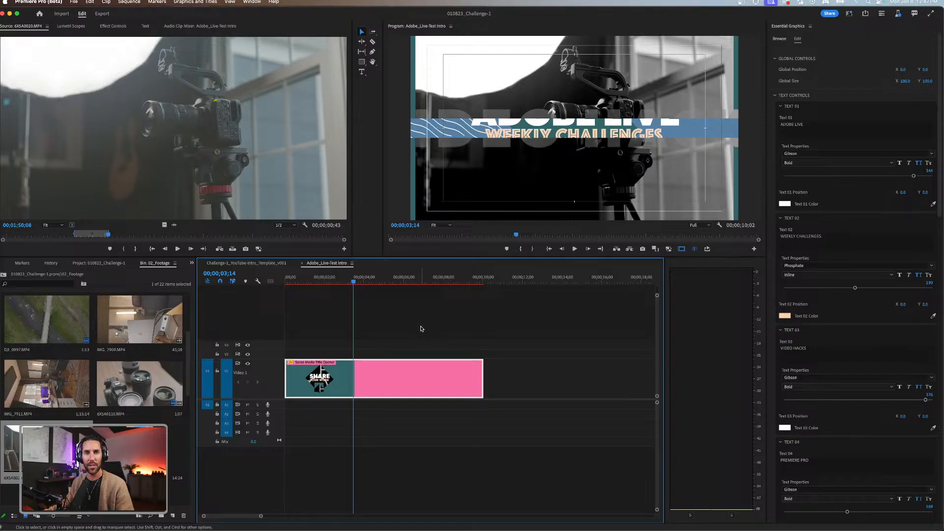
pyautogui.click(404, 321)
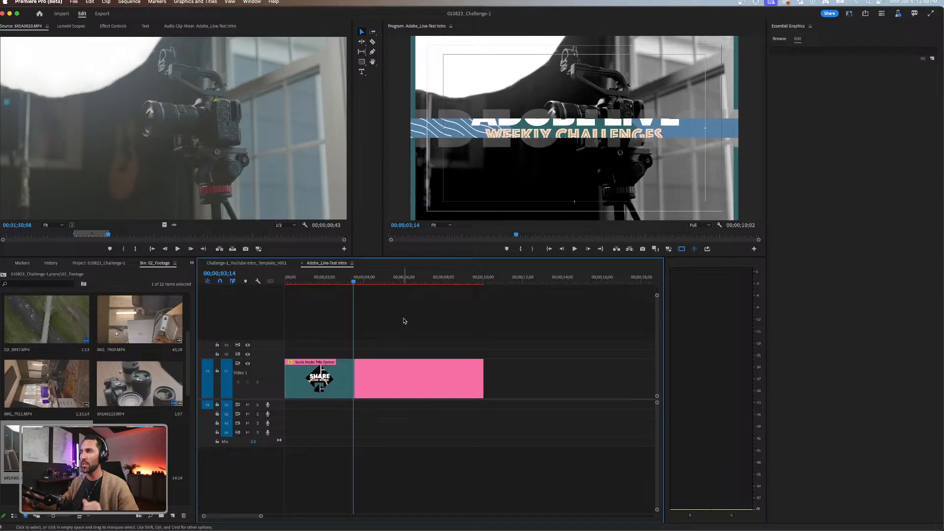
pyautogui.click(403, 377)
pyautogui.click(406, 344)
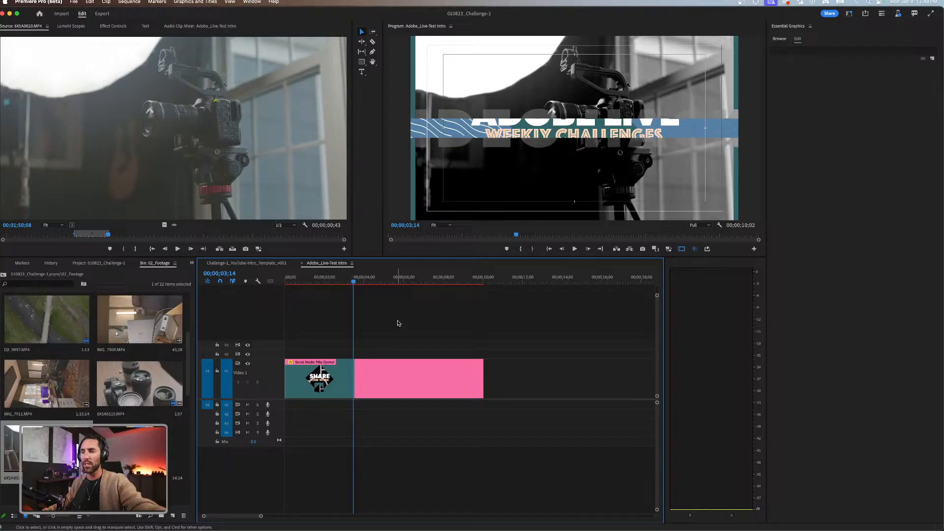
# Open the opener's Media Replacement 02 sequence, preview its camera clip and return to the Adobe_Live-Test Intro sequence.
pyautogui.click(387, 379)
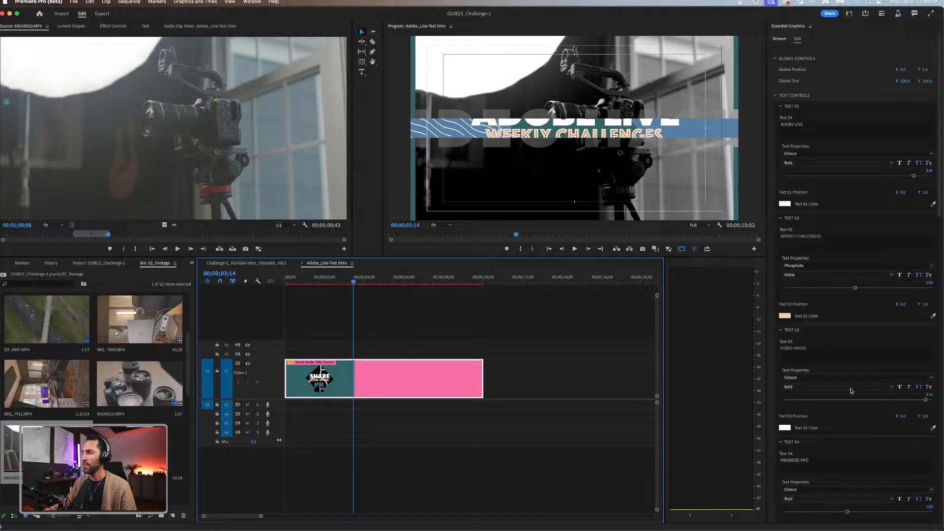
pyautogui.scroll(-10, 829, 397)
pyautogui.scroll(-5, 829, 397)
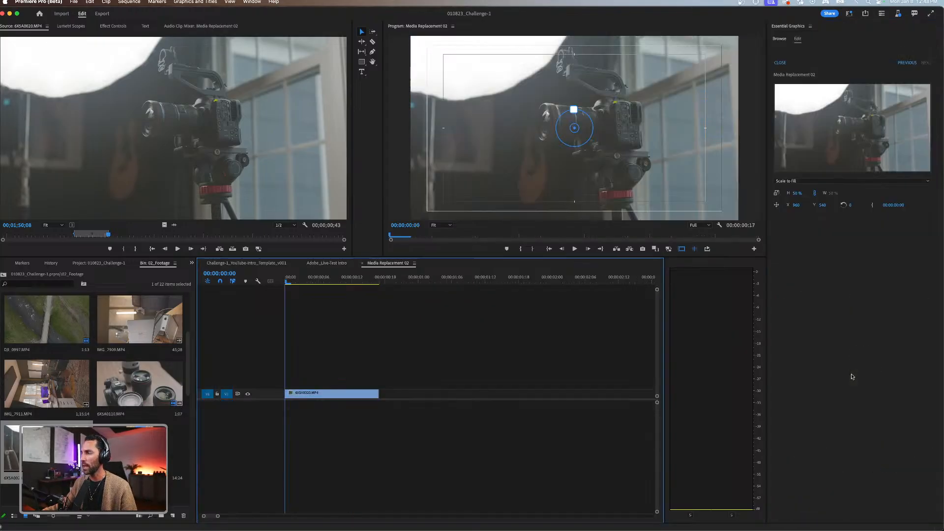
pyautogui.click(852, 374)
pyautogui.press('space')
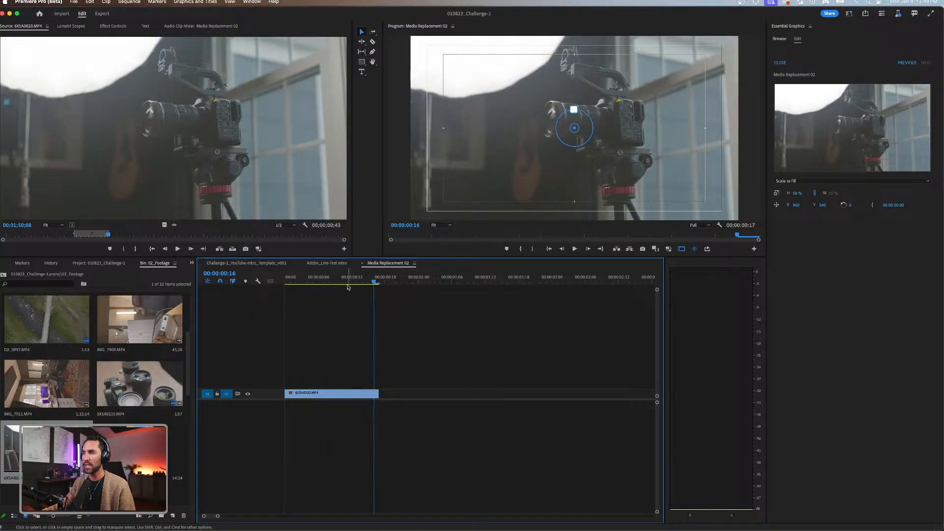
pyautogui.click(335, 280)
pyautogui.moveTo(337, 280); pyautogui.dragTo(353, 280)
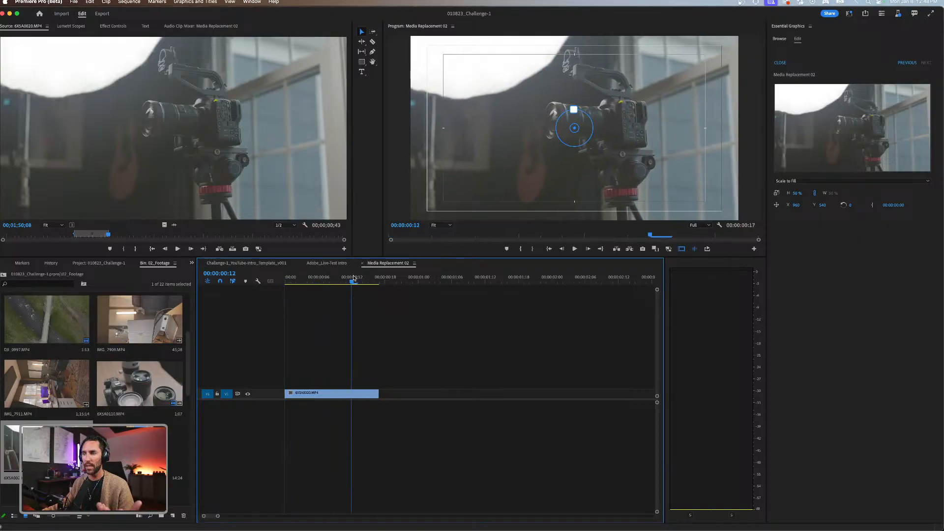
pyautogui.click(326, 263)
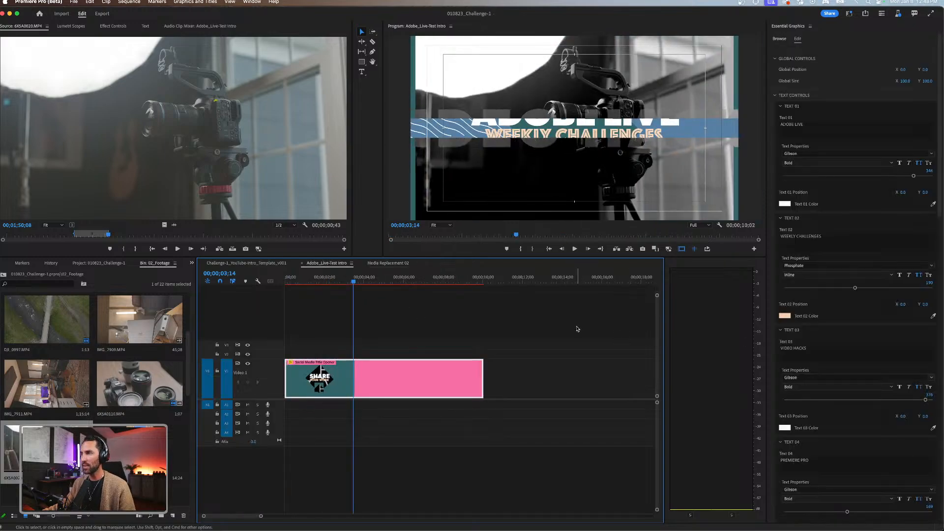
# Expand Media Replacement 03 and fill it with a marked range of about 1;45 from the aerial bridge clip DJI_0997.MP4.
pyautogui.scroll(-10, 808, 397)
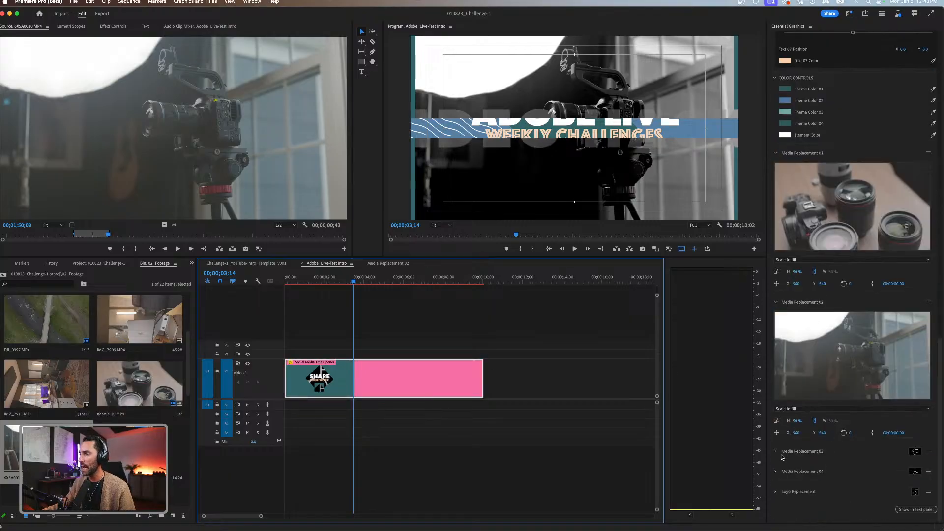
pyautogui.click(776, 452)
pyautogui.scroll(-3, 783, 390)
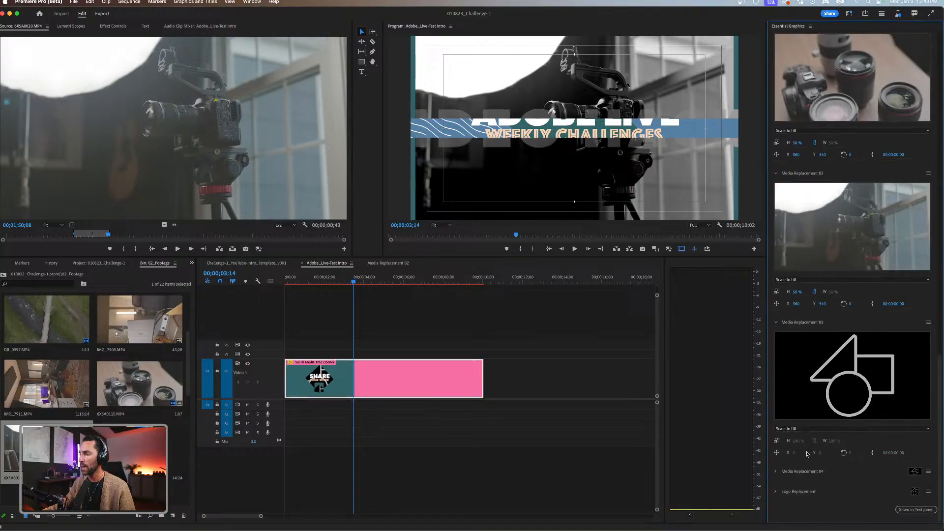
pyautogui.doubleClick(60, 335)
pyautogui.moveTo(199, 236)
pyautogui.mouseDown()
pyautogui.moveTo(158, 236)
pyautogui.moveTo(213, 234)
pyautogui.mouseUp()
pyautogui.press('i')
pyautogui.press('o')
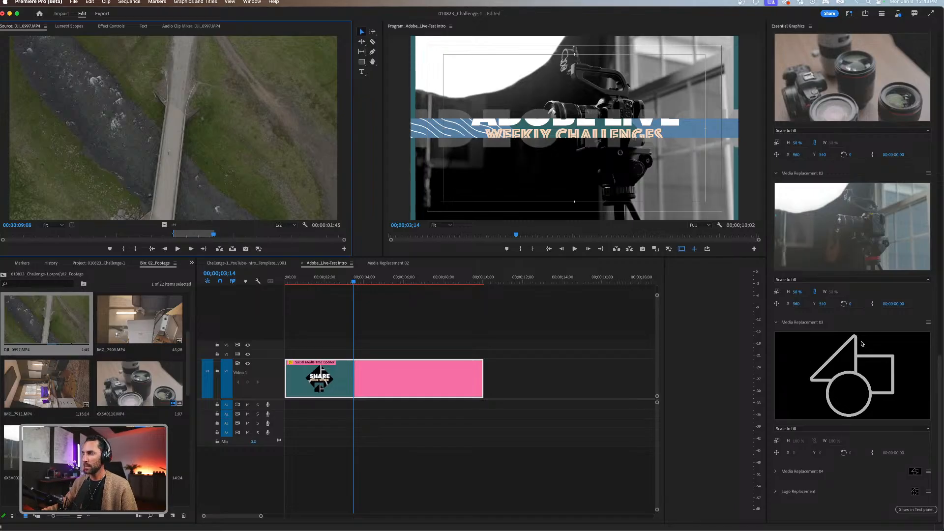
pyautogui.moveTo(170, 226); pyautogui.dragTo(869, 390)
pyautogui.click(337, 295)
# Save the project and play the intro from about two seconds to the section with the bridge footage.
pyautogui.moveTo(343, 281); pyautogui.dragTo(326, 283)
pyautogui.press('super+s')
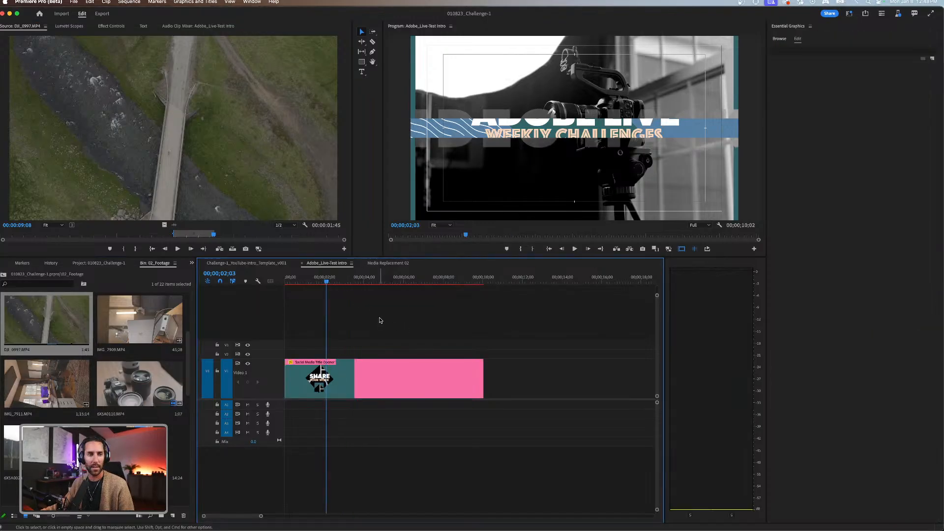
pyautogui.click(363, 366)
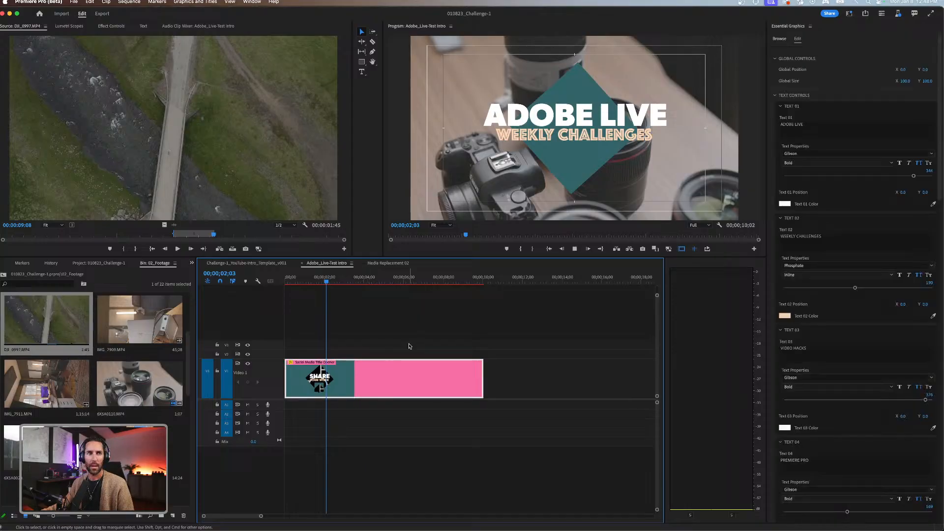
pyautogui.press('space')
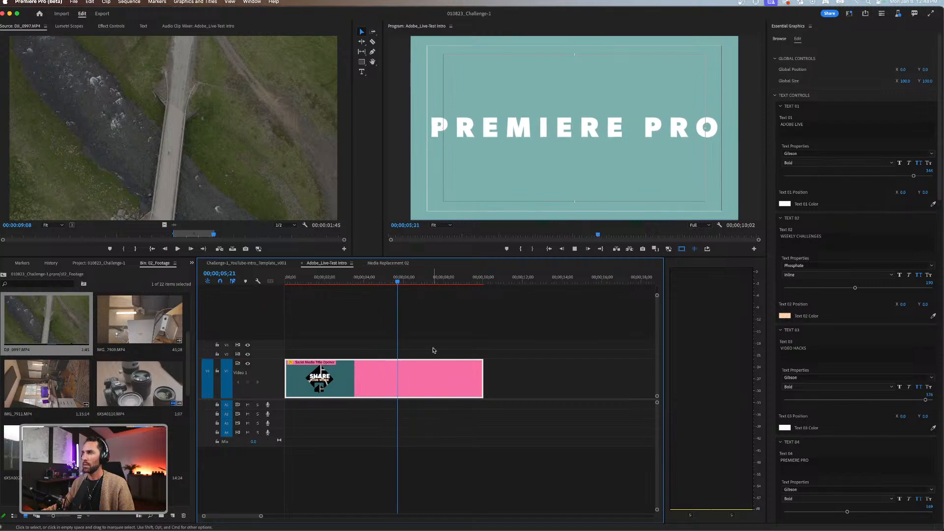
pyautogui.press('space')
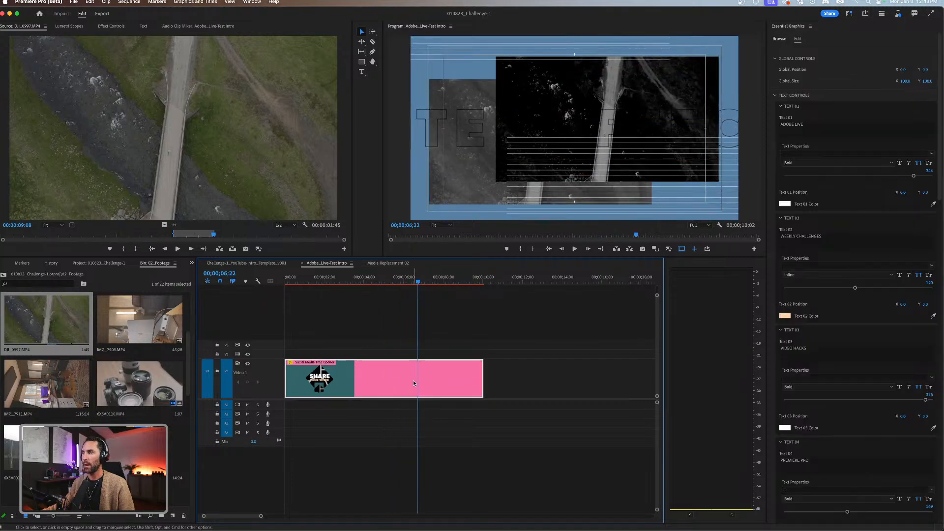
pyautogui.click(439, 282)
pyautogui.moveTo(440, 283); pyautogui.dragTo(411, 282)
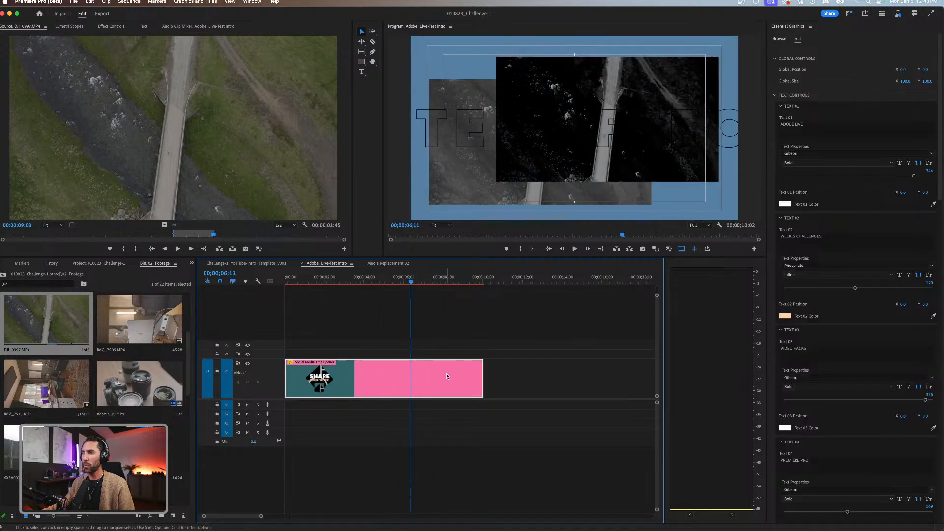
# Bring up the title opener's color controls and open the media colors library.
pyautogui.click(776, 273)
pyautogui.scroll(-15, 787, 328)
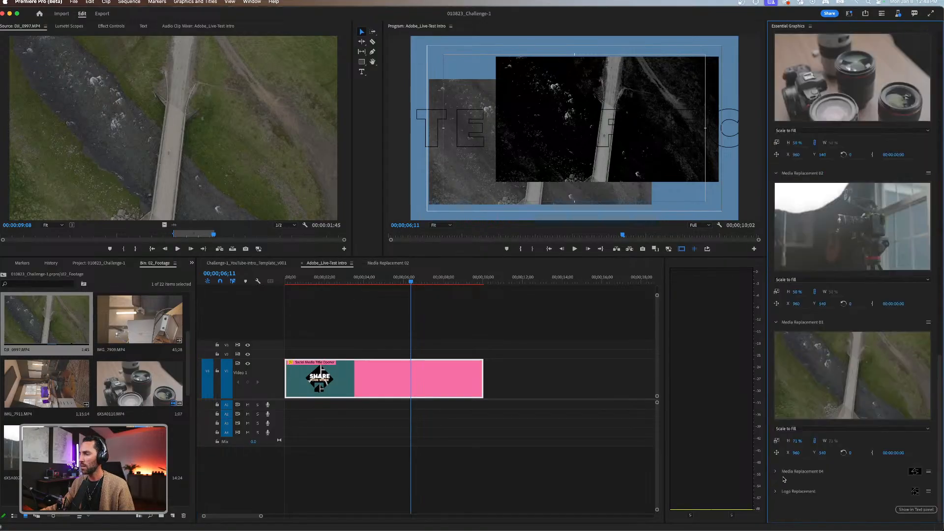
pyautogui.scroll(1, 816, 209)
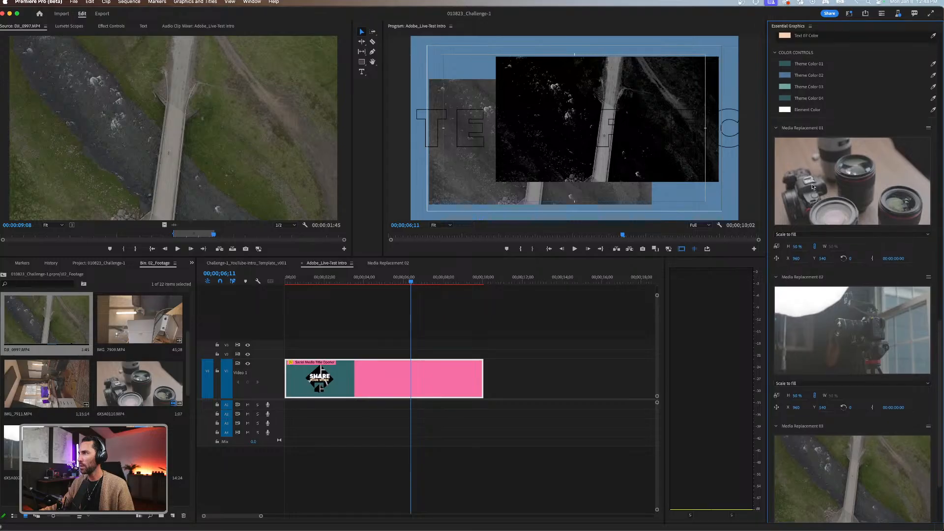
pyautogui.click(192, 262)
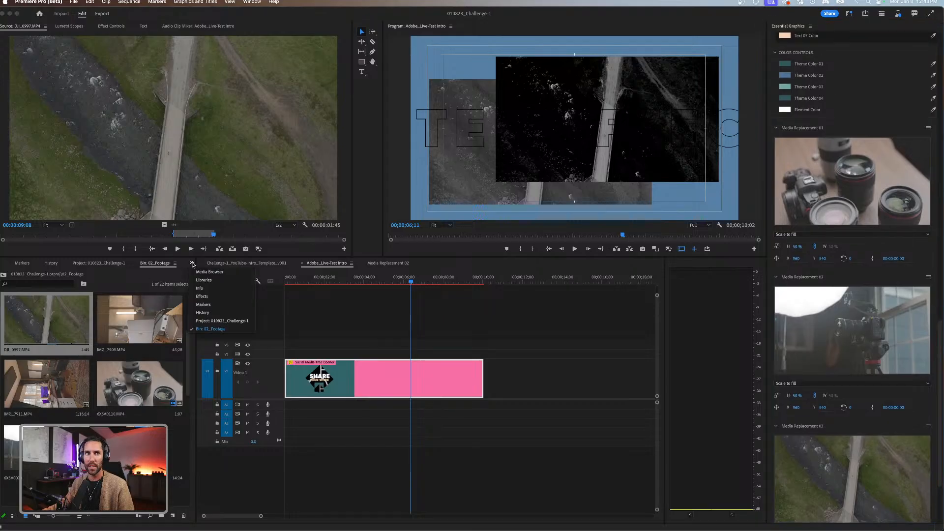
pyautogui.click(213, 281)
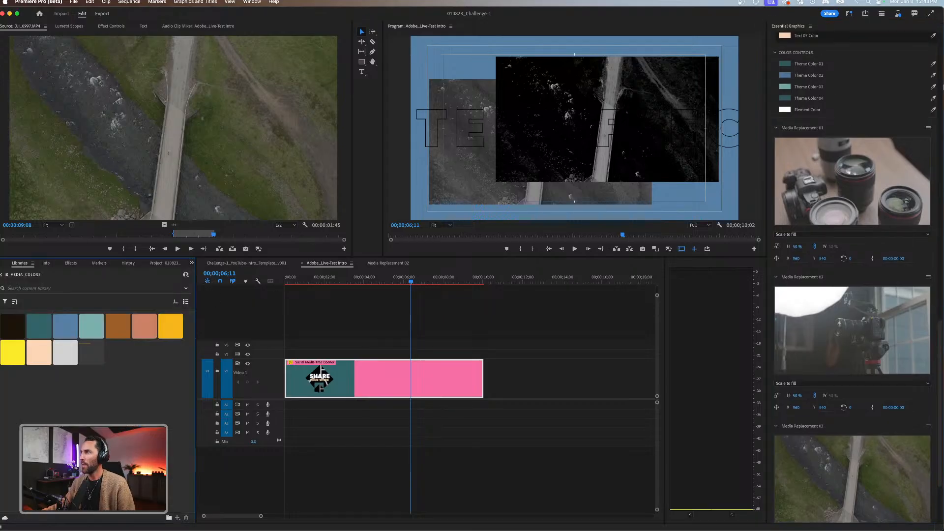
# Try the library's golden yellow for Theme Color 02 and replace it with the dark teal swatch.
pyautogui.click(932, 75)
pyautogui.click(167, 332)
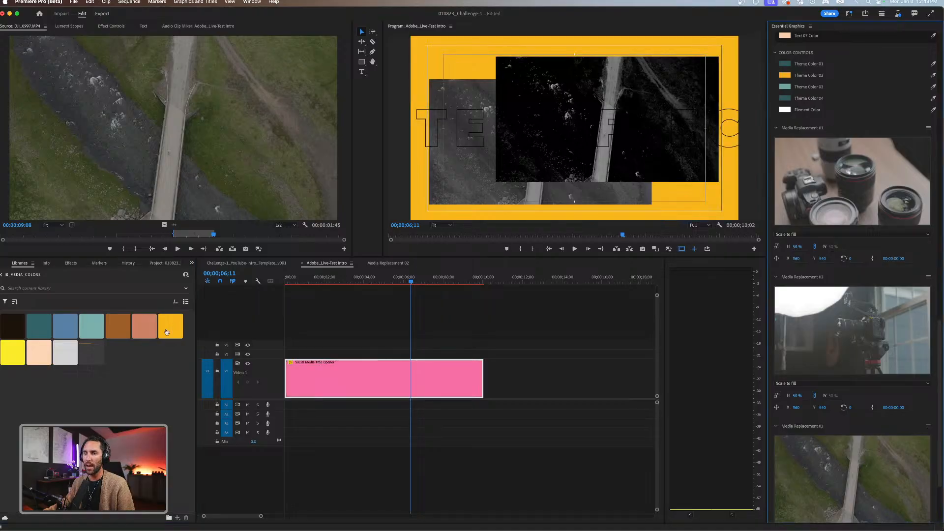
pyautogui.click(933, 75)
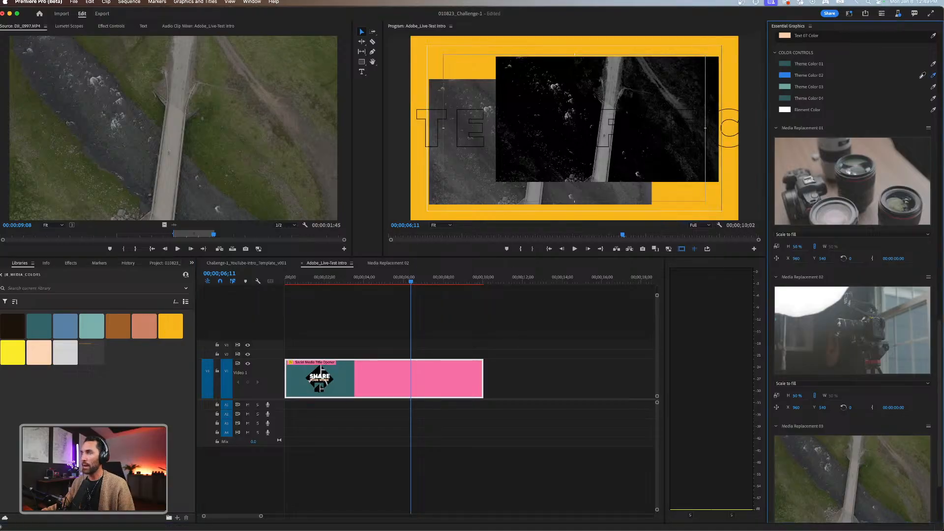
pyautogui.click(35, 329)
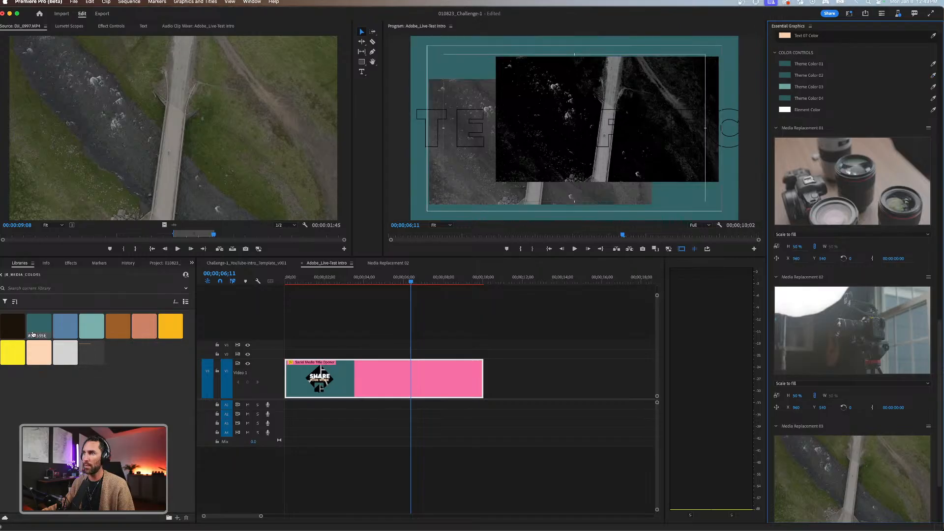
# Darken the opener's Theme Color 04 to the deep teal 0C2427.
pyautogui.click(782, 98)
pyautogui.moveTo(432, 261); pyautogui.dragTo(444, 239)
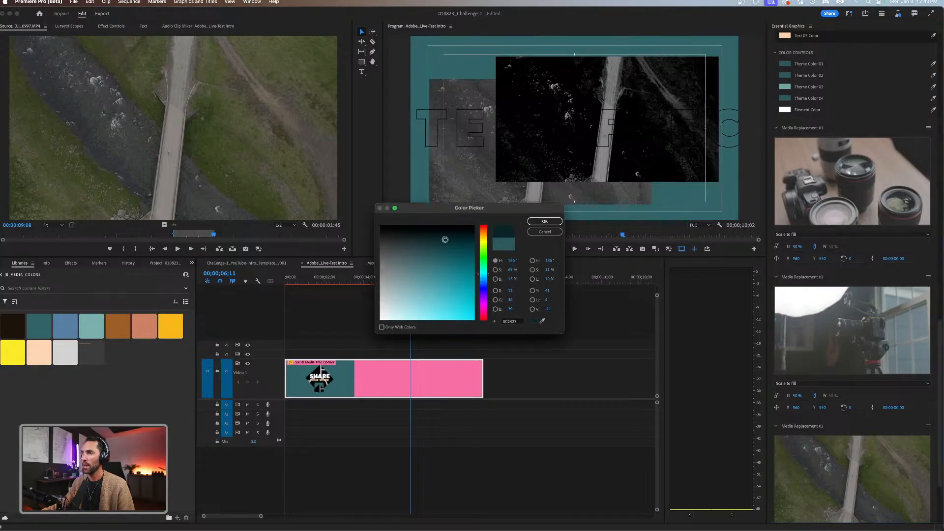
pyautogui.click(545, 222)
pyautogui.click(389, 288)
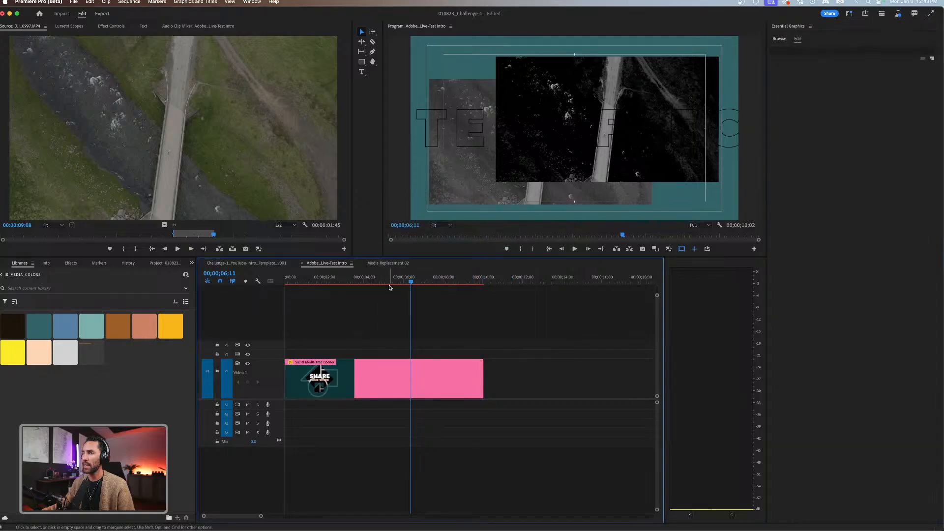
# Play the intro from about six seconds to the SHARE YOUR WORK section and expand the opener's Media Replacement 04 slot.
pyautogui.press('space')
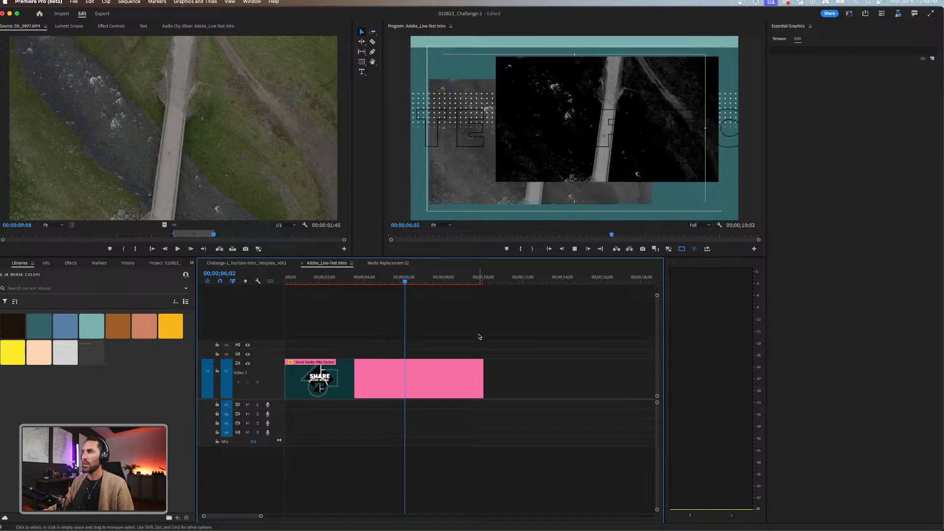
pyautogui.press('space')
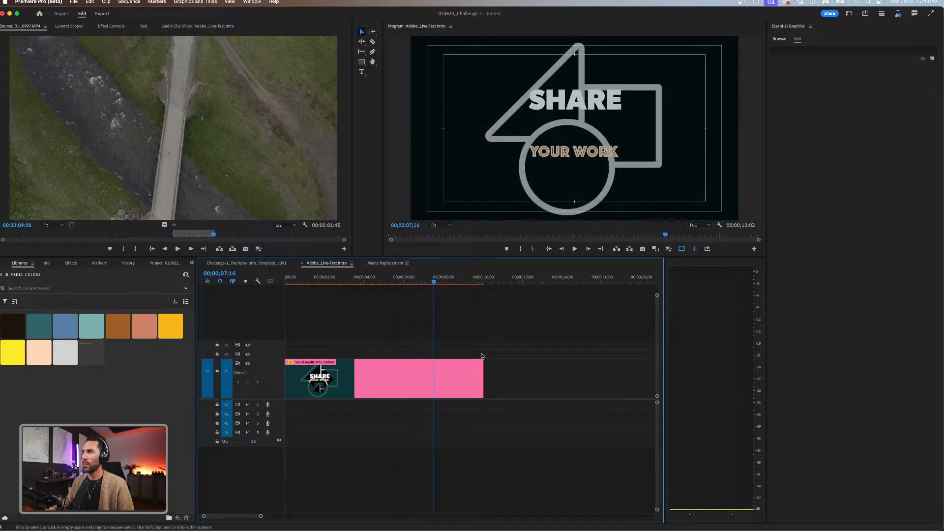
pyautogui.click(449, 379)
pyautogui.scroll(-15, 778, 441)
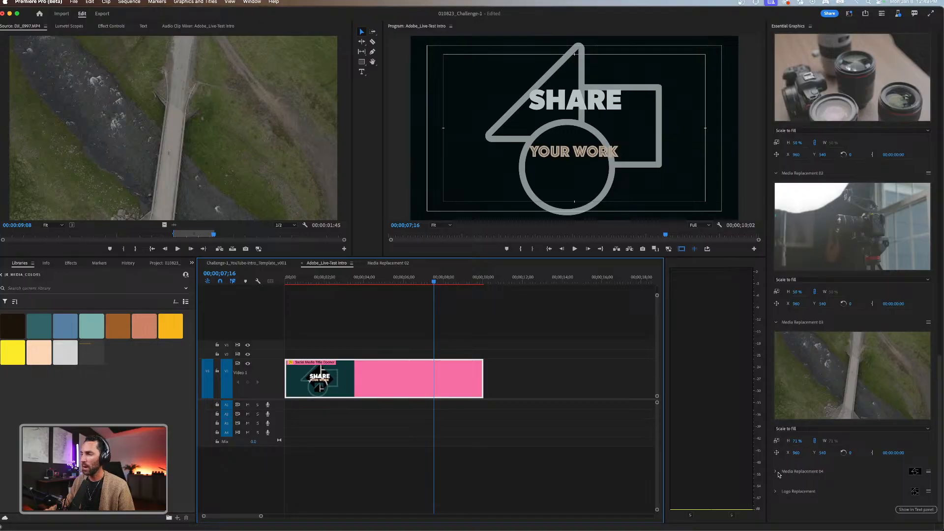
pyautogui.click(776, 474)
pyautogui.scroll(-3, 835, 393)
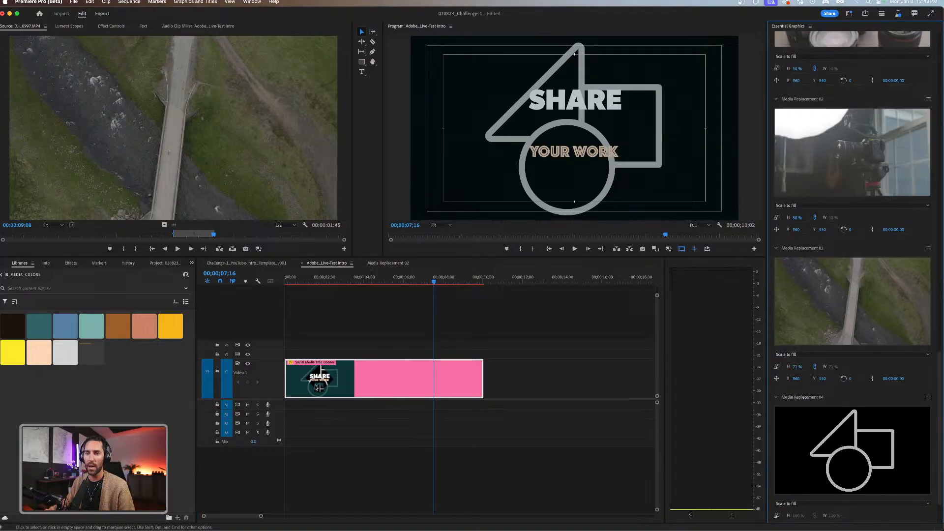
# Fill the opener's Media Replacement 04 with the photo IMG_6320.JPG from the 02_Footage bin.
pyautogui.click(169, 264)
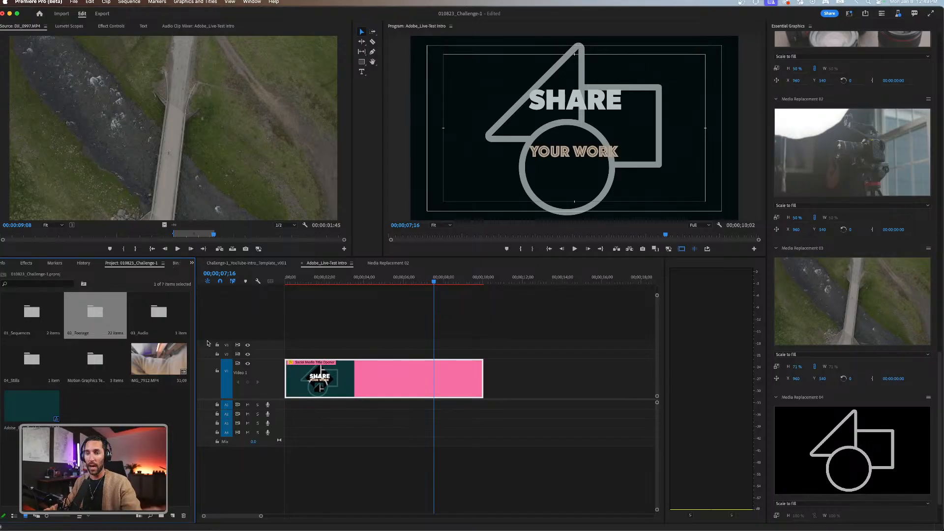
pyautogui.doubleClick(95, 312)
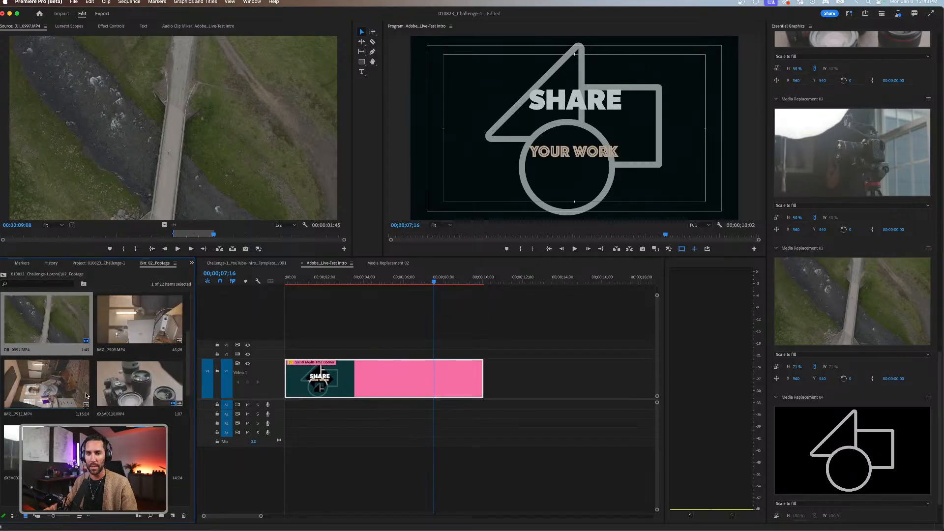
pyautogui.scroll(-5, 86, 395)
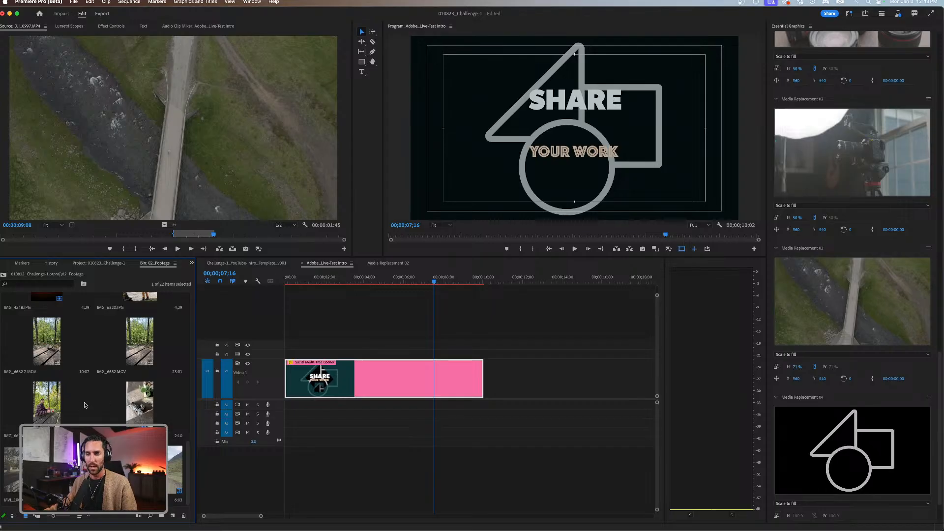
pyautogui.scroll(-5, 104, 398)
pyautogui.click(140, 470)
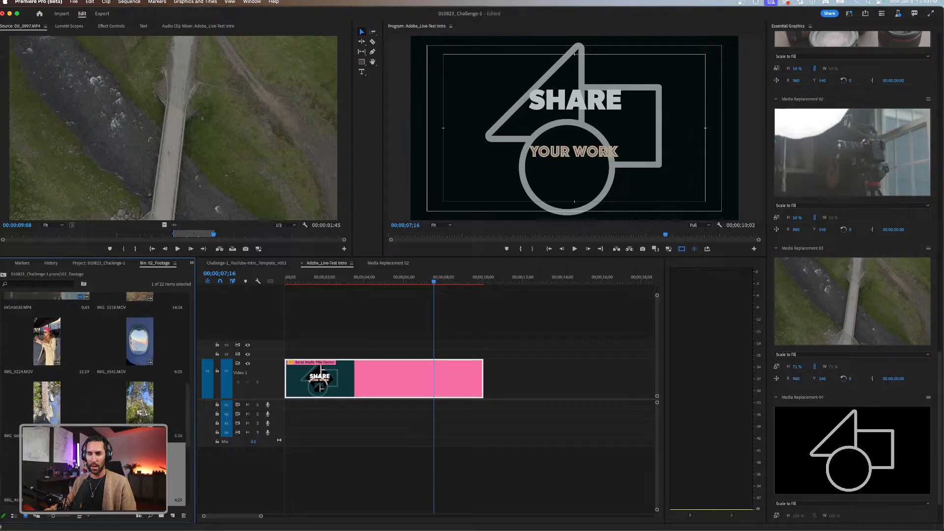
pyautogui.doubleClick(140, 470)
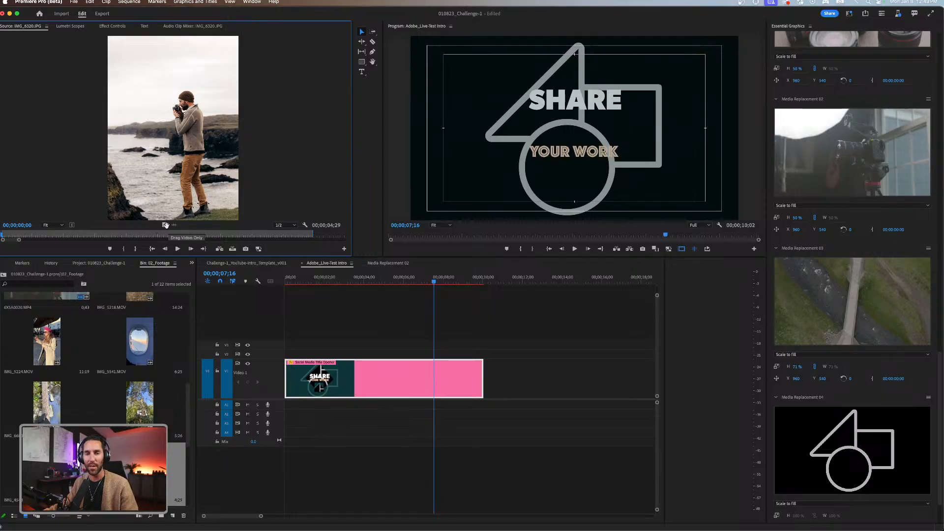
pyautogui.moveTo(166, 225); pyautogui.dragTo(840, 446)
pyautogui.click(460, 320)
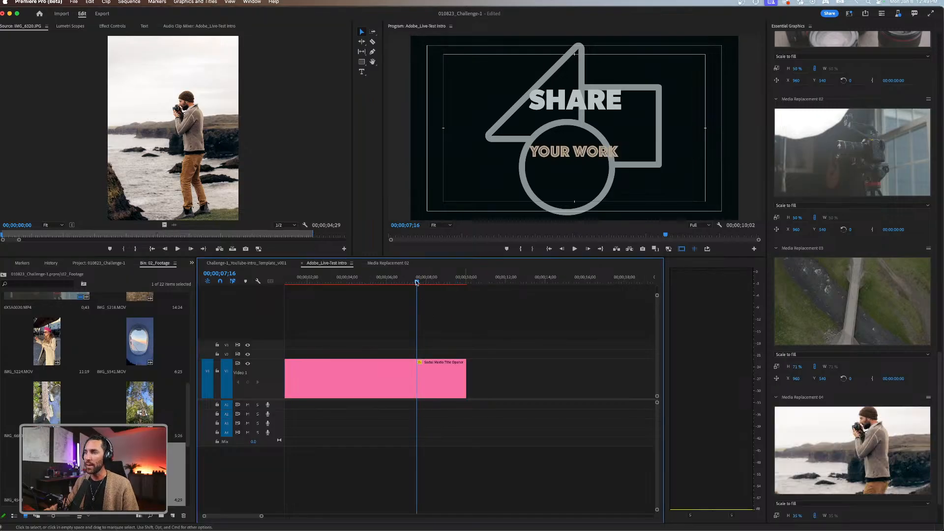
# Save the project and play the intro from about five seconds to the SHARE YOUR WORK section at about nine seconds.
pyautogui.moveTo(416, 283); pyautogui.dragTo(372, 290)
pyautogui.press('space')
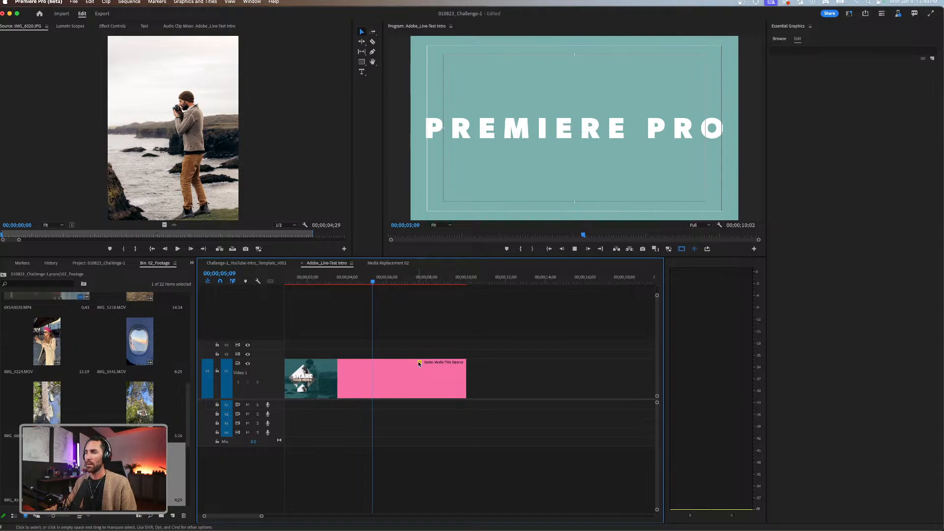
pyautogui.press('super+s')
pyautogui.moveTo(408, 281); pyautogui.dragTo(285, 293)
pyautogui.moveTo(397, 278); pyautogui.dragTo(374, 280)
pyautogui.press('space')
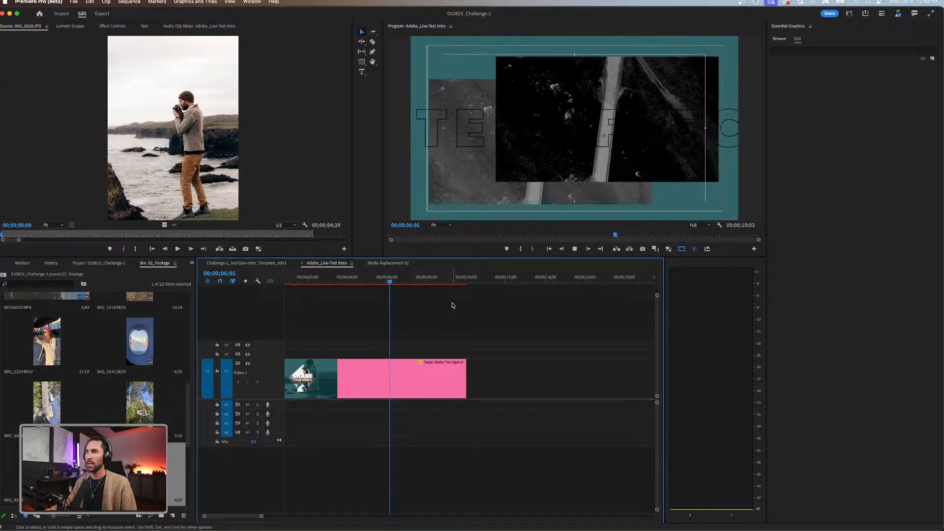
pyautogui.press('space')
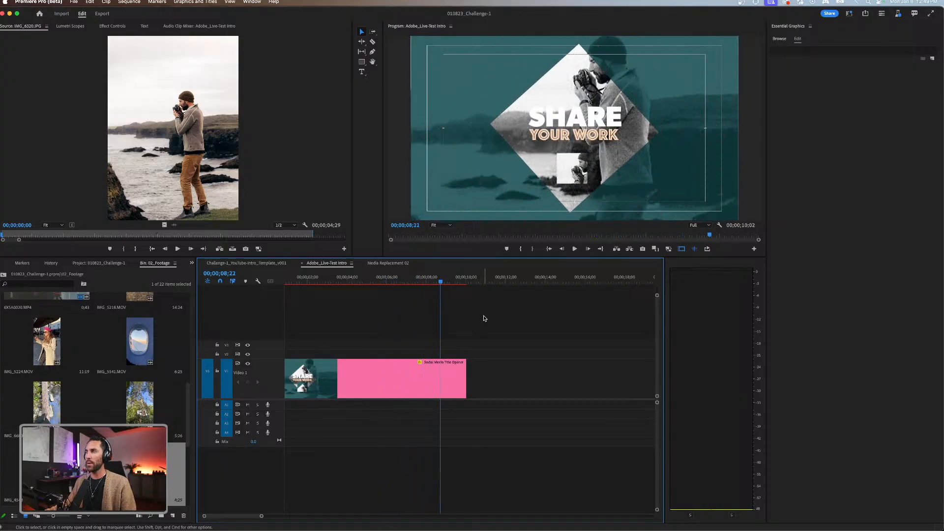
pyautogui.press('space')
pyautogui.click(446, 281)
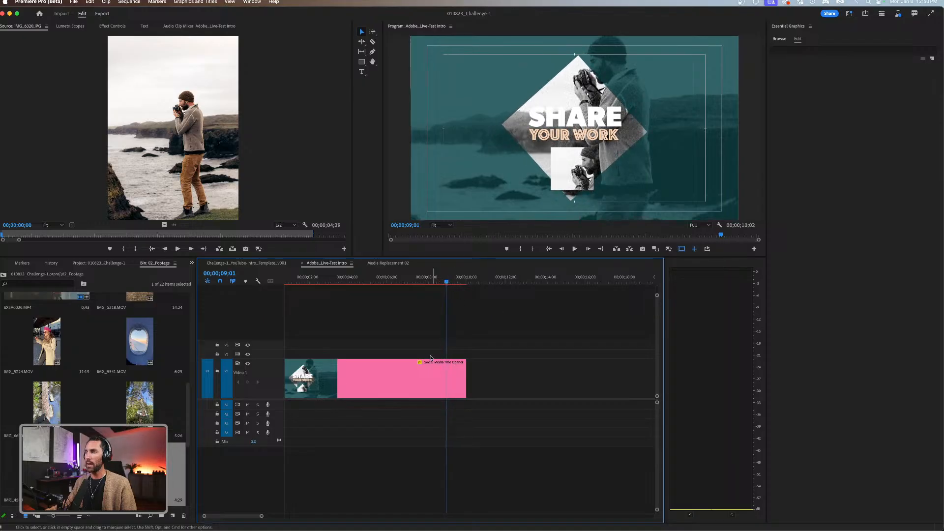
# Return the playhead to about 26 frames into the intro and switch to the Audio workspace.
pyautogui.click(427, 376)
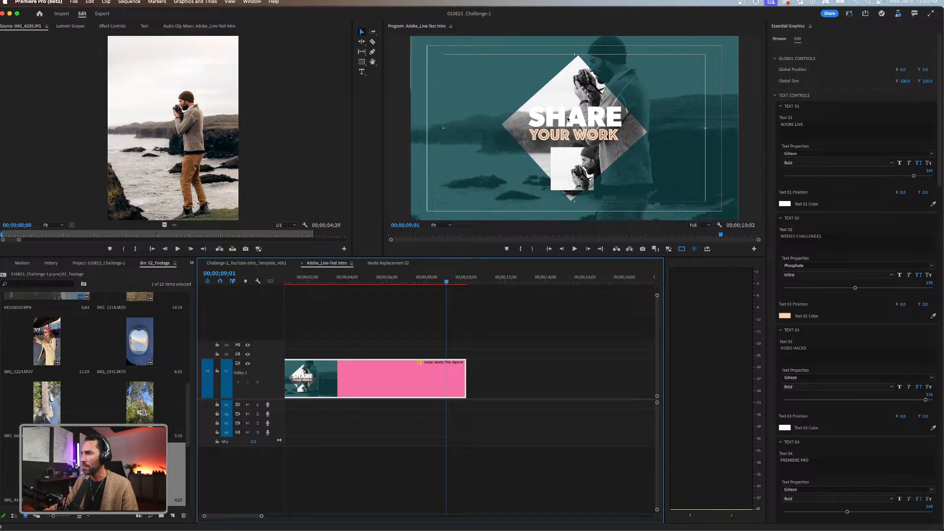
pyautogui.moveTo(447, 281); pyautogui.dragTo(285, 282)
pyautogui.click(379, 331)
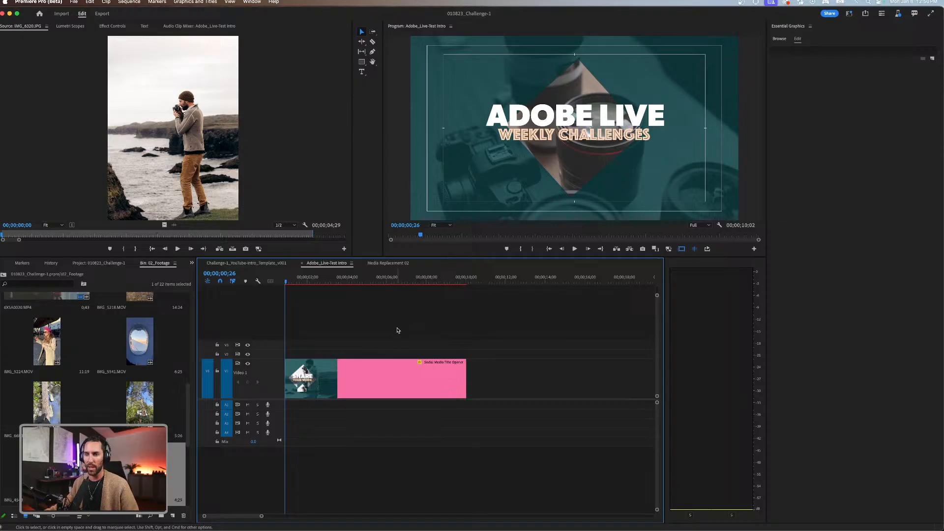
pyautogui.press('-')
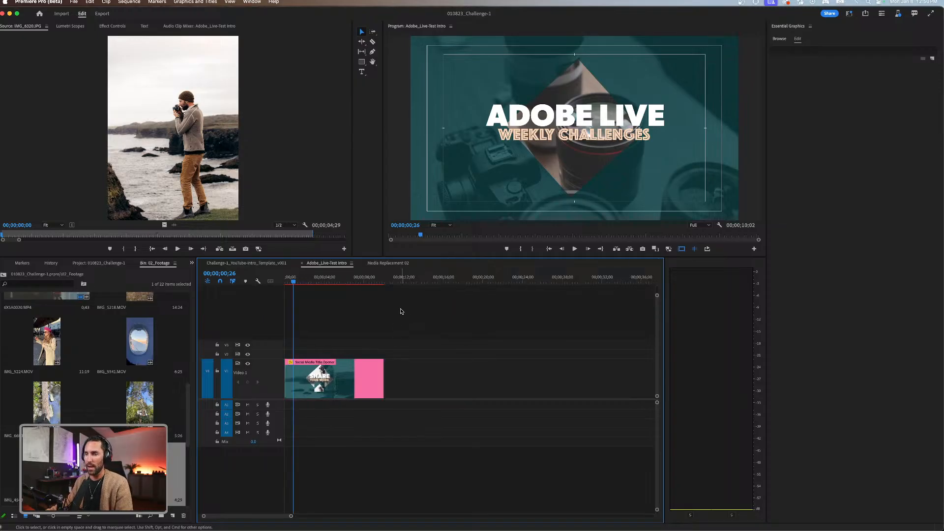
pyautogui.click(849, 14)
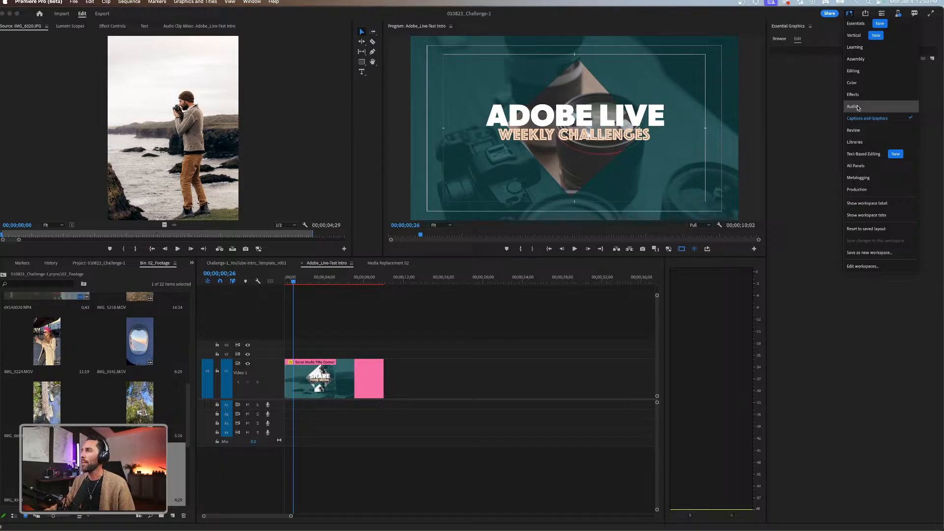
pyautogui.click(853, 106)
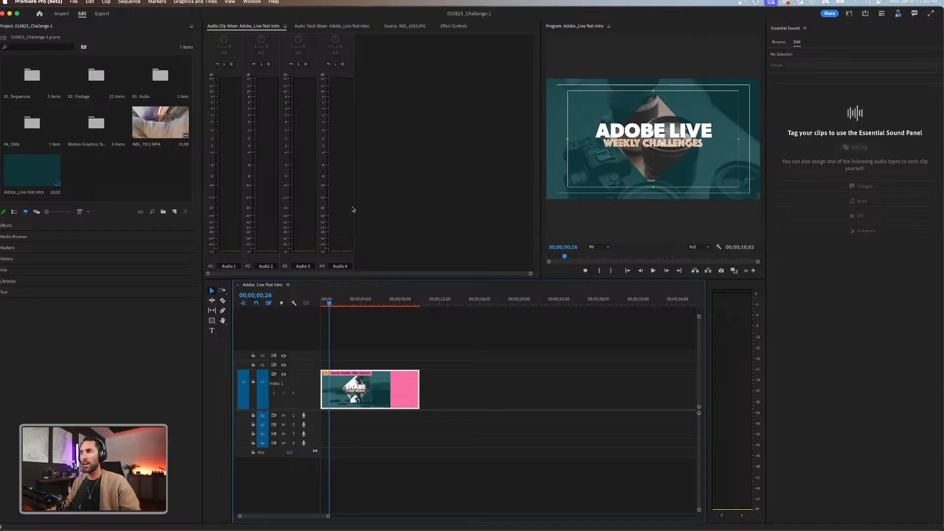
# Browse the Adobe Stock music in Essential Sound and search it for funk.
pyautogui.click(374, 343)
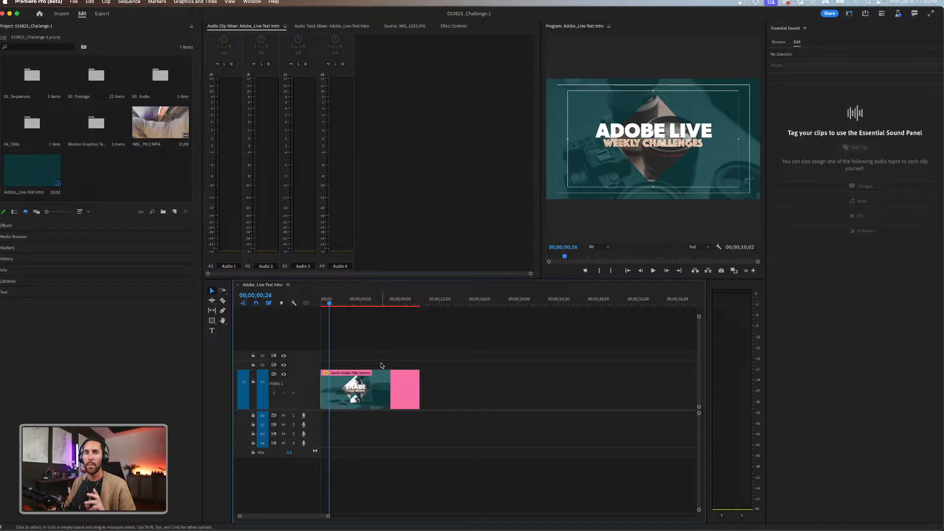
pyautogui.click(781, 43)
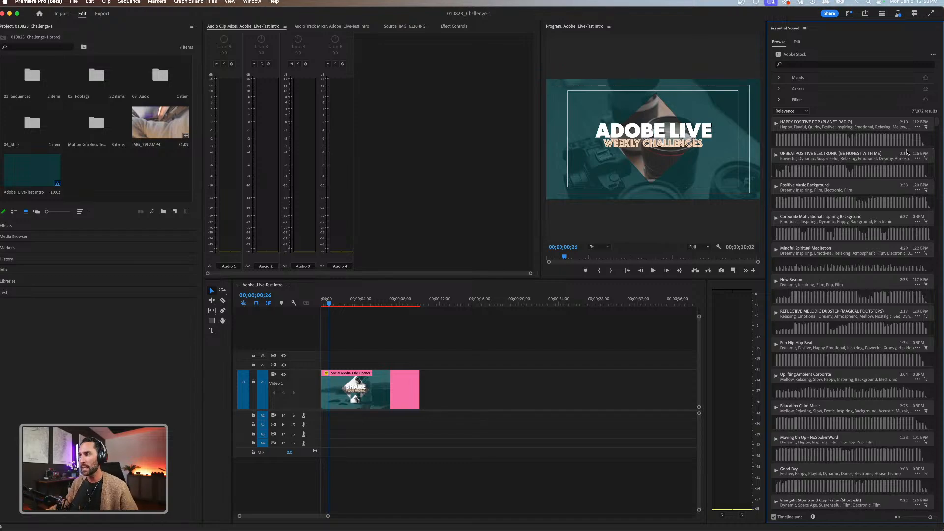
pyautogui.scroll(-10, 857, 285)
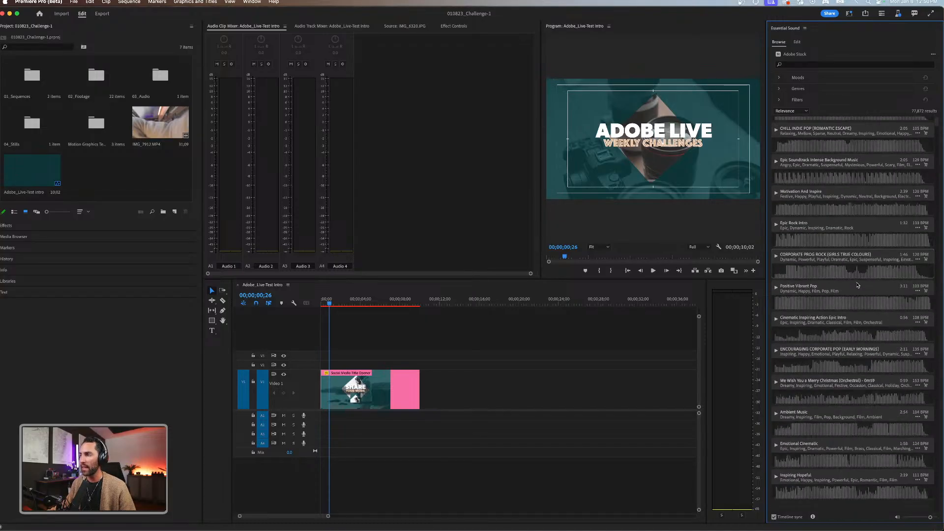
pyautogui.scroll(-10, 857, 285)
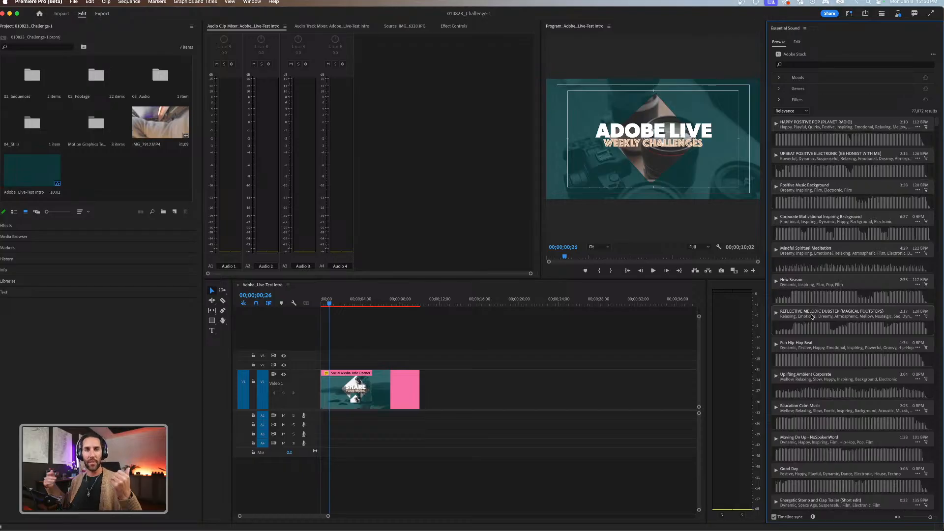
pyautogui.click(797, 64)
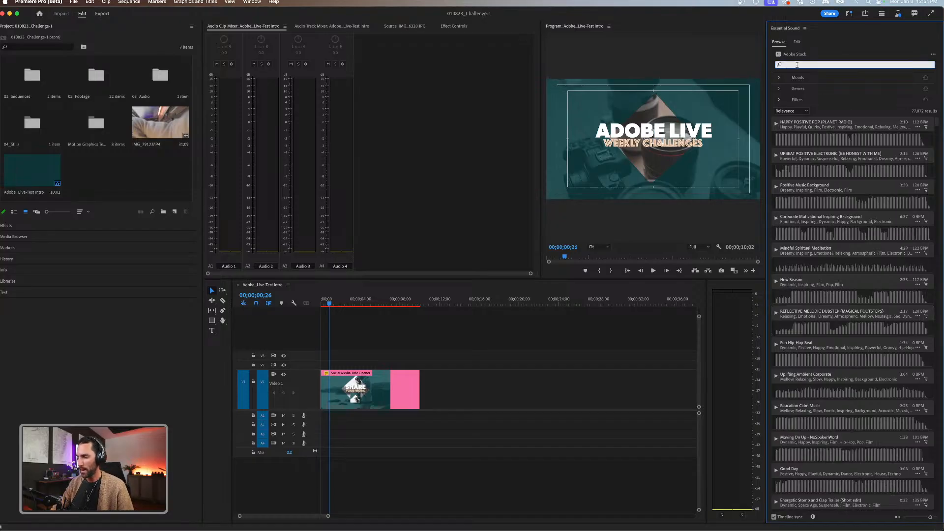
pyautogui.write('funk')
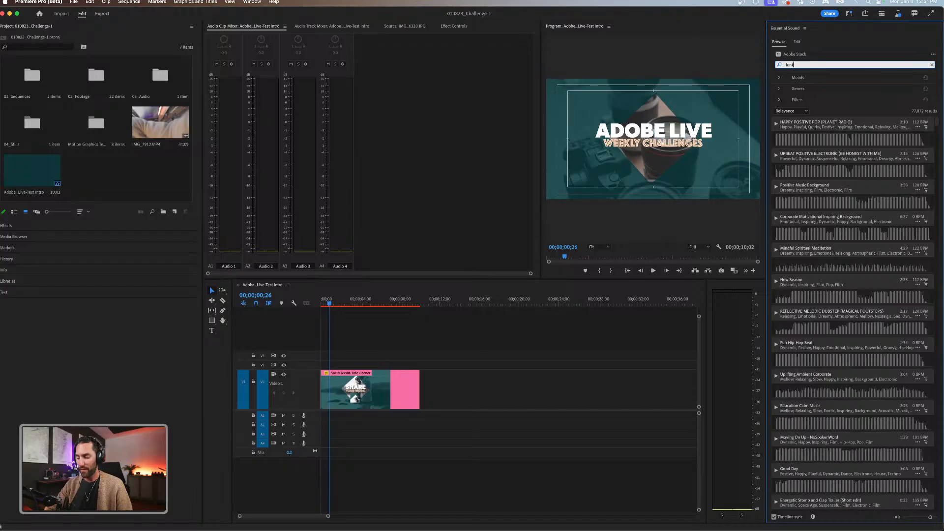
pyautogui.press('Return')
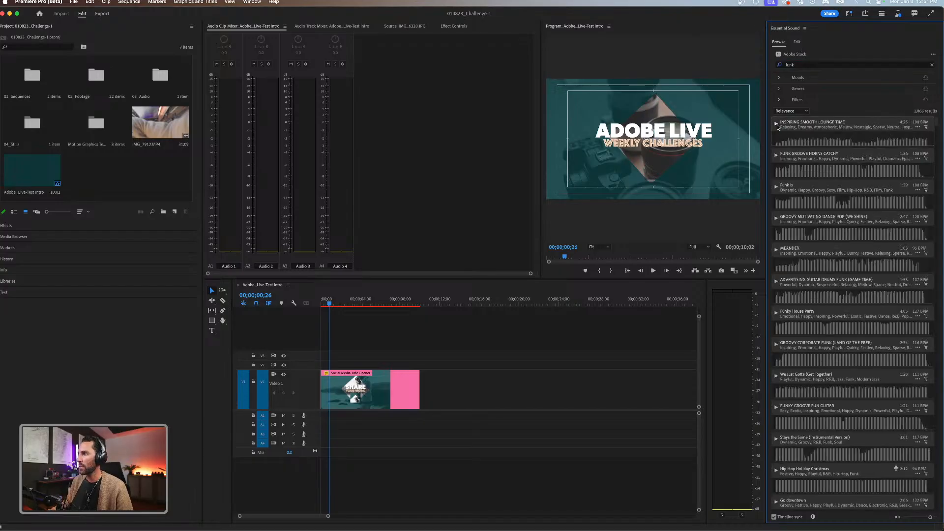
# Preview the stock tracks Inspiring Smooth Lounge Time and Funk Groove Horns Catchy in sync with the intro.
pyautogui.click(776, 124)
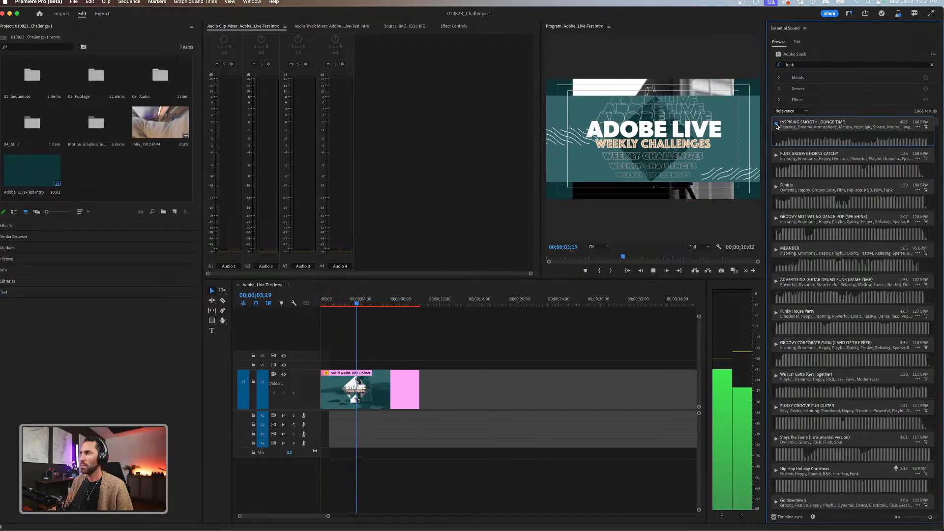
pyautogui.click(777, 124)
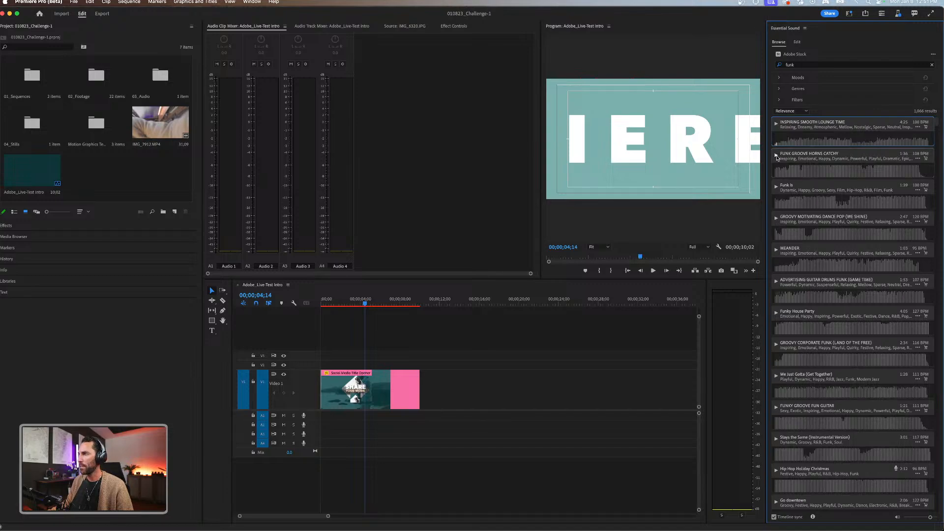
pyautogui.click(777, 156)
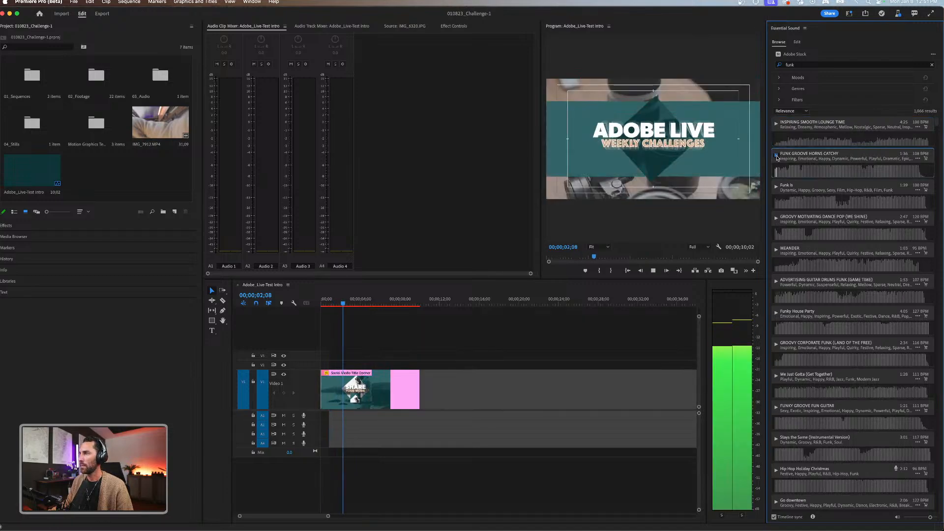
pyautogui.click(777, 156)
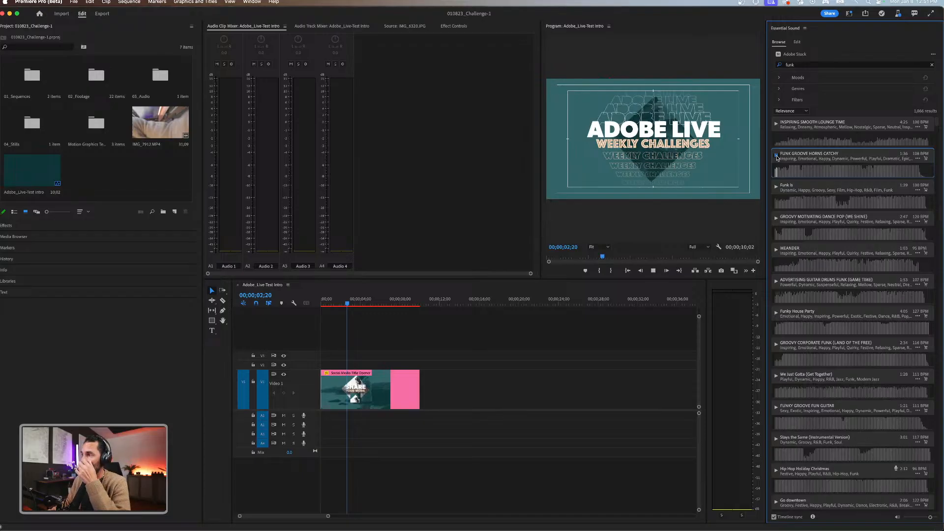
pyautogui.click(776, 156)
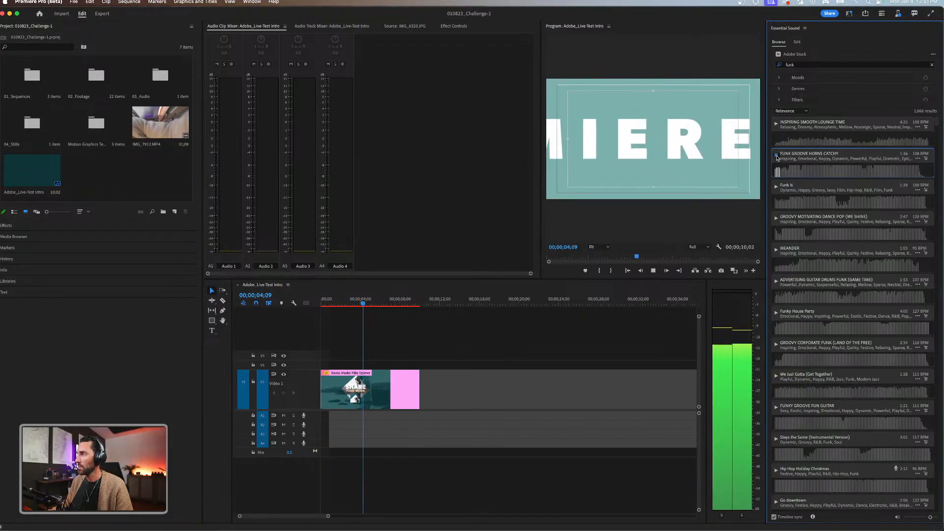